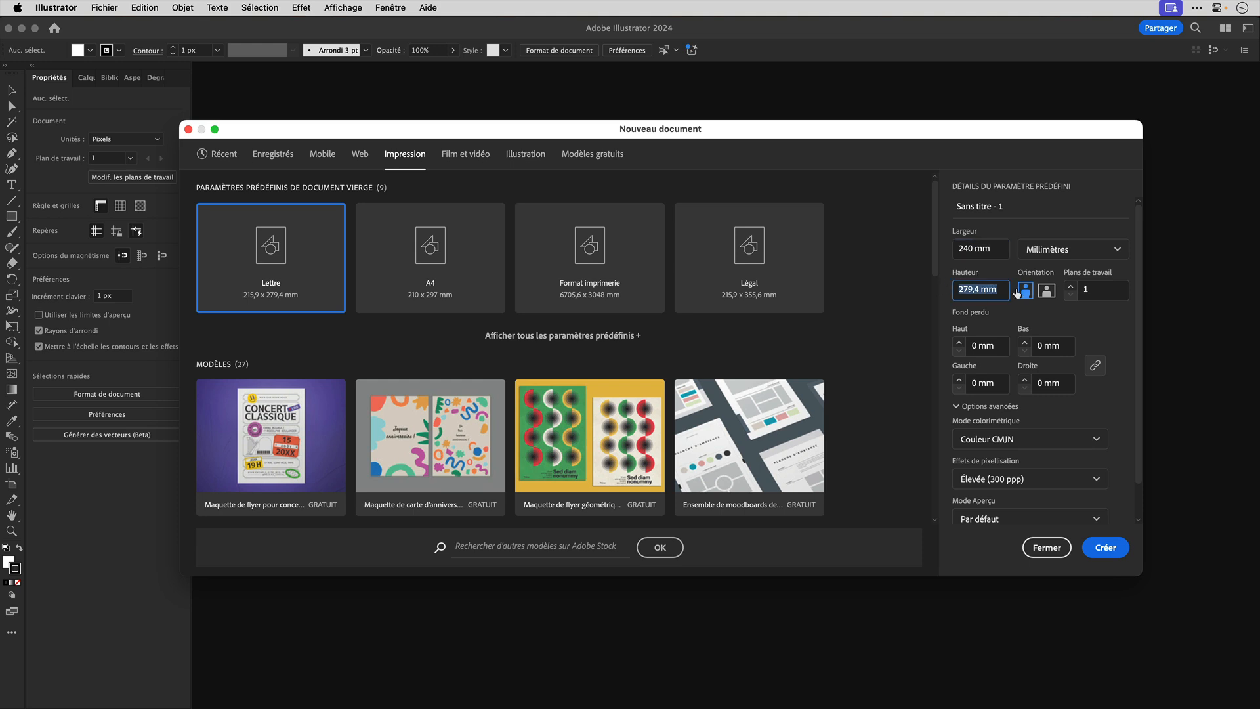
Set the new print document's height to 270 mm and its bleed to 5 mm on all sides
type("270")
left_click(1074, 311)
double_click(973, 344)
type("5")
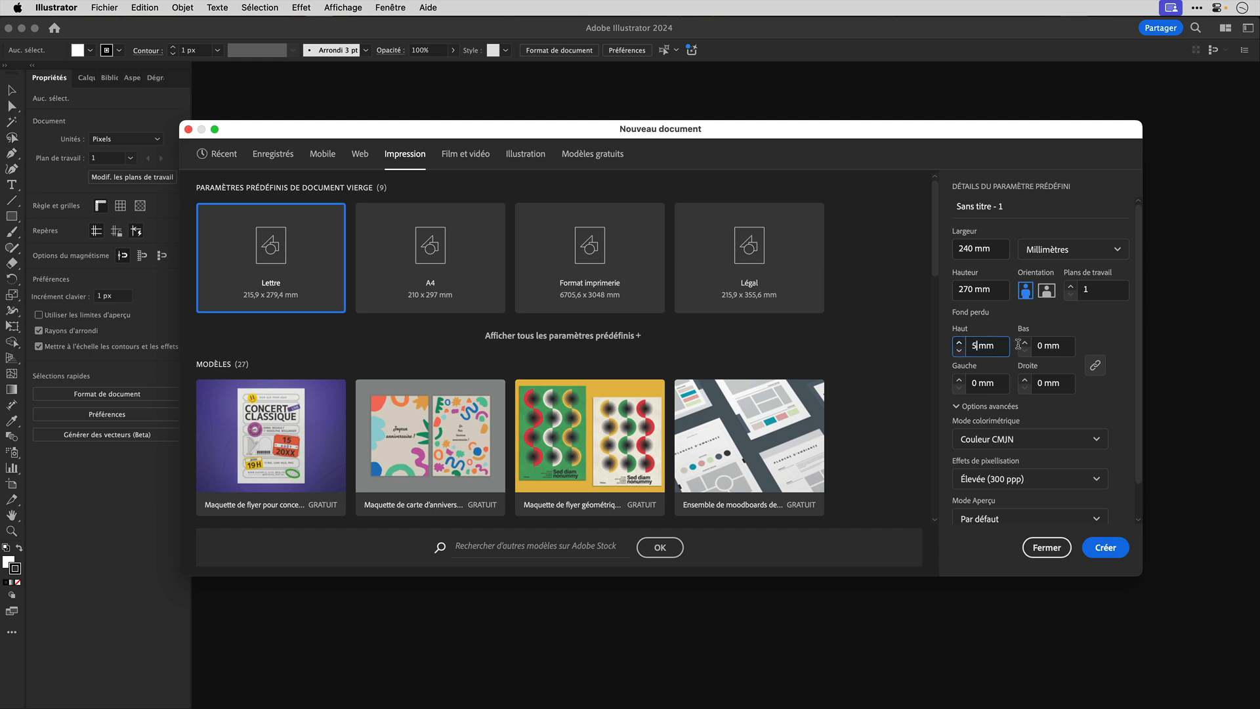
left_click(1064, 348)
left_click(1000, 346)
Use Élevée (300 ppp) for the raster effects and create the document
left_click(1096, 479)
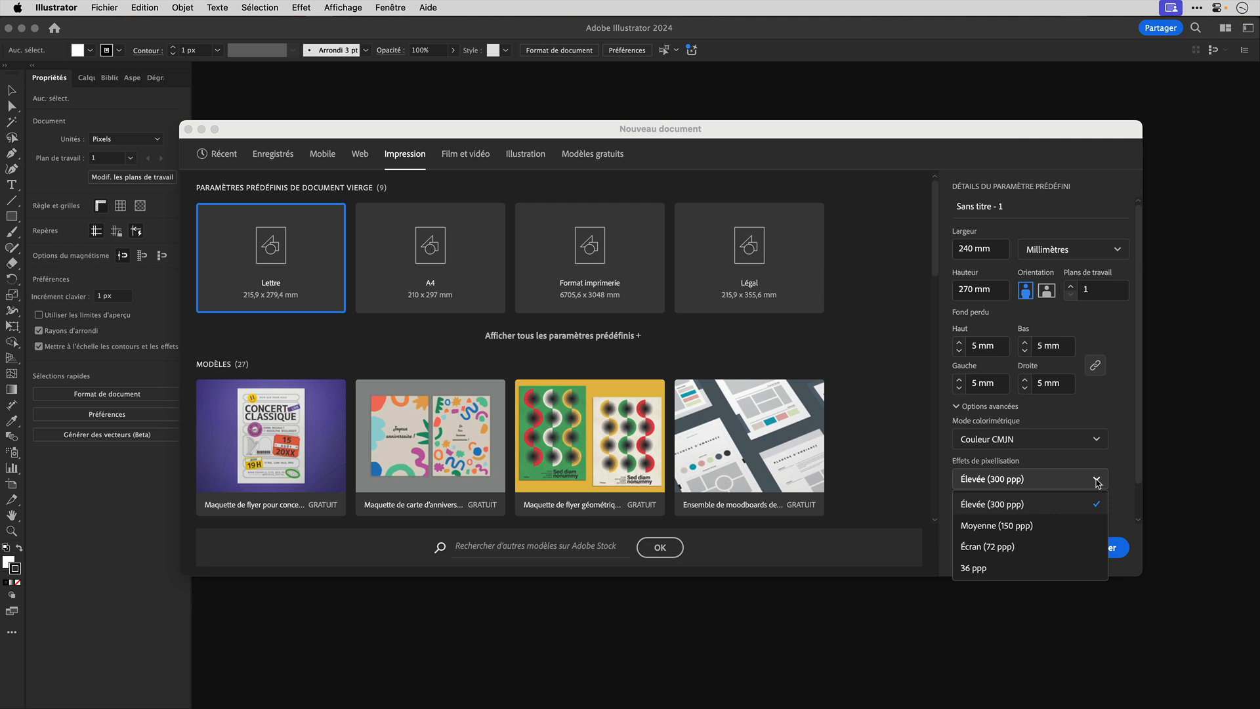
left_click(1068, 503)
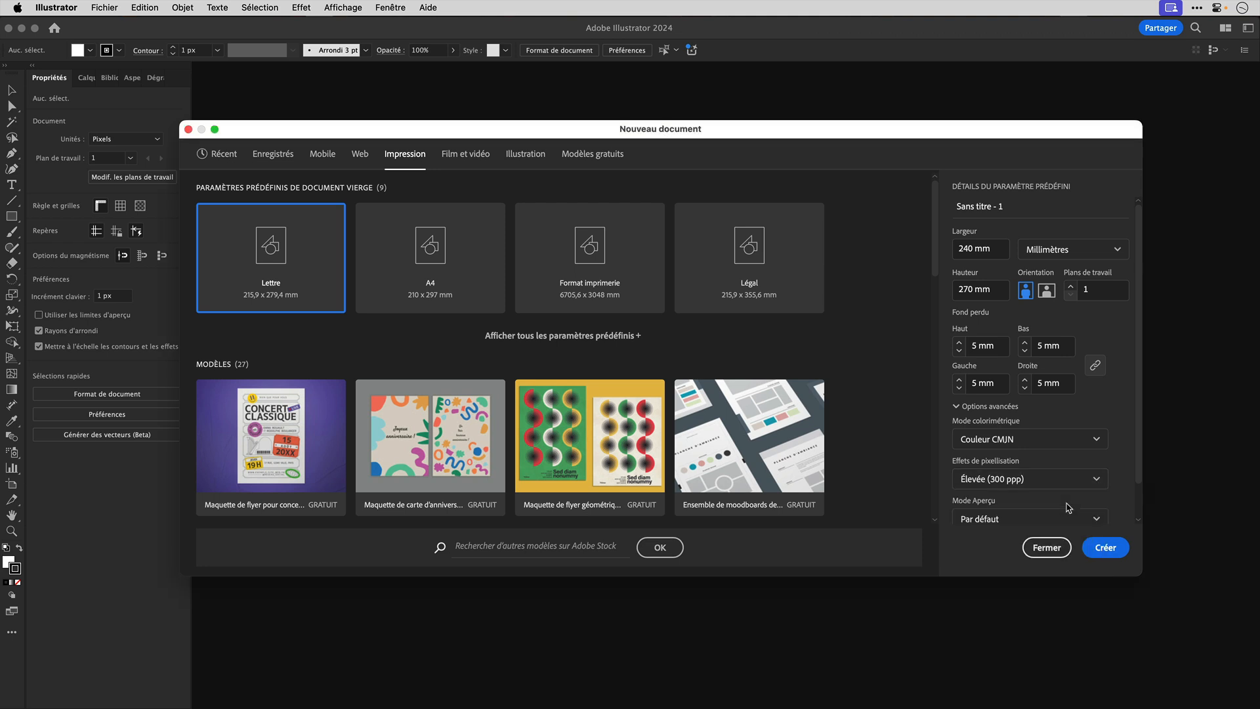
scroll(1127, 467, "down", 1)
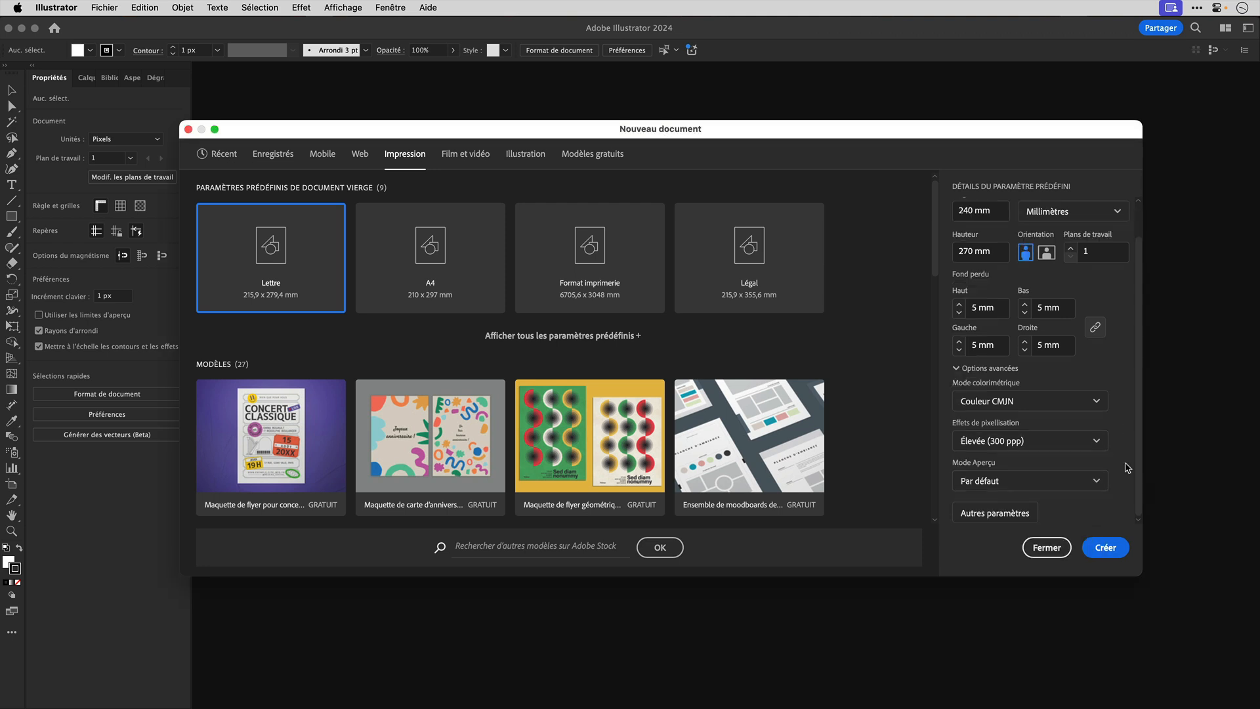
key("Return")
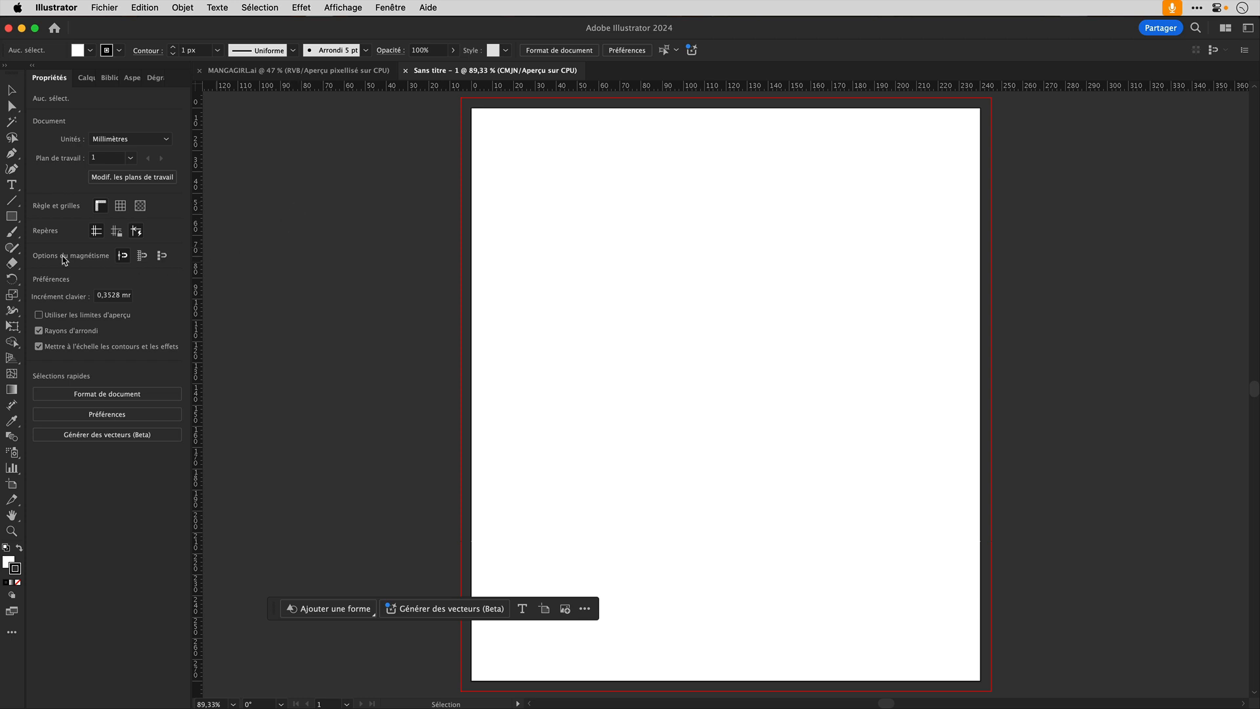
Draw a 250 x 280 mm rectangle covering the artboard and its bleed, with no stroke and a black fill
left_click(30, 202)
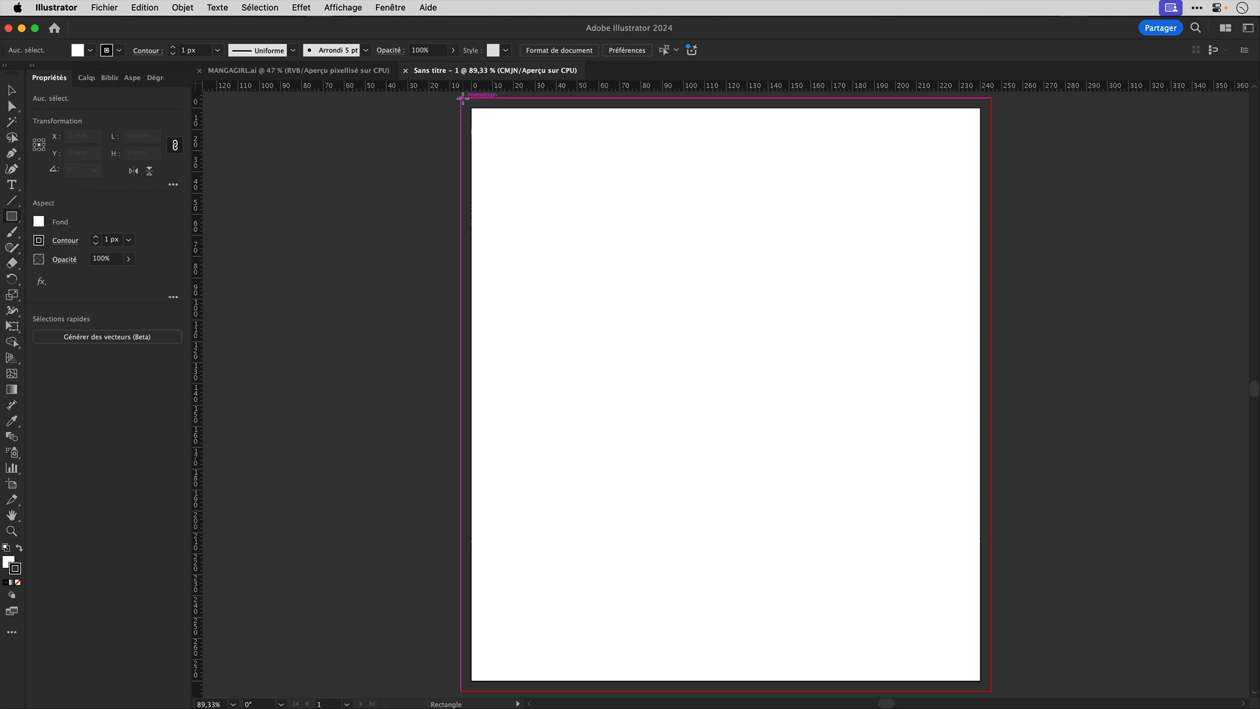
left_click_drag(462, 98, 991, 690)
left_click(118, 51)
left_click(10, 98)
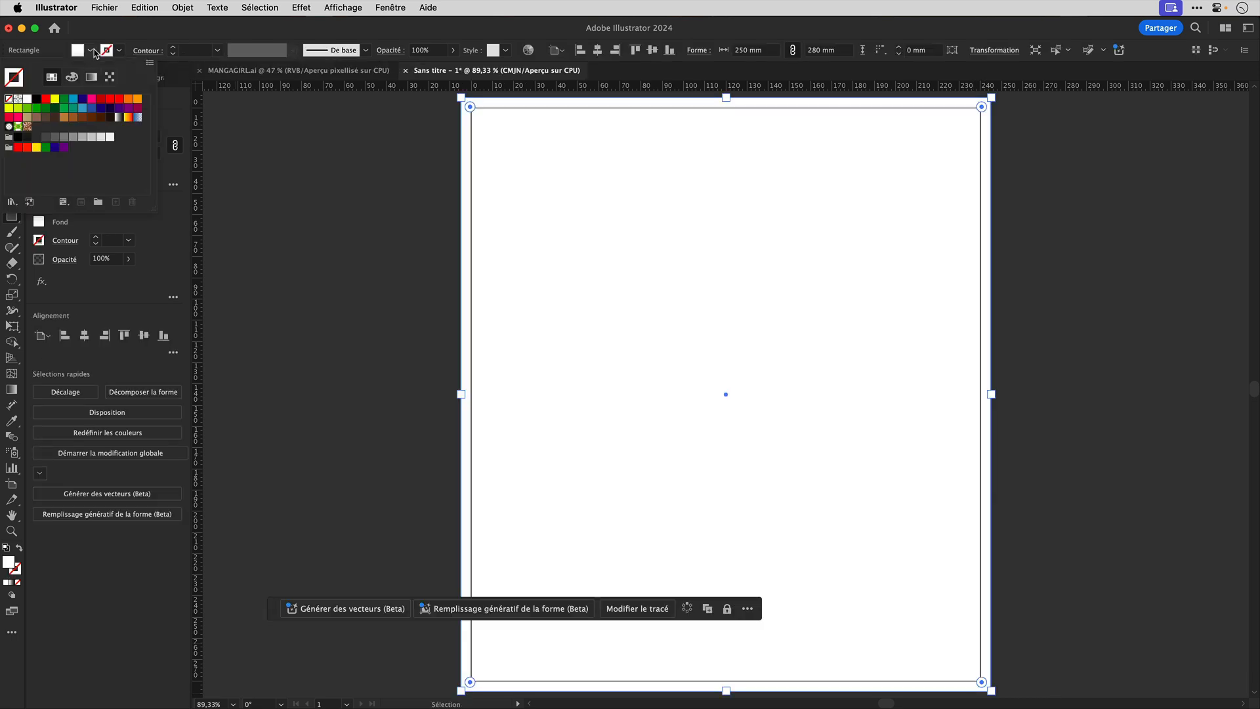
left_click(87, 50)
left_click(90, 50)
left_click(116, 105)
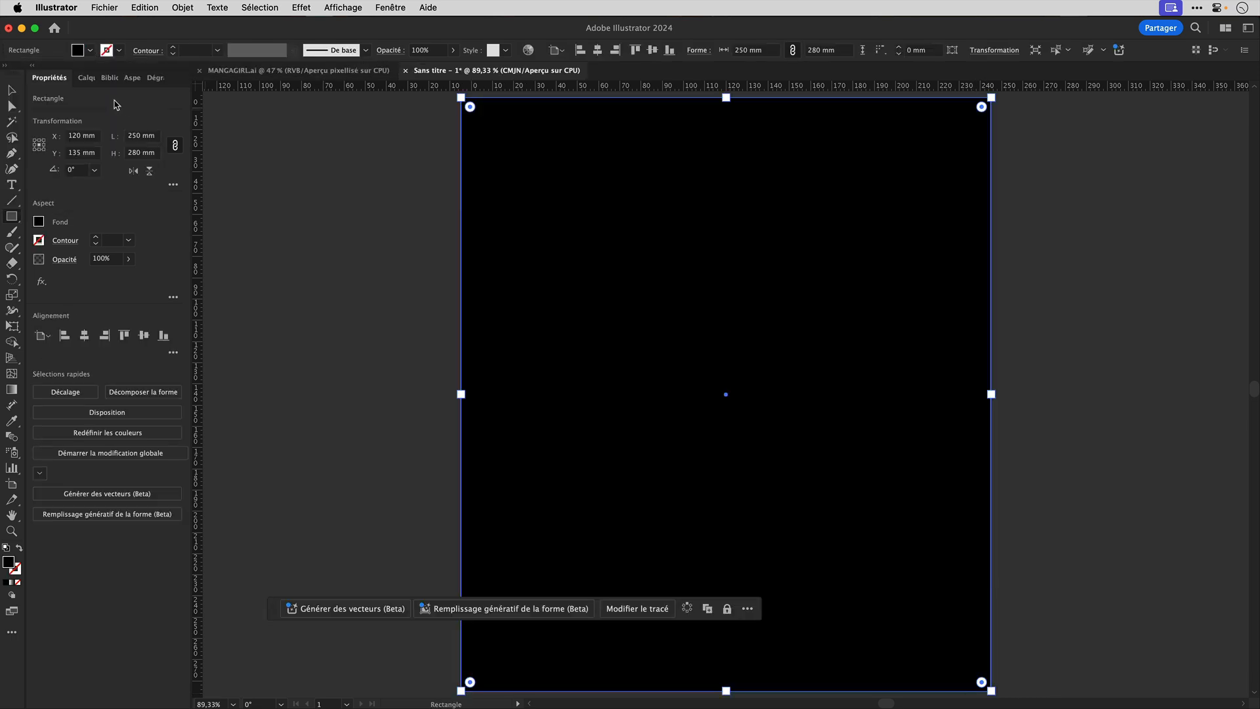
Rename the black rectangle's layer as FOND and lock it, and add a layer named PERSONNAGE above it
left_click(86, 78)
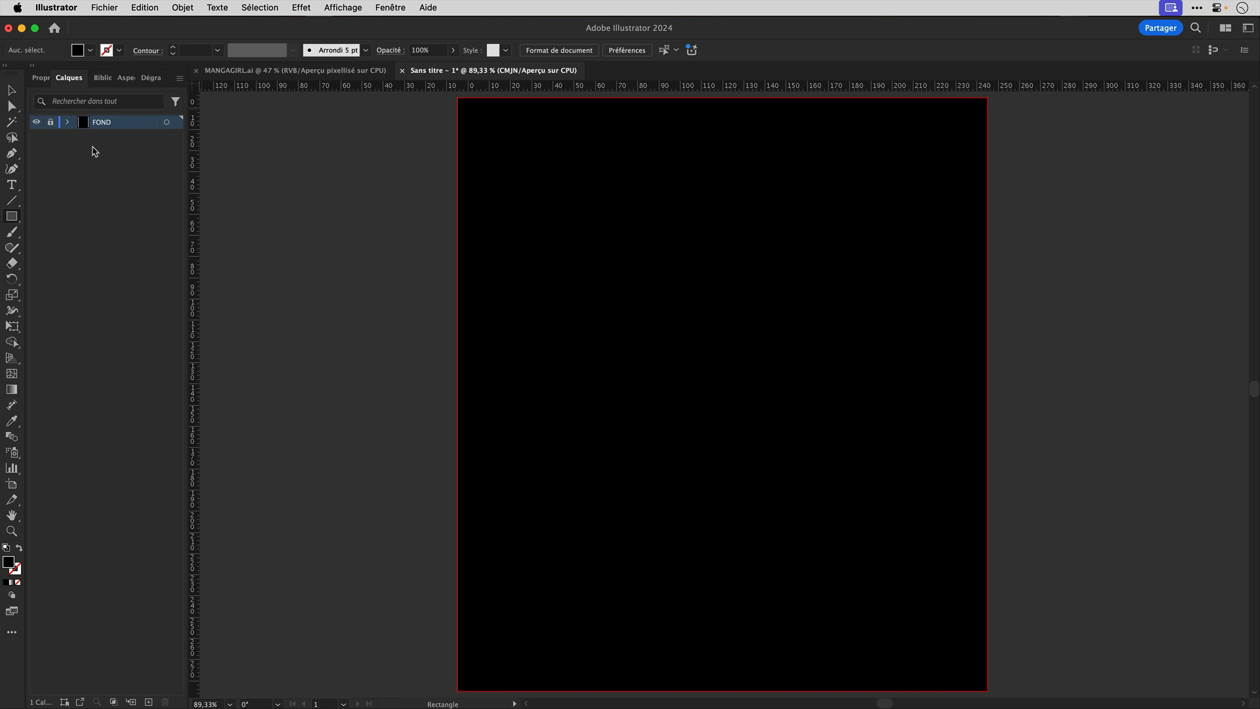
left_click(149, 703)
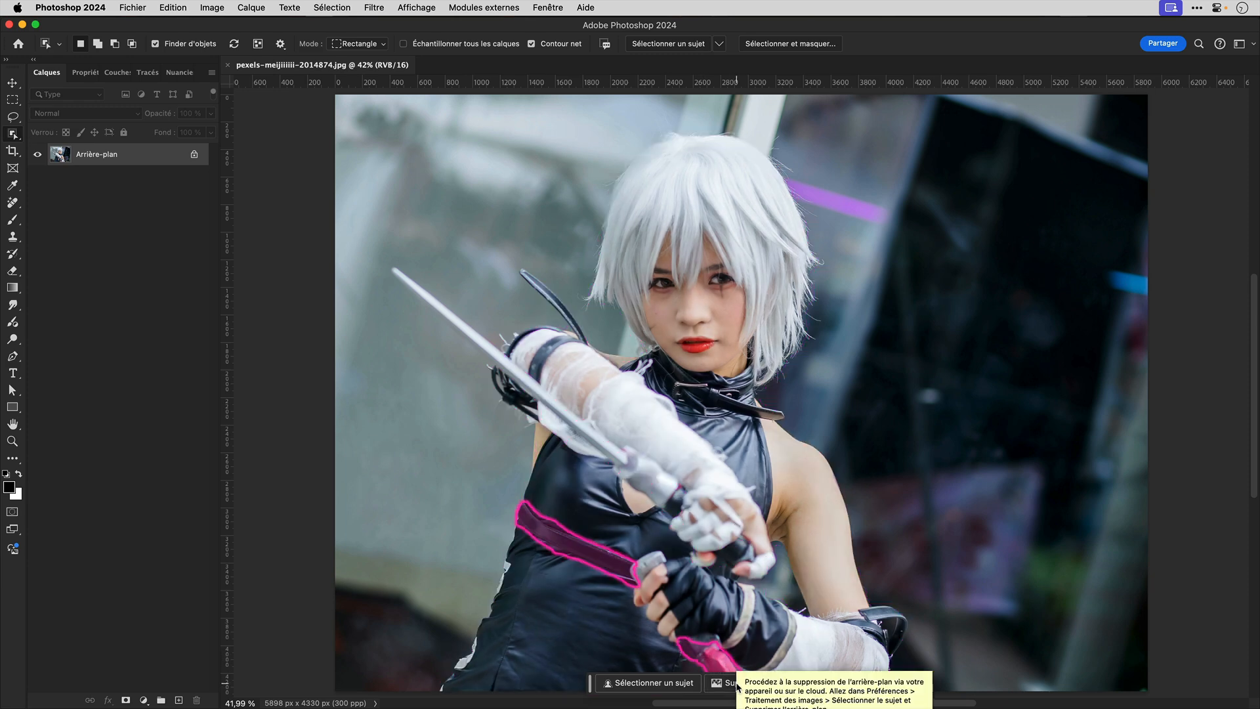
Switch to Photoshop, remove the background of the portrait photo and export the cut-out as PNG
left_click(736, 685)
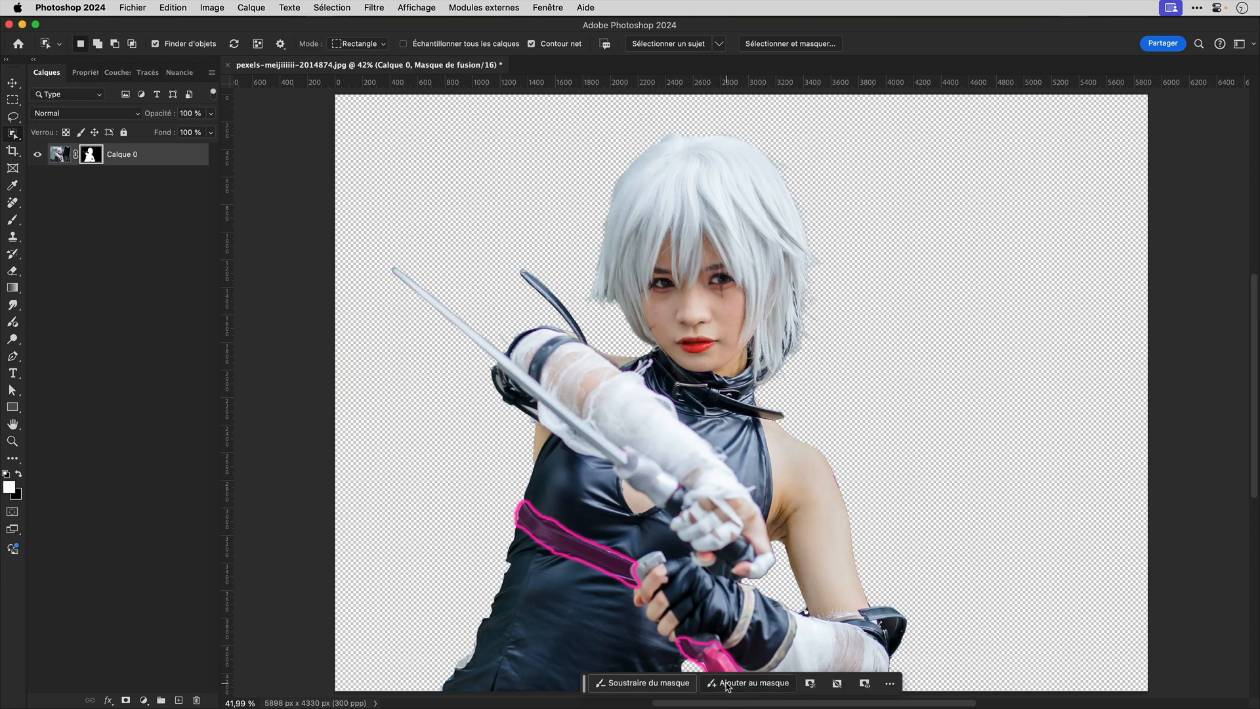
key("alt+shift+super+w")
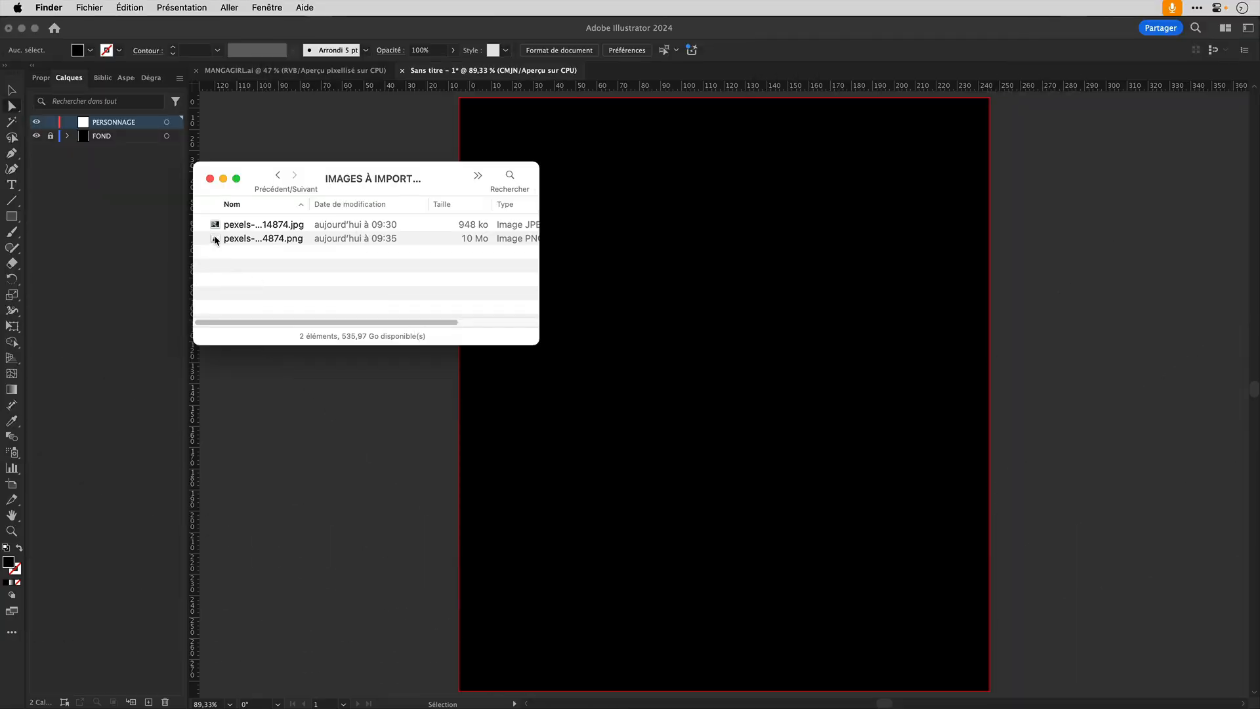
Place the cut-out PNG on the PERSONNAGE layer in Illustrator and scale it proportionally so the whole character fits on the artboard
left_click_drag(213, 238, 732, 335)
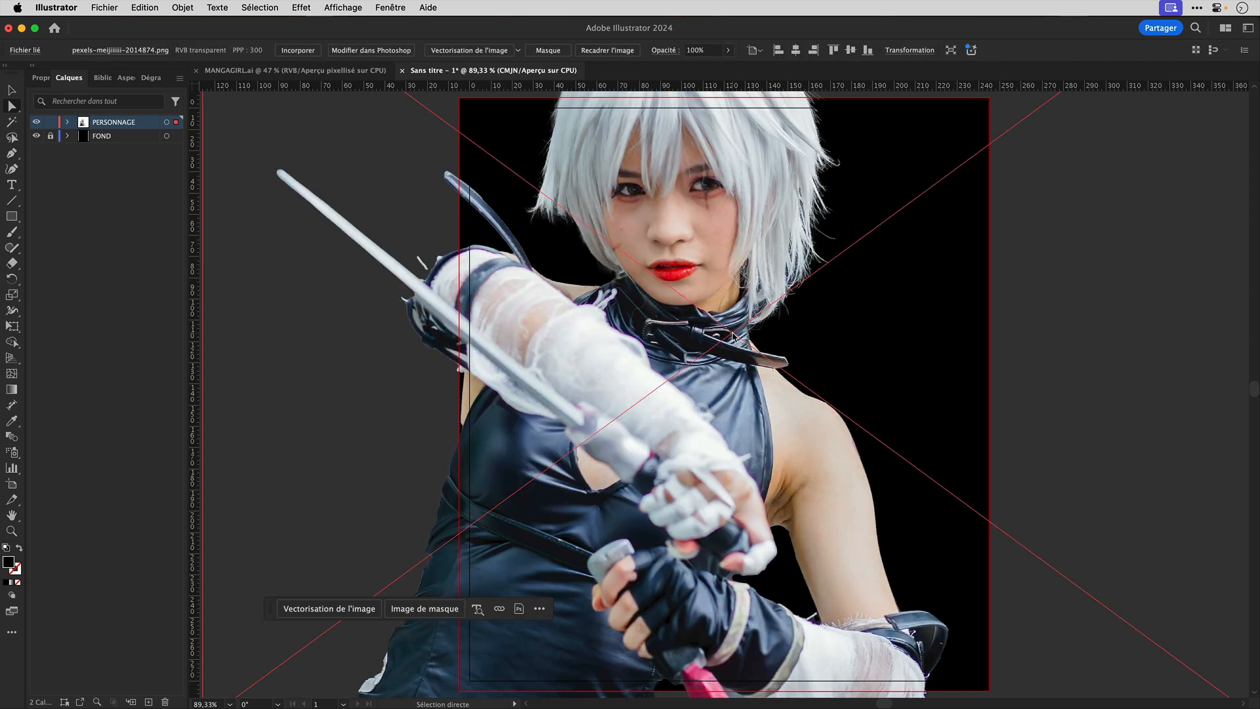
scroll(733, 337, "down", 1)
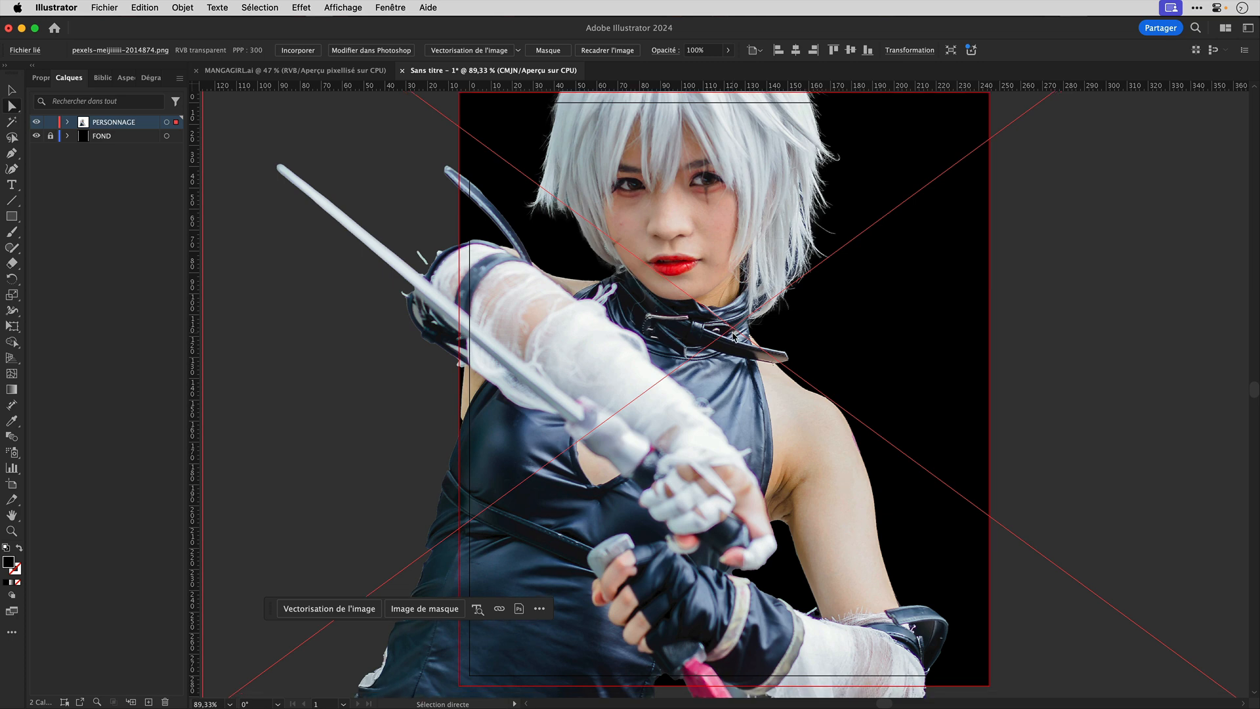
key("v")
scroll(733, 337, "down", 2)
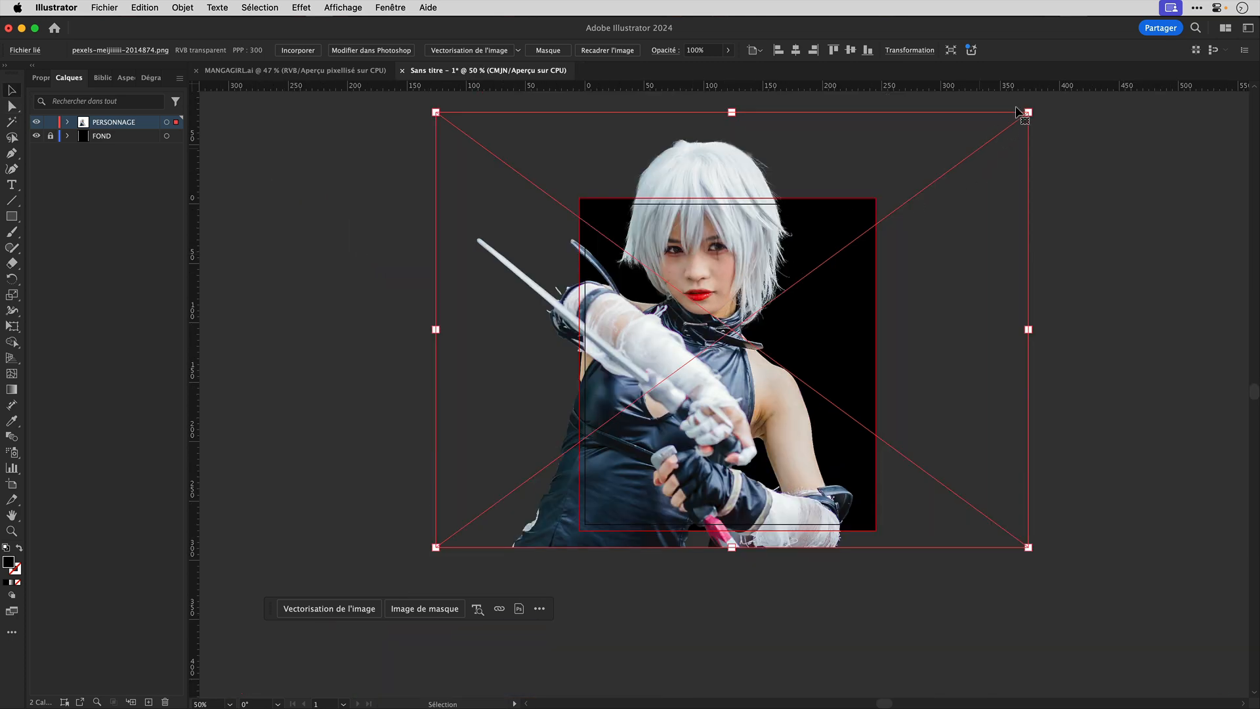
left_click_drag(1029, 112, 974, 152)
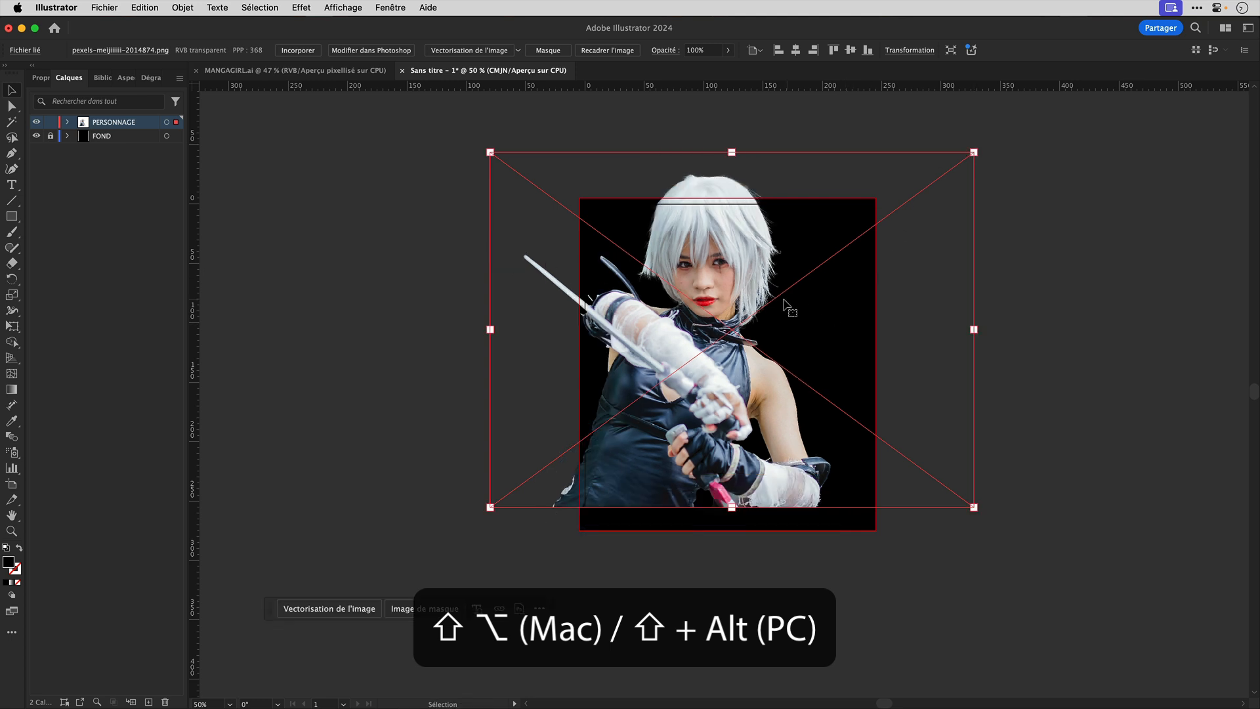
left_click_drag(791, 305, 815, 326)
left_click_drag(1005, 176, 991, 185)
left_click_drag(793, 335, 757, 349)
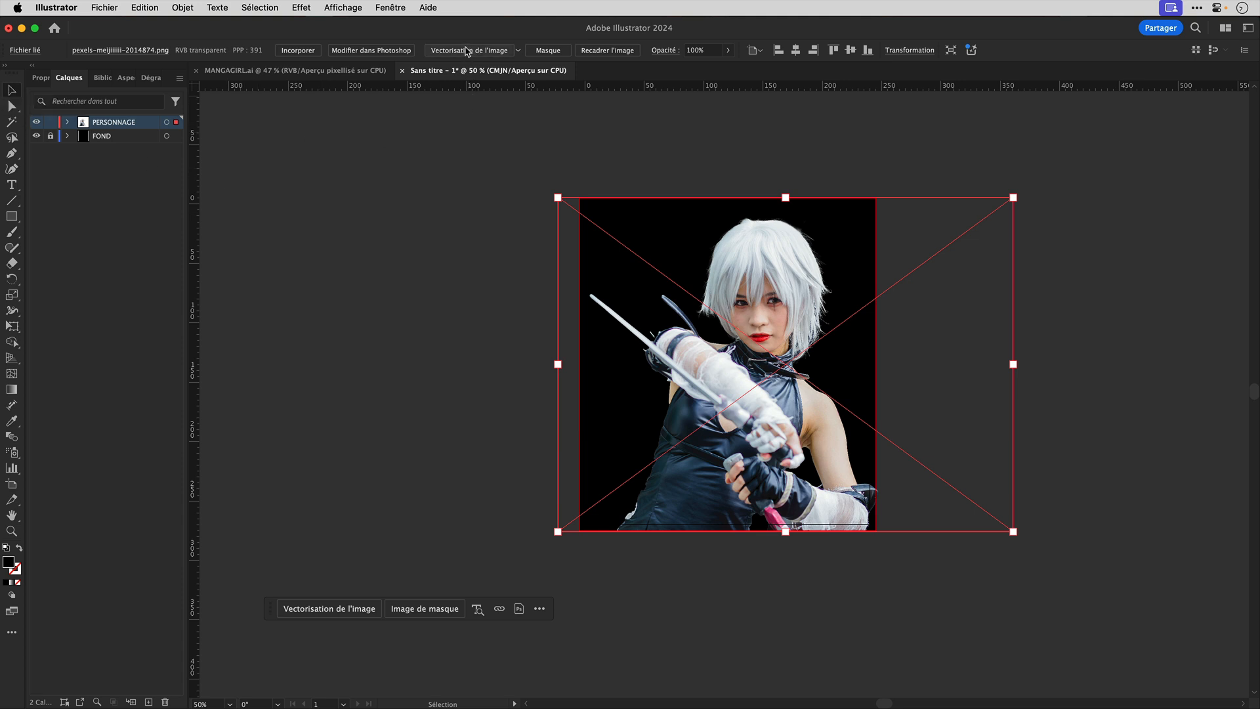
Vectorize the placed image with the 6 couleurs tracing preset and expand the result
left_click(518, 50)
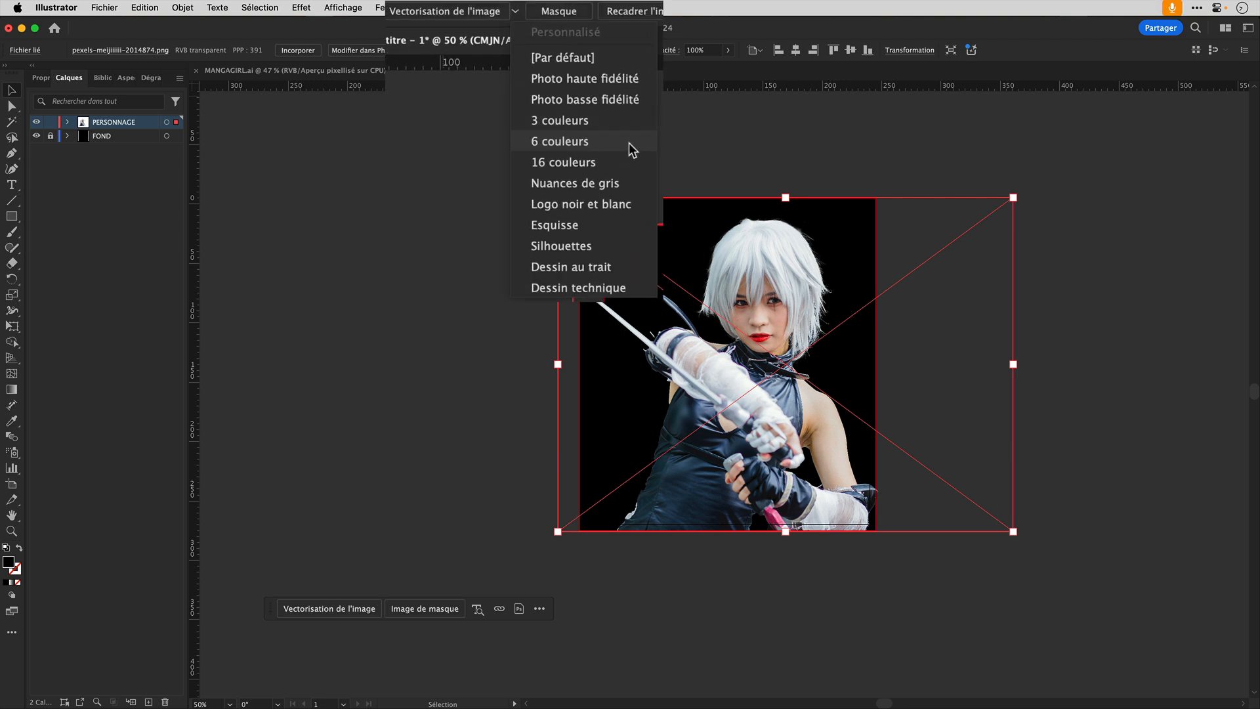
left_click(598, 144)
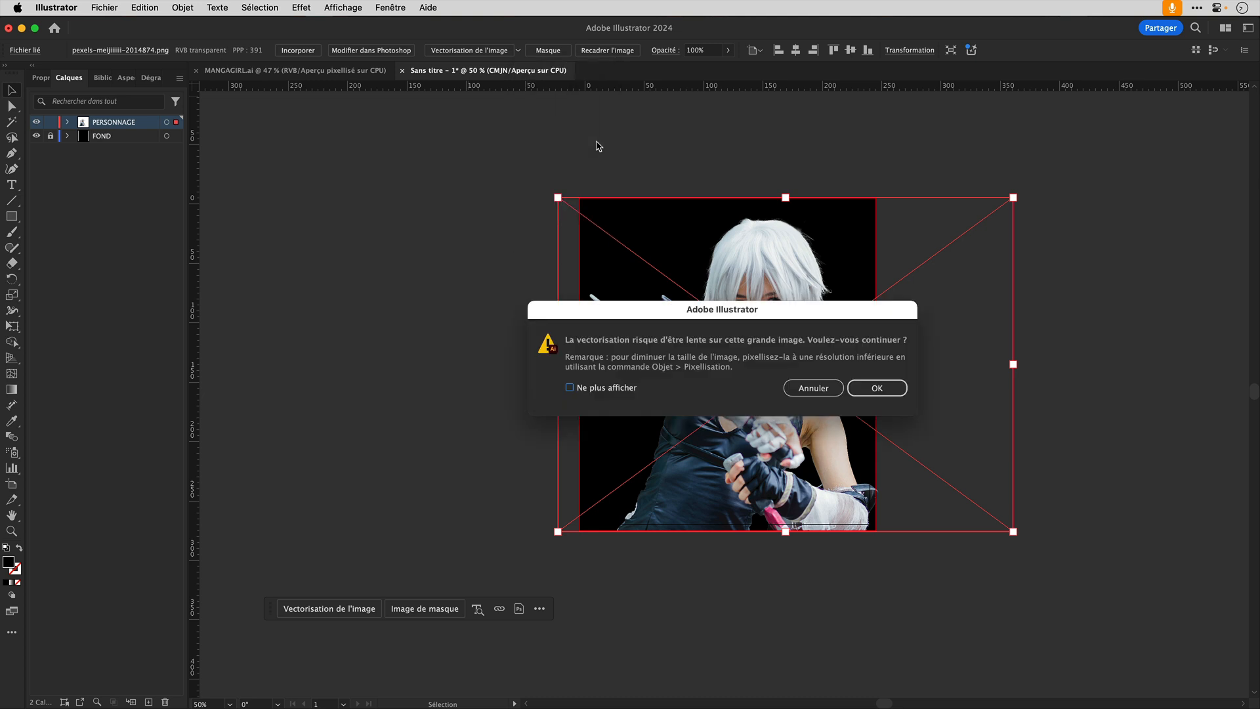
left_click(879, 389)
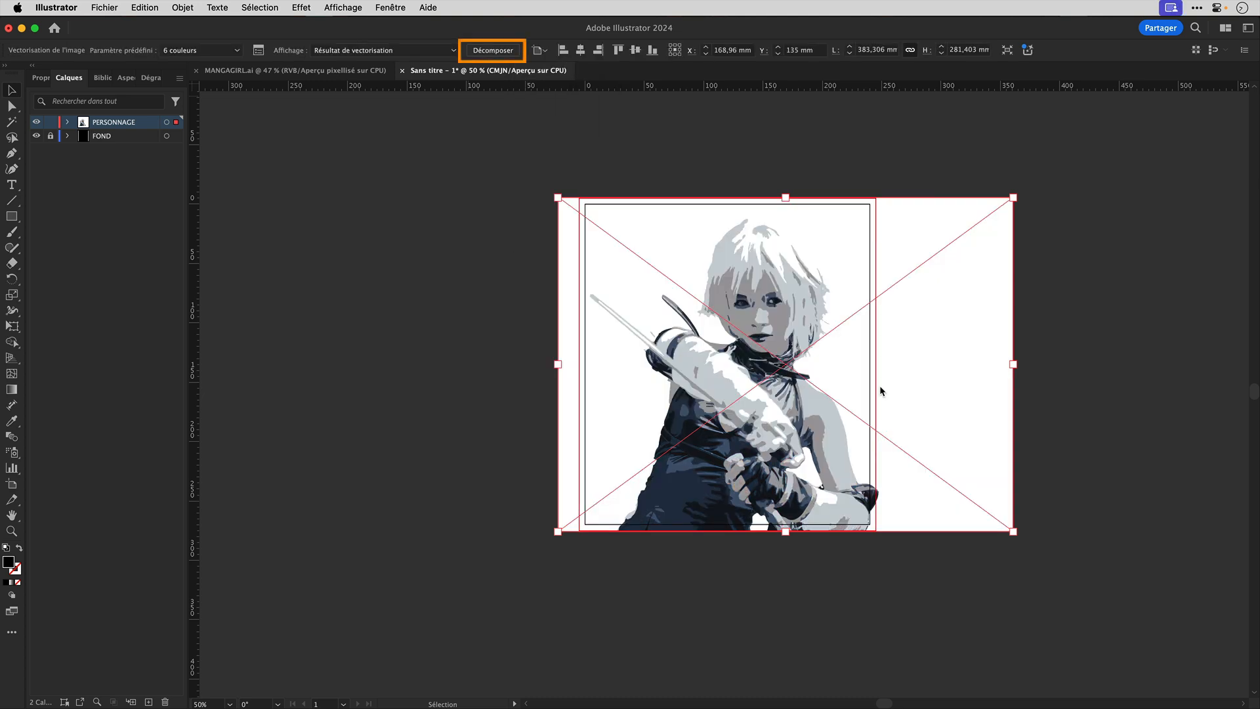
left_click(495, 52)
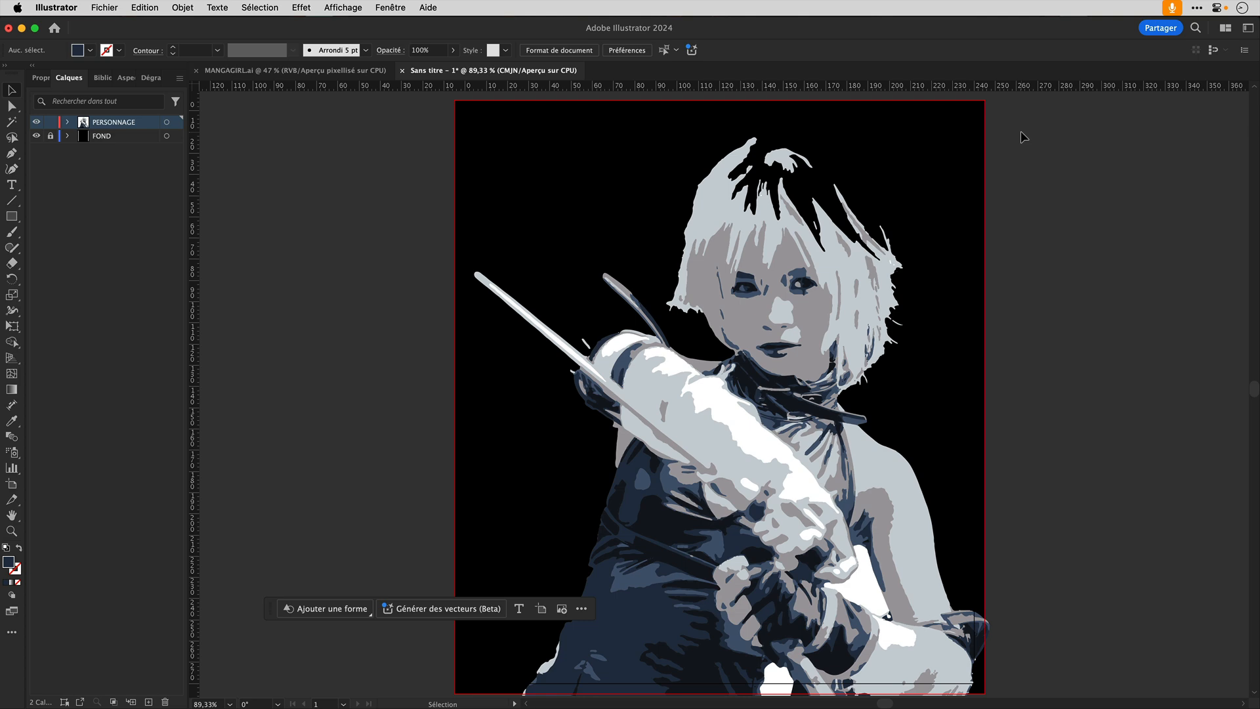
Select the whole traced character and open its artwork recoloring options
key("super+a")
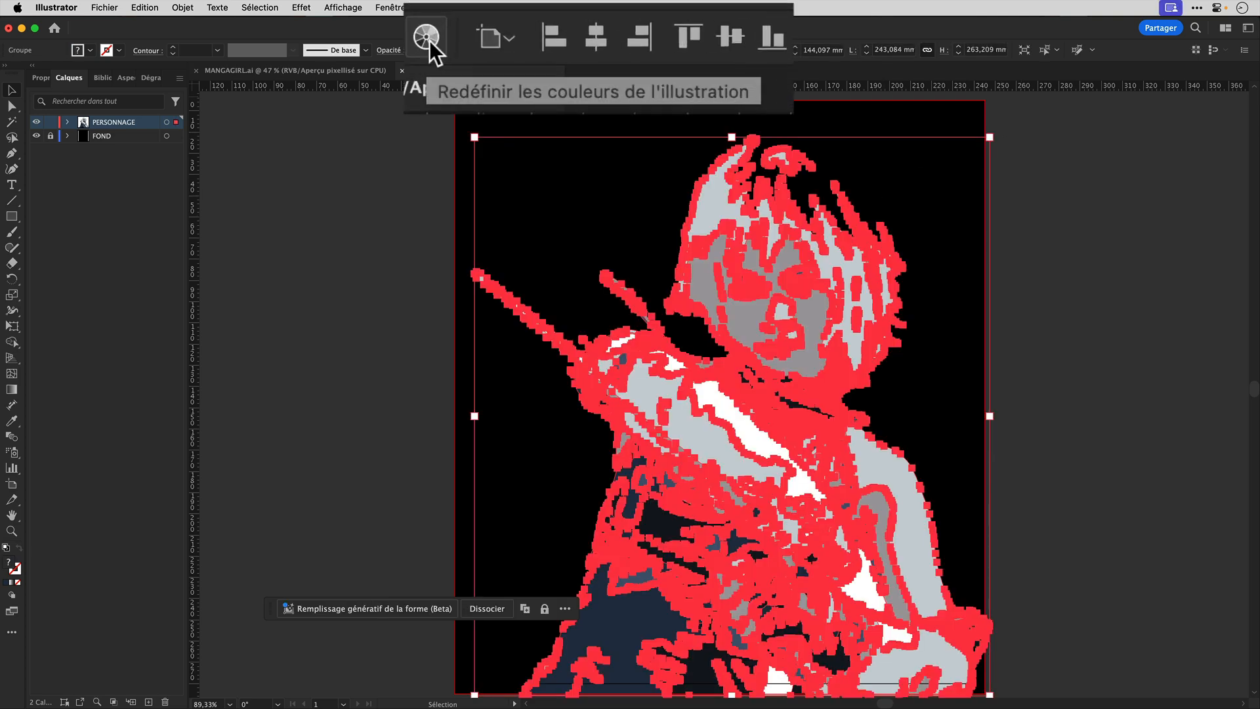
left_click(501, 47)
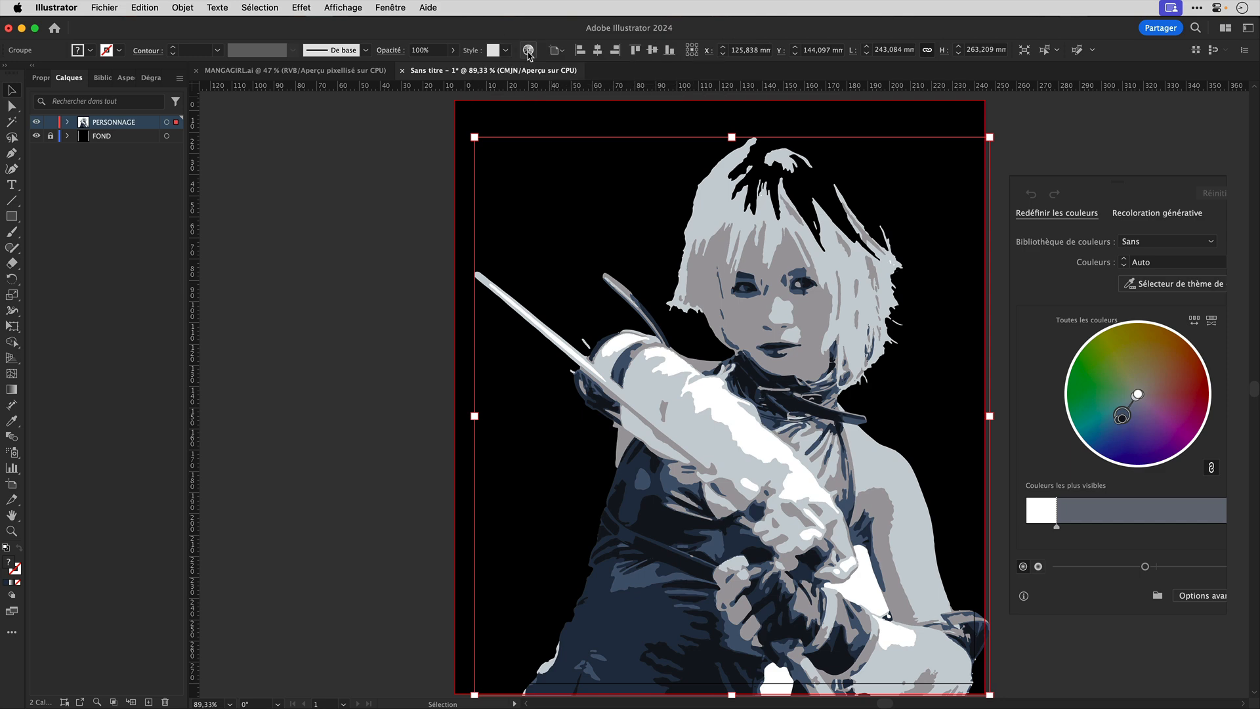
Try recoloring the character with the Festivités colour library and shift its colours on the wheel
left_click(1162, 242)
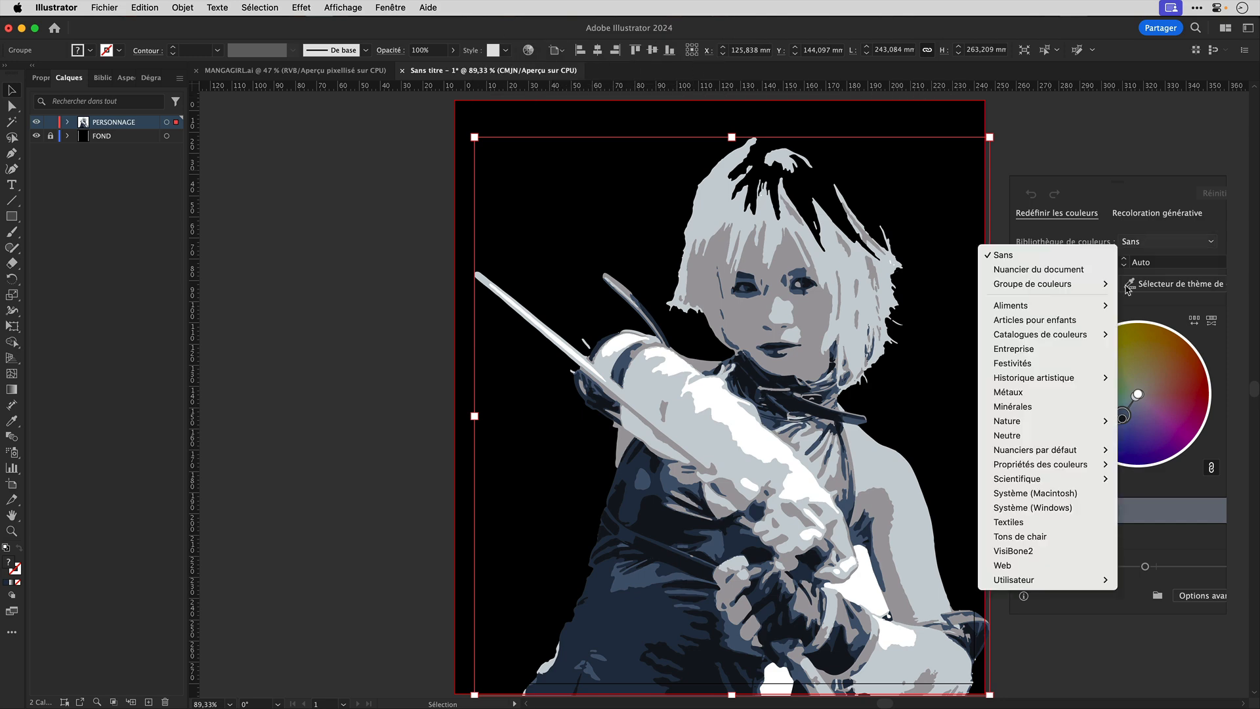
left_click(1067, 368)
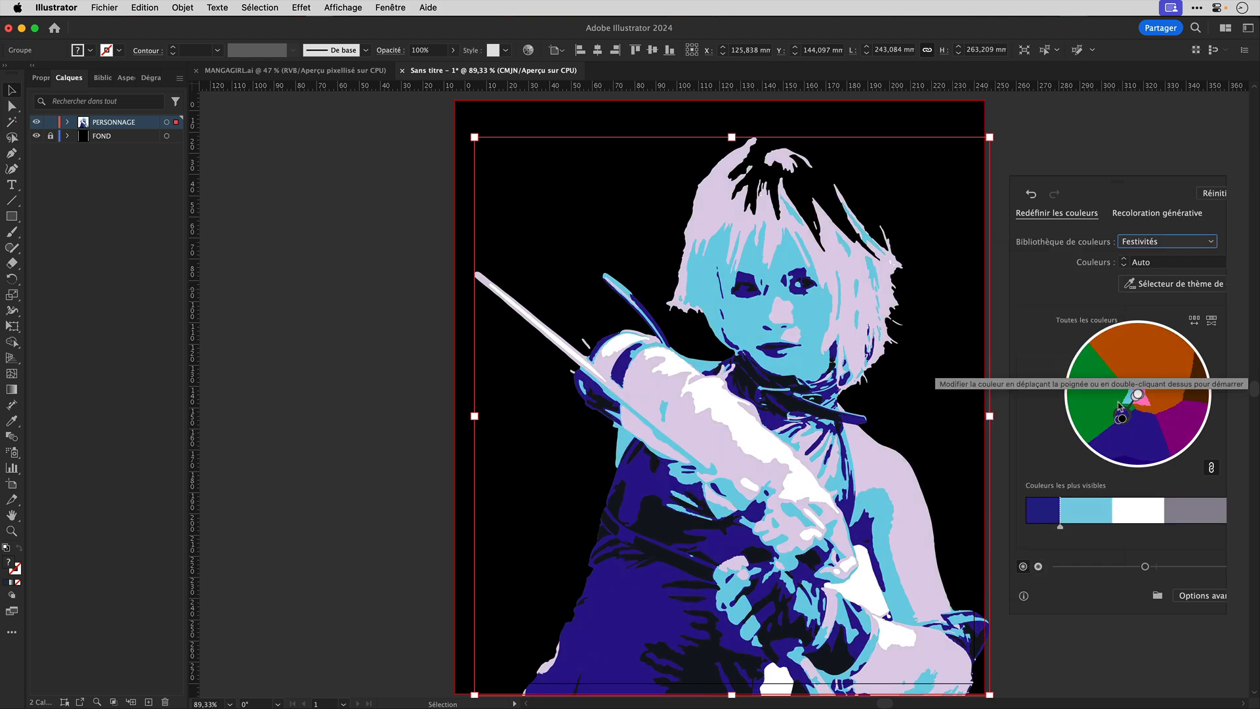
mouse_move(1123, 415)
left_mouse_down()
mouse_move(1130, 431)
mouse_move(1096, 412)
mouse_move(1104, 382)
mouse_move(1098, 396)
mouse_move(1119, 402)
left_mouse_up()
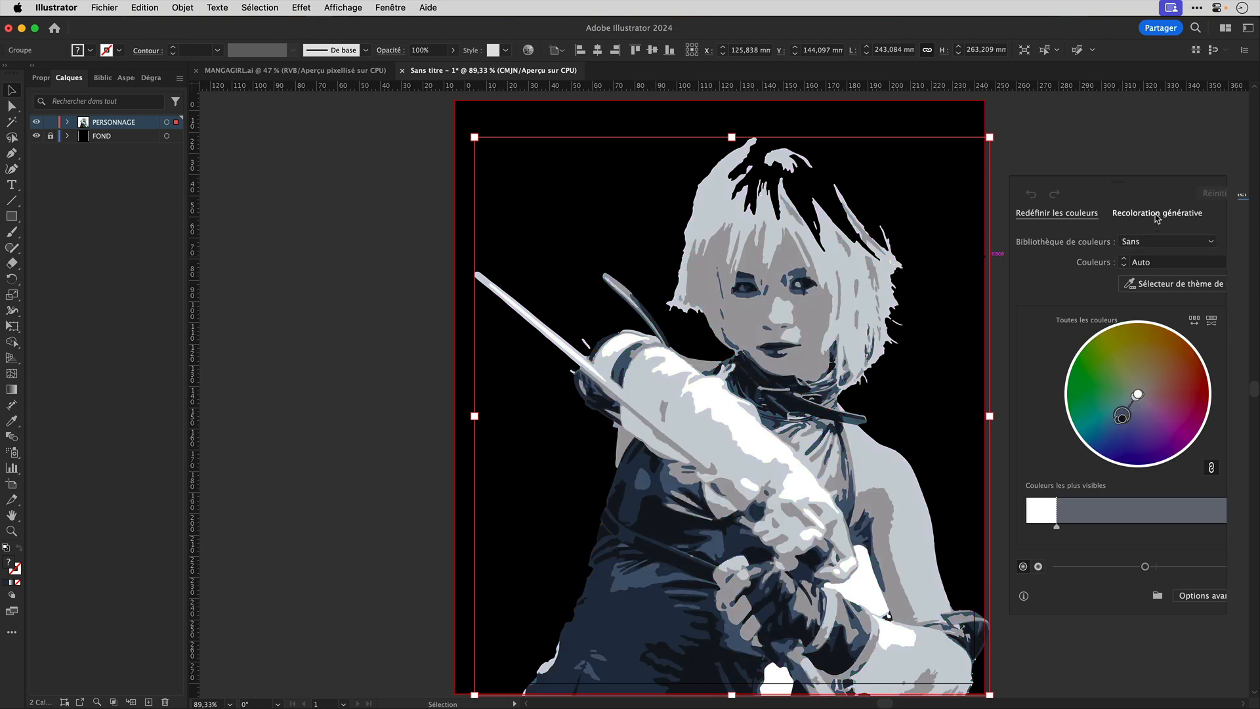
Generate recoloring variants from the sample prompt "Mer par grand soleil", compare them and apply the teal and beige one
left_click(1156, 218)
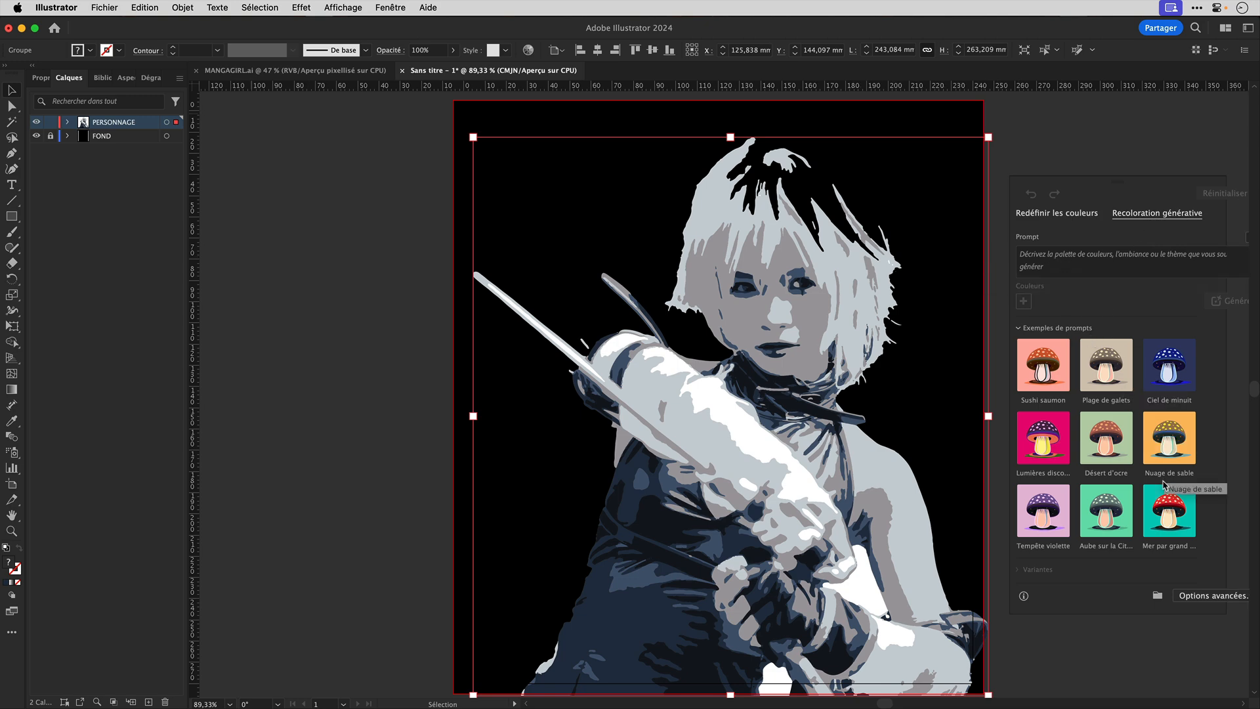
left_click(1176, 523)
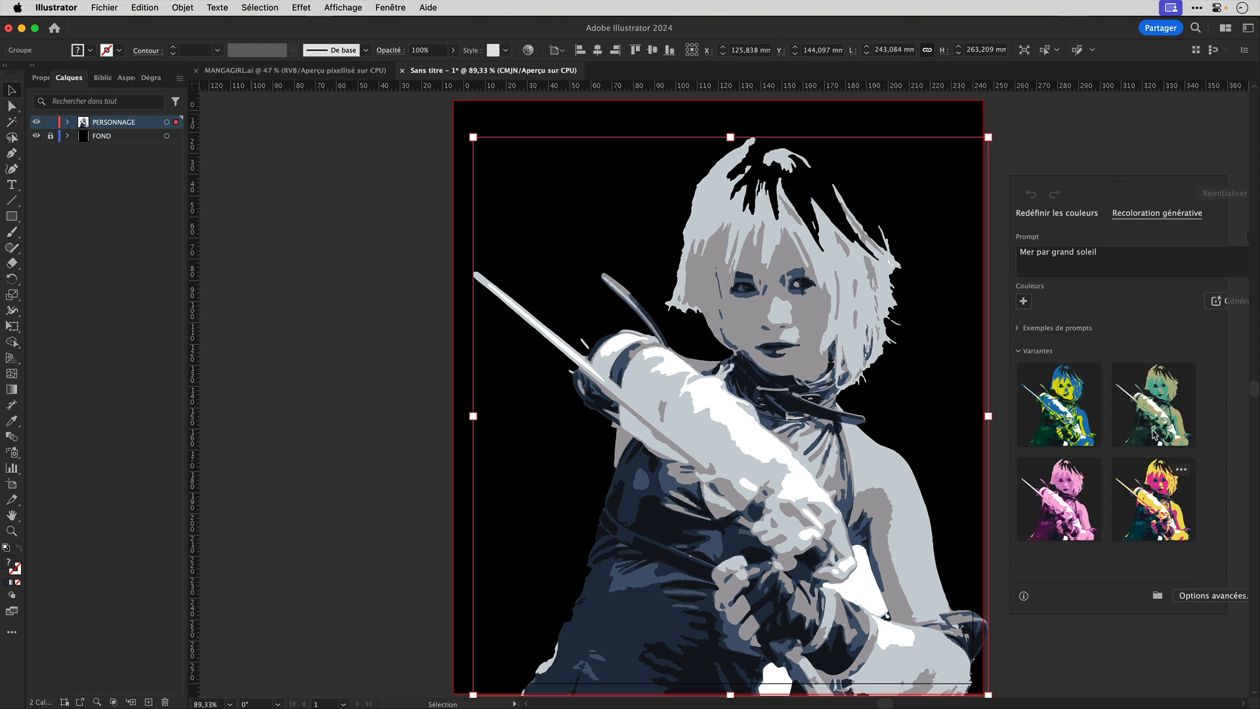
left_click(1124, 468)
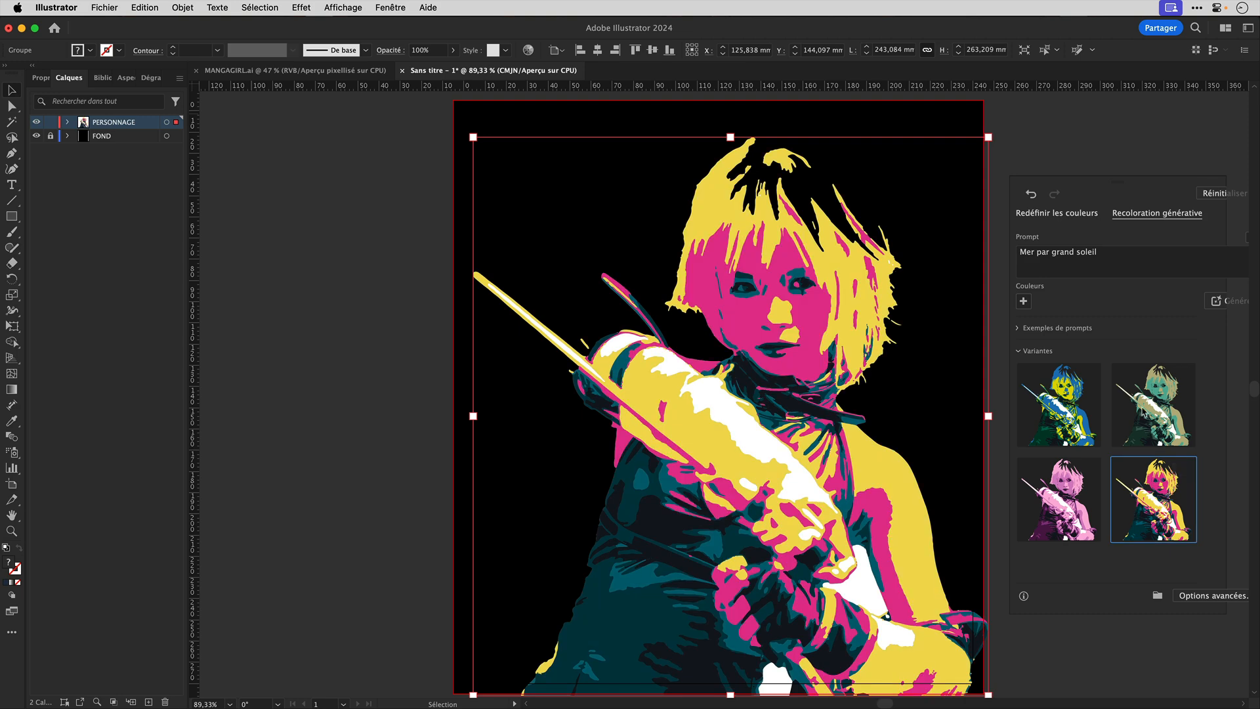
left_click(1152, 402)
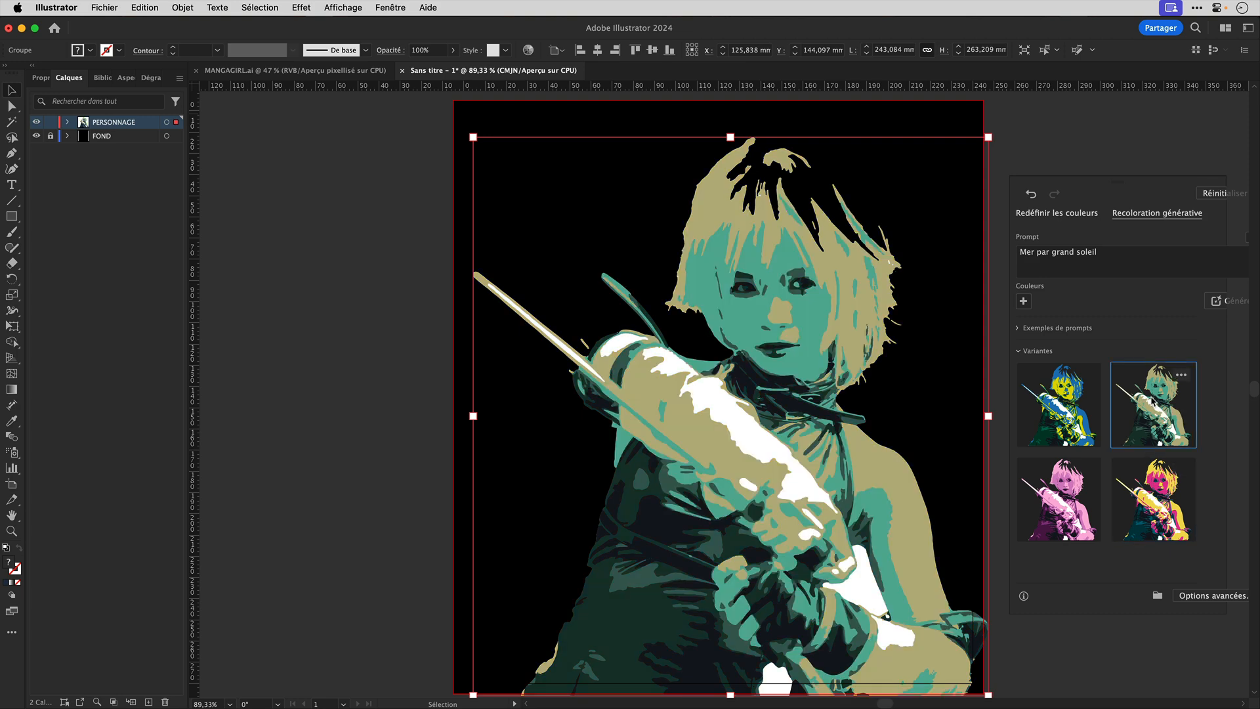
left_click(1149, 490)
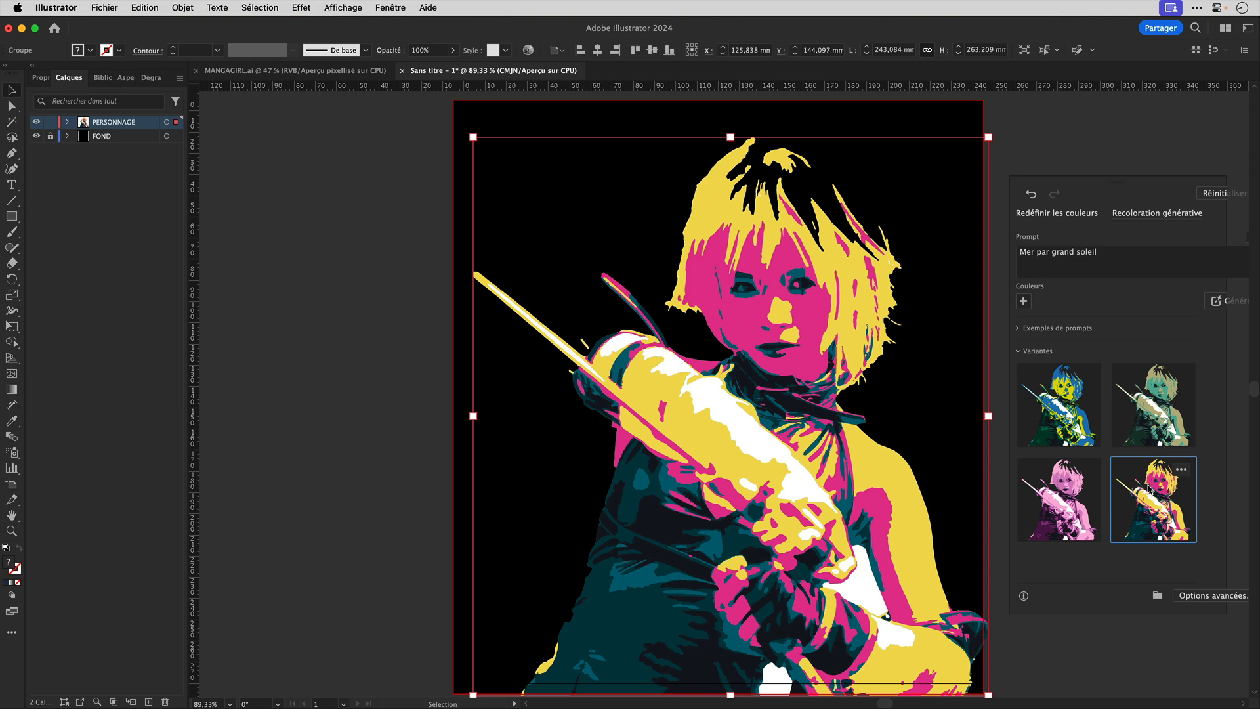
left_click(1079, 496)
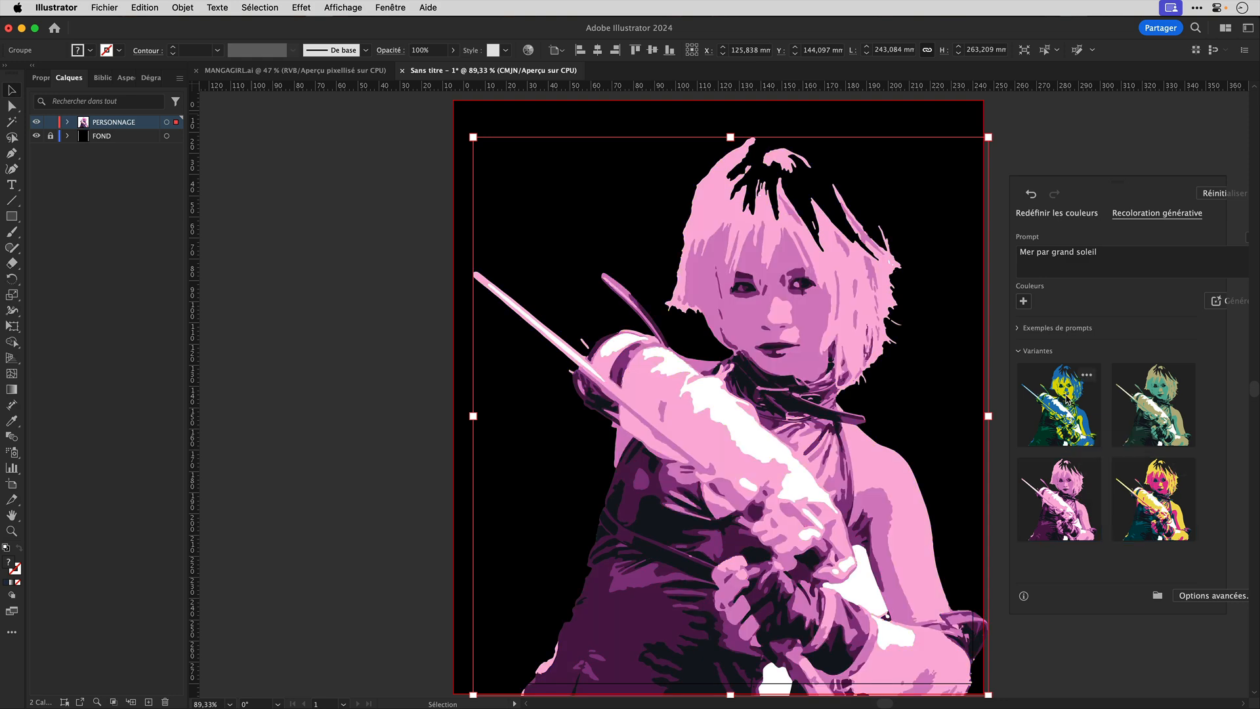
left_click(1066, 400)
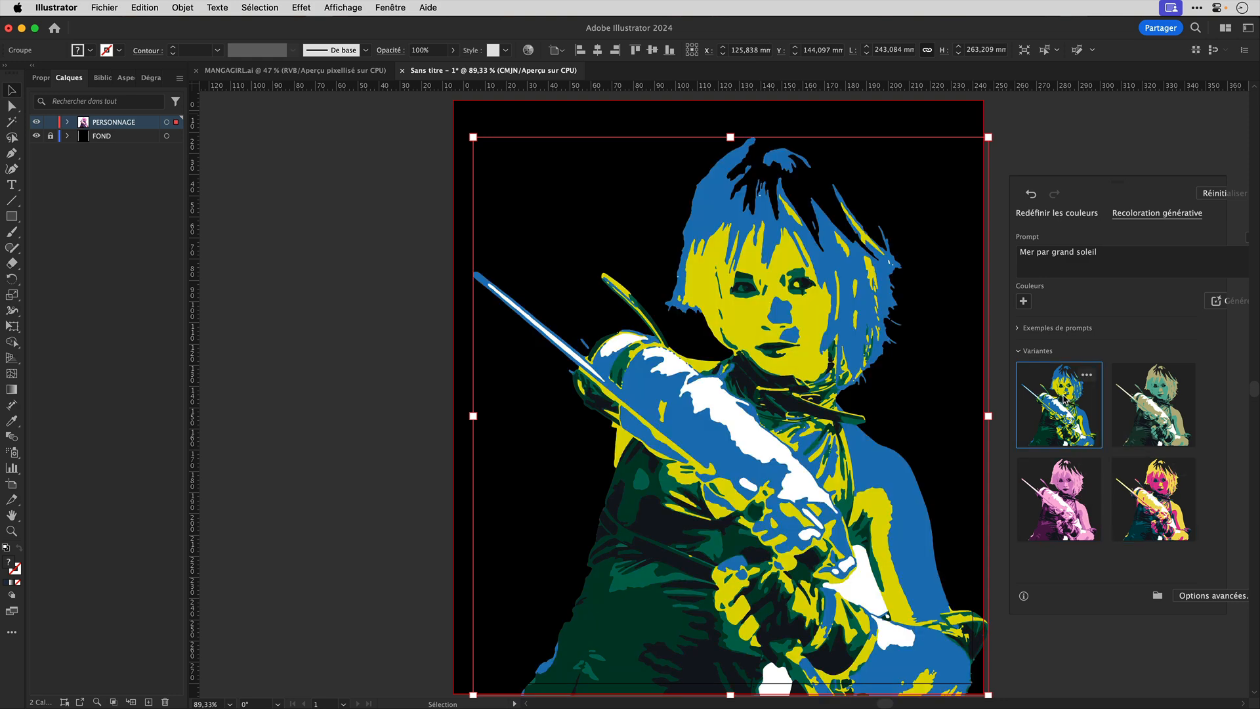
left_click(1162, 397)
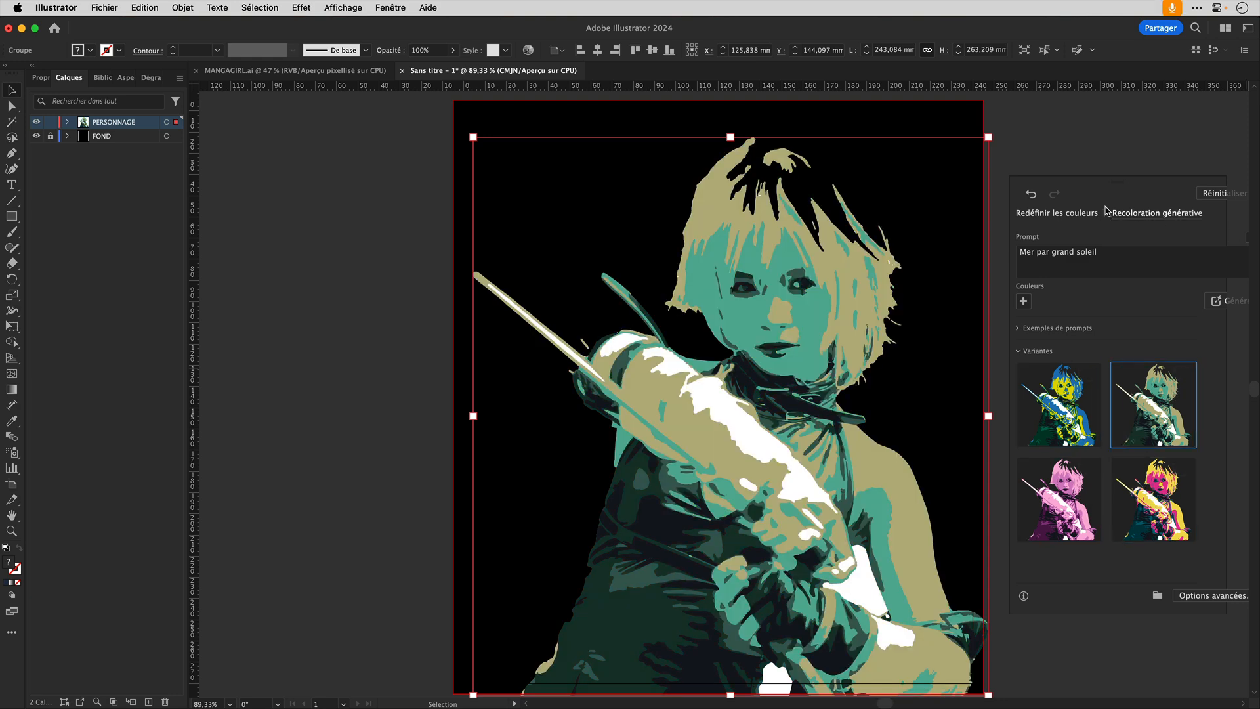
Recolour the vectorized character with the Festivités colour library
left_click(1052, 216)
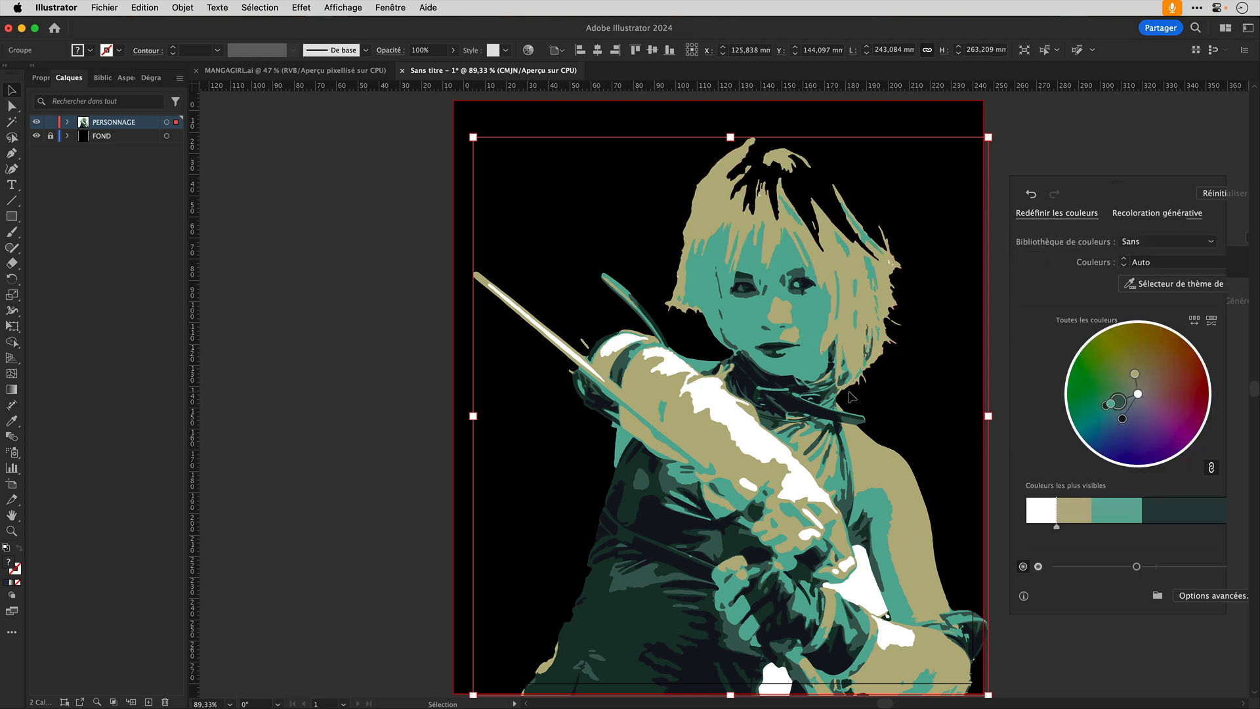
left_click(1156, 239)
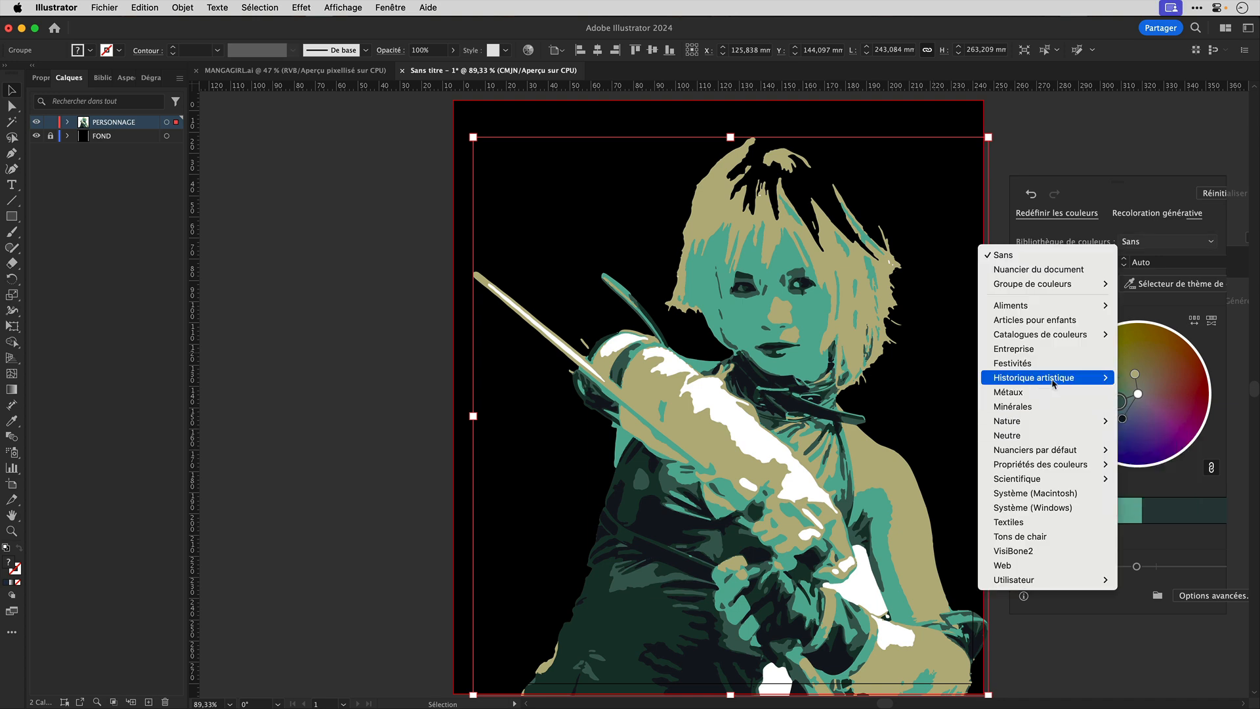
left_click(1057, 364)
left_click(1055, 366)
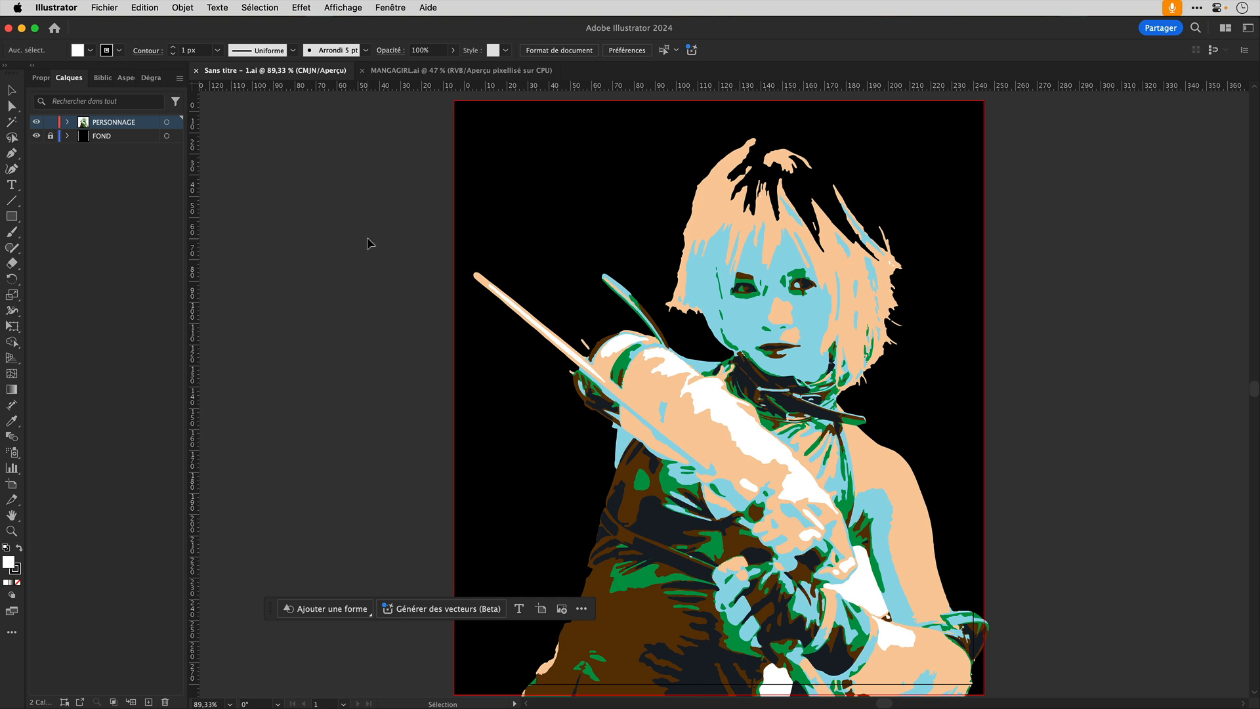
Add a new layer named EFFETS directly above the FOND layer
left_click(51, 138)
left_click(136, 136)
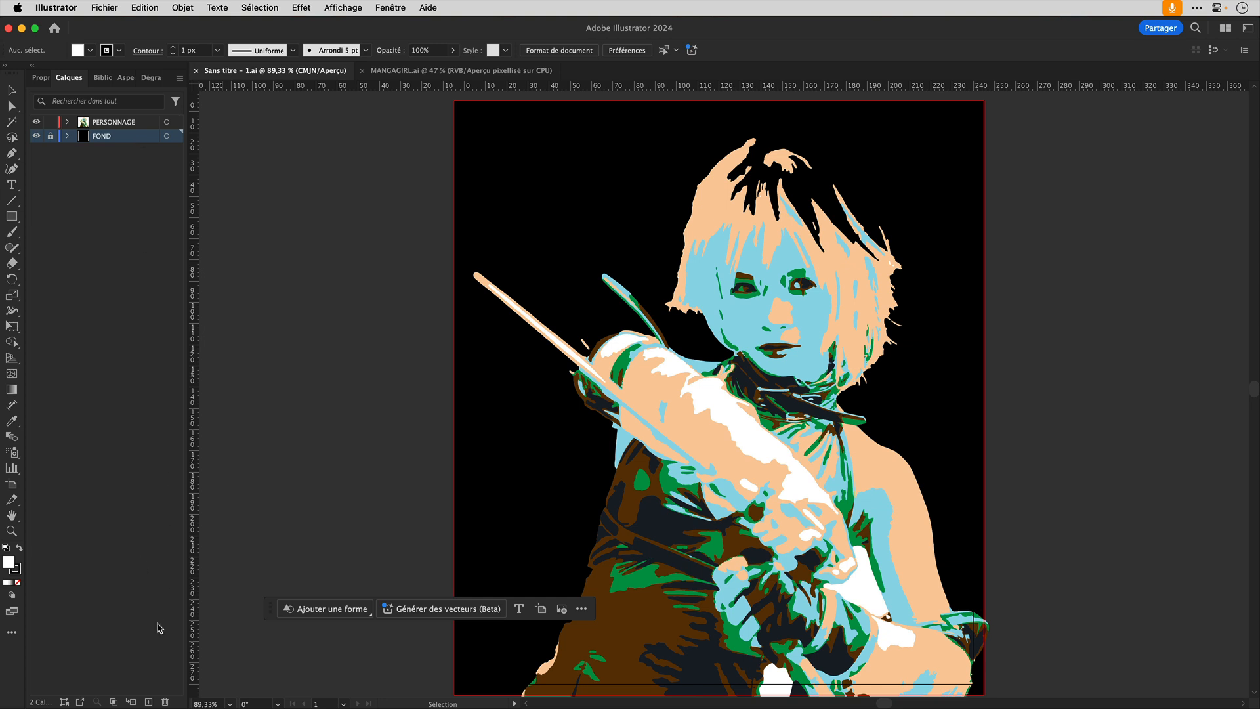
left_click(149, 701)
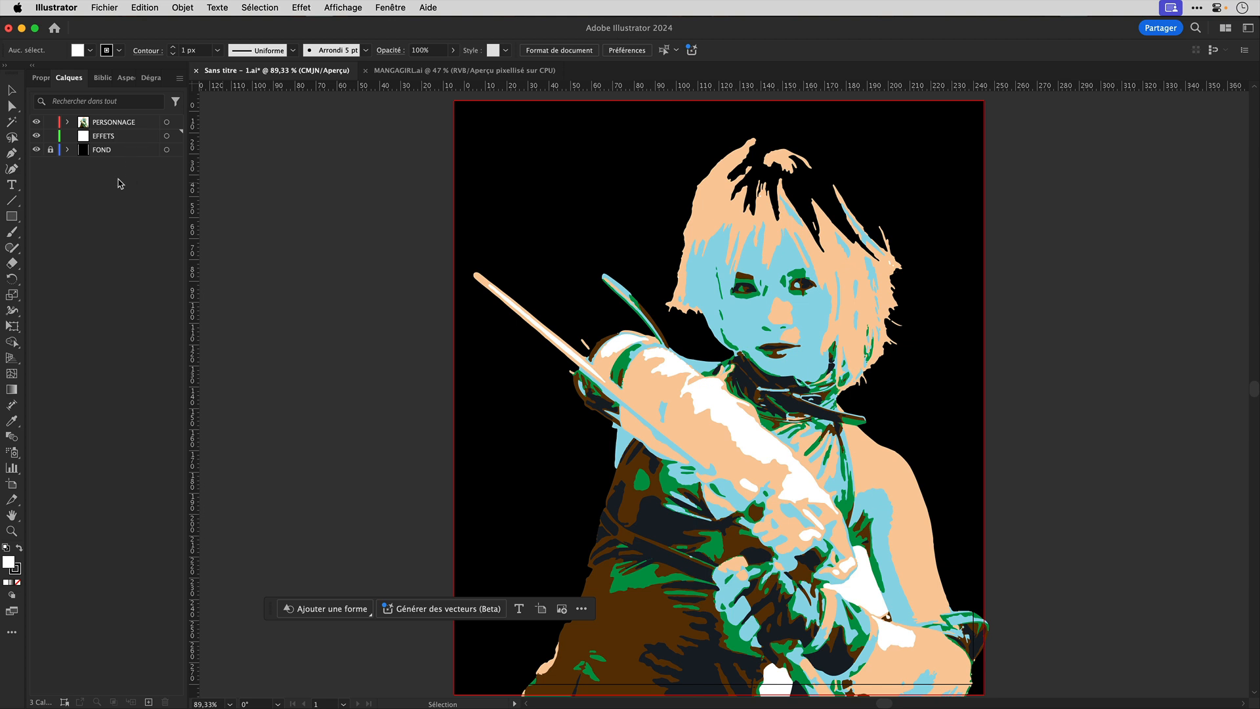
Draw a narrow triangle about 31 mm wide and 143 mm high with the Polygon tool and rotate it to point downward
left_click(11, 216)
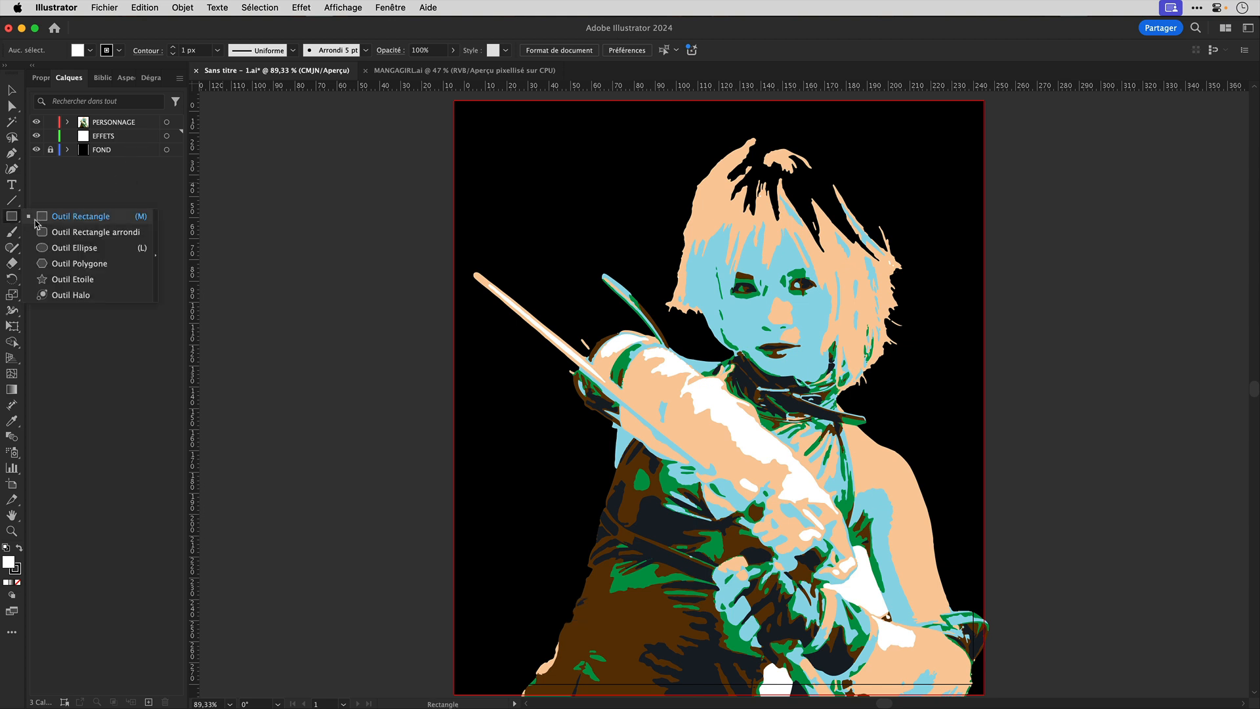
left_click(94, 263)
left_click(695, 305)
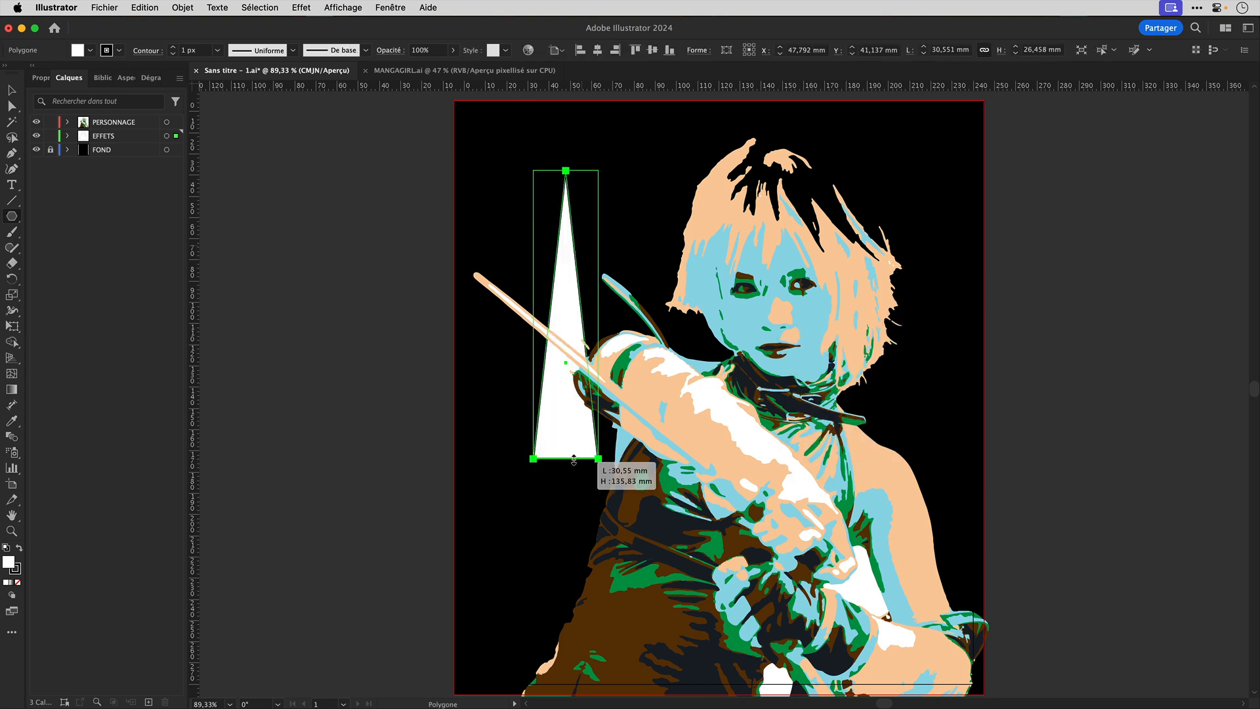
left_click_drag(568, 459, 567, 478)
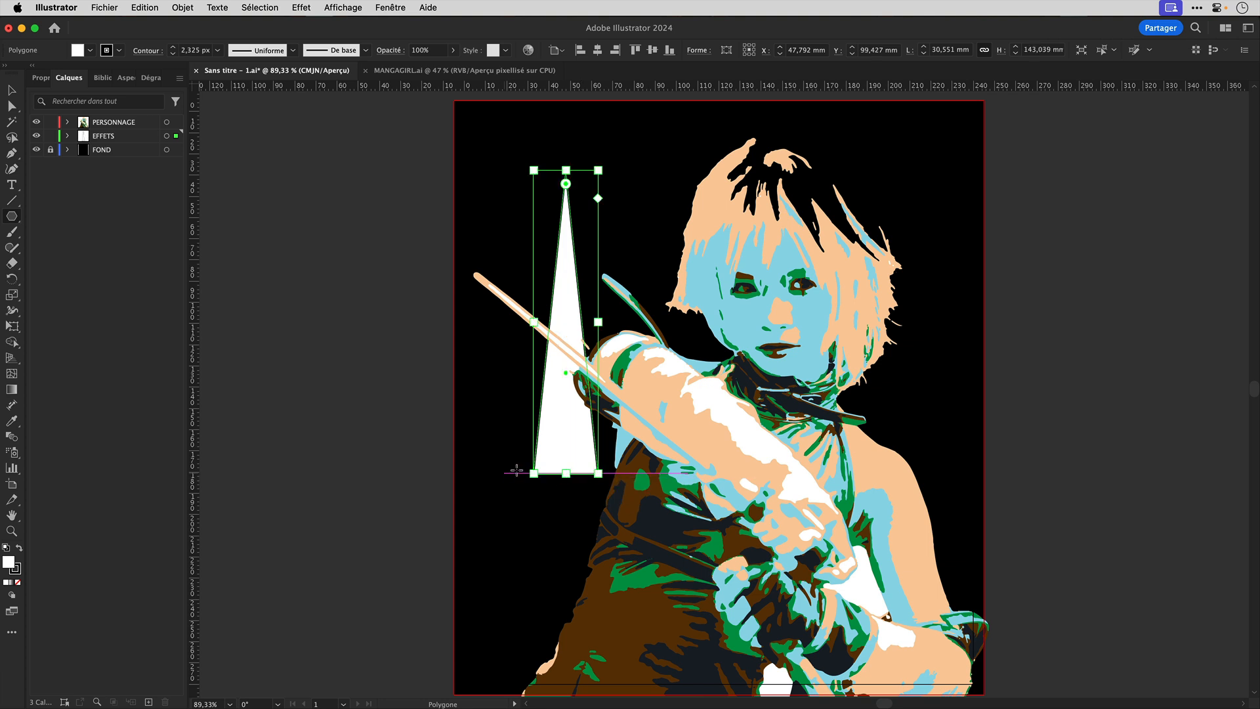
left_click_drag(525, 474, 647, 188)
Give the triangle a lime green fill without stroke and place it at the page's upper edge above the character's head
left_click(119, 50)
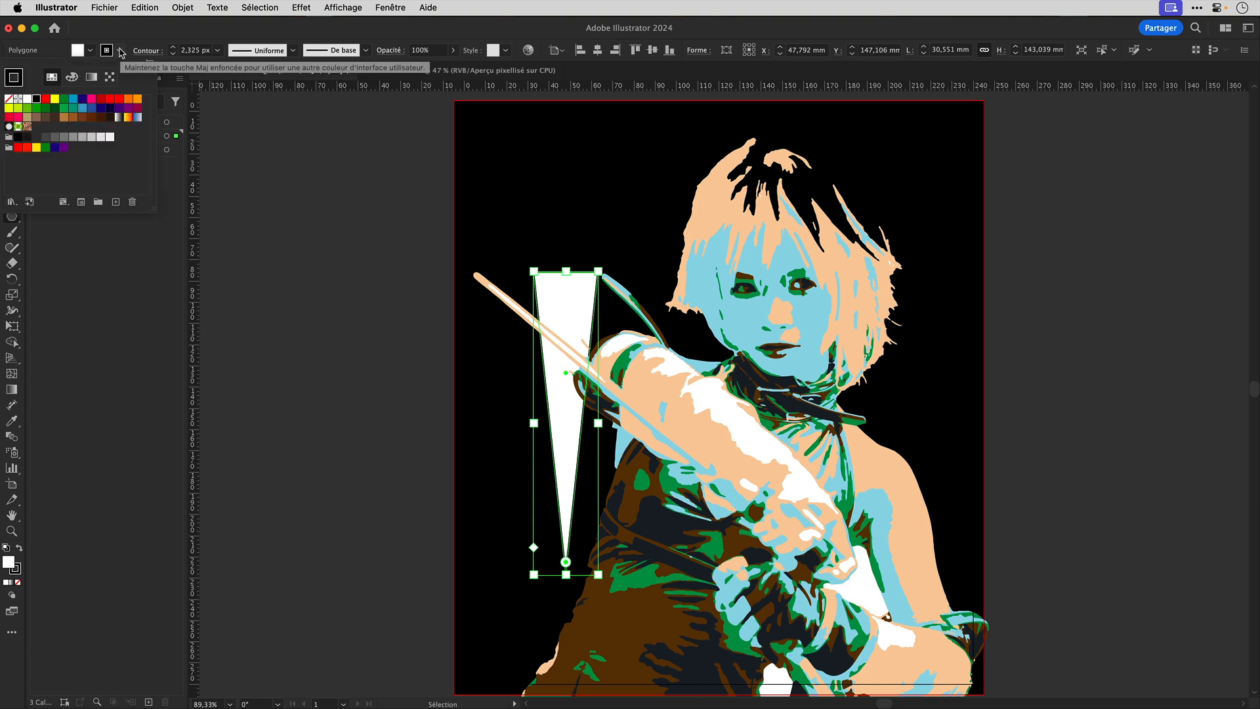
left_click(17, 107)
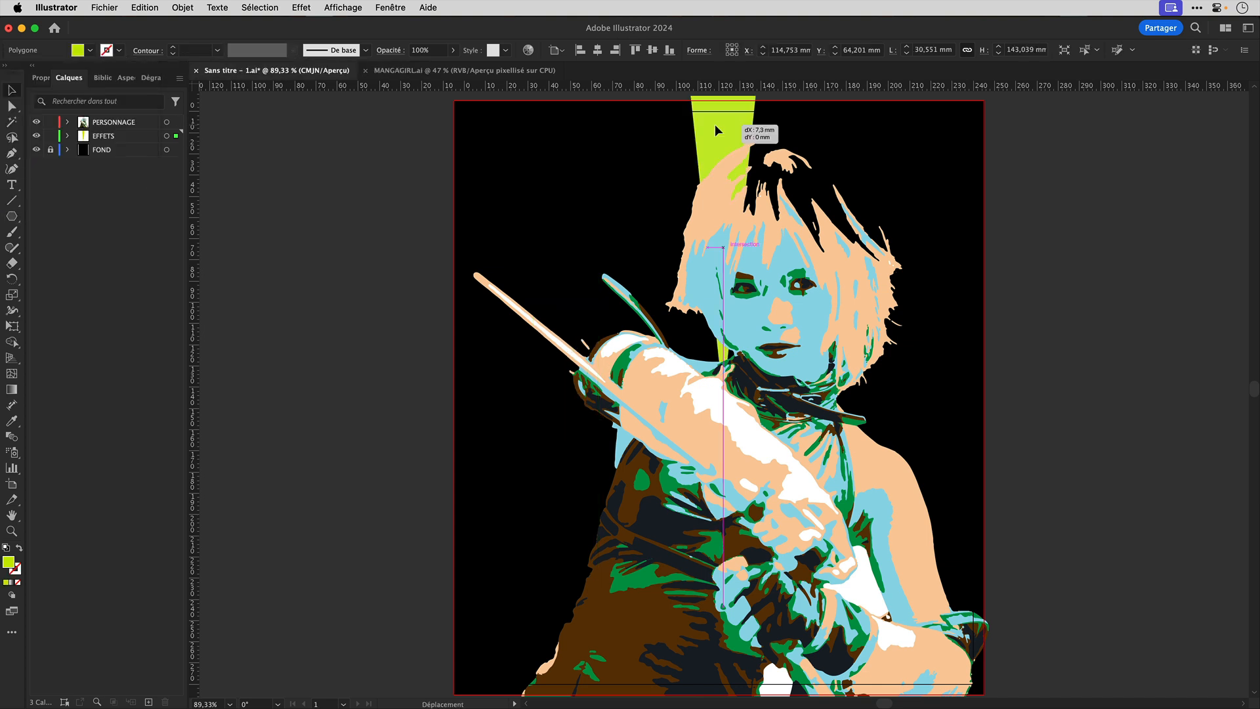
left_click_drag(715, 124, 702, 127)
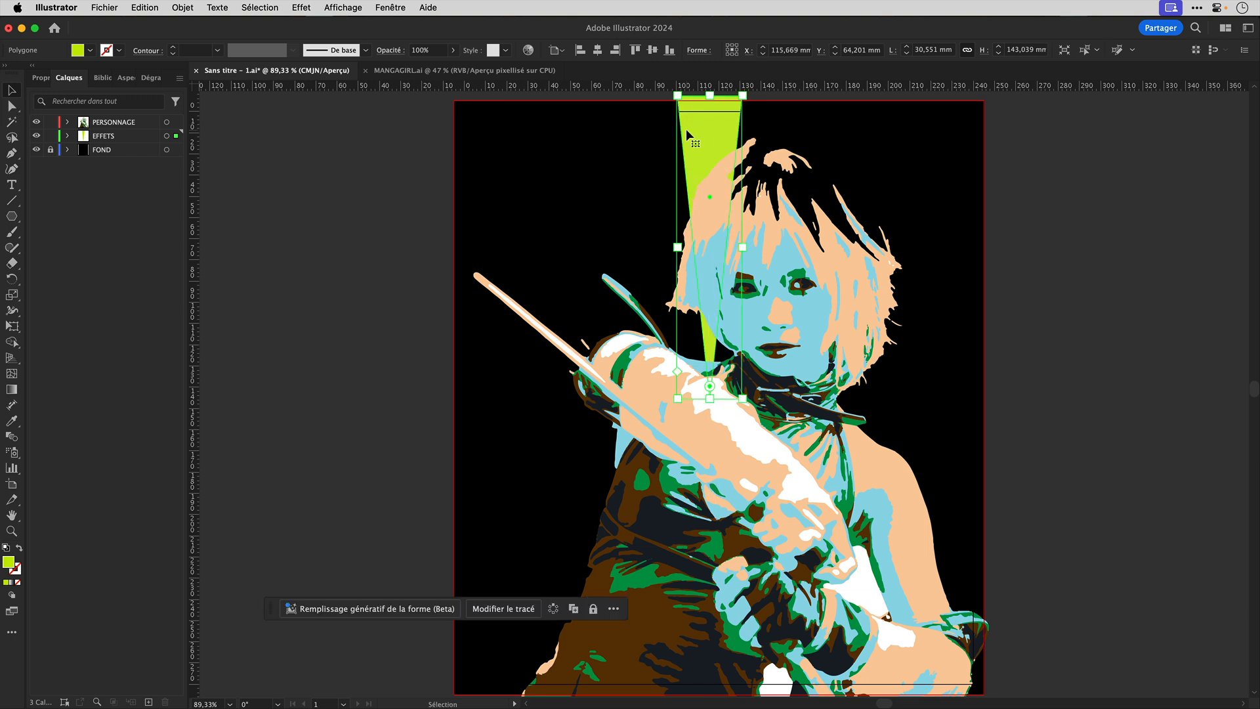
Repeat the green triangle radially with 18 copies at a radius of about 132 mm, centred behind the character
left_click(183, 8)
mouse_move(202, 438)
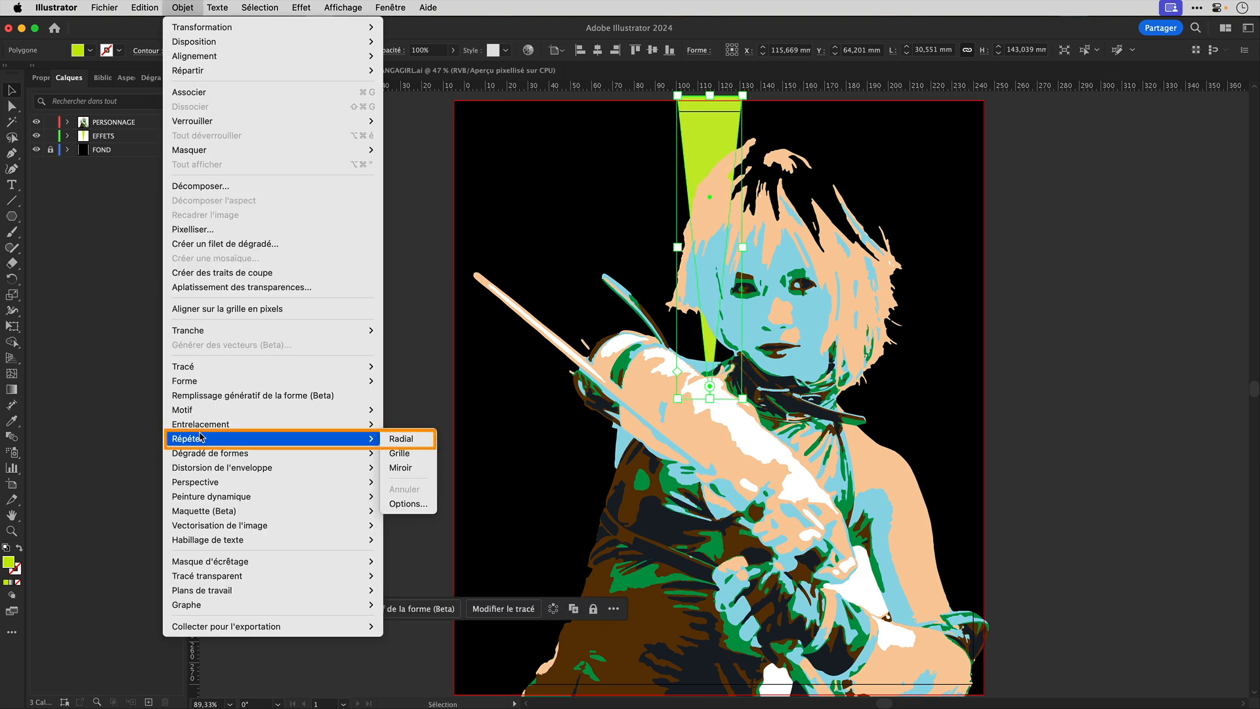
left_click(424, 443)
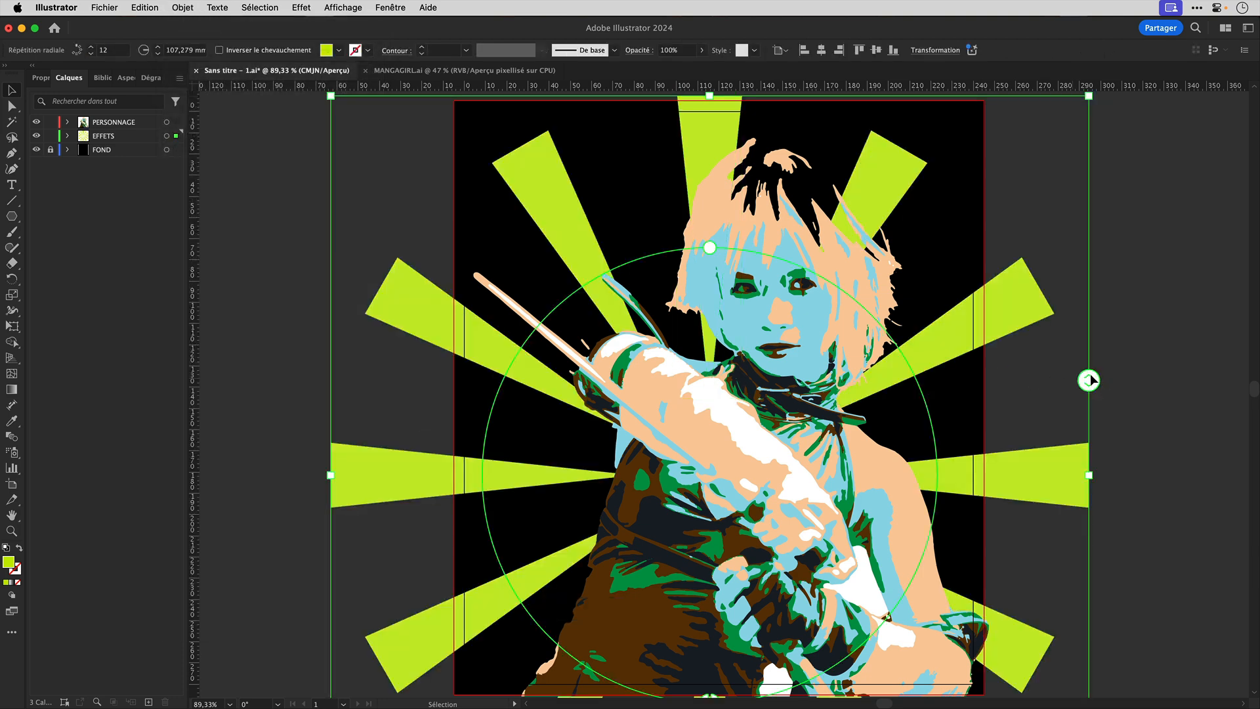
left_click_drag(1090, 379, 1080, 328)
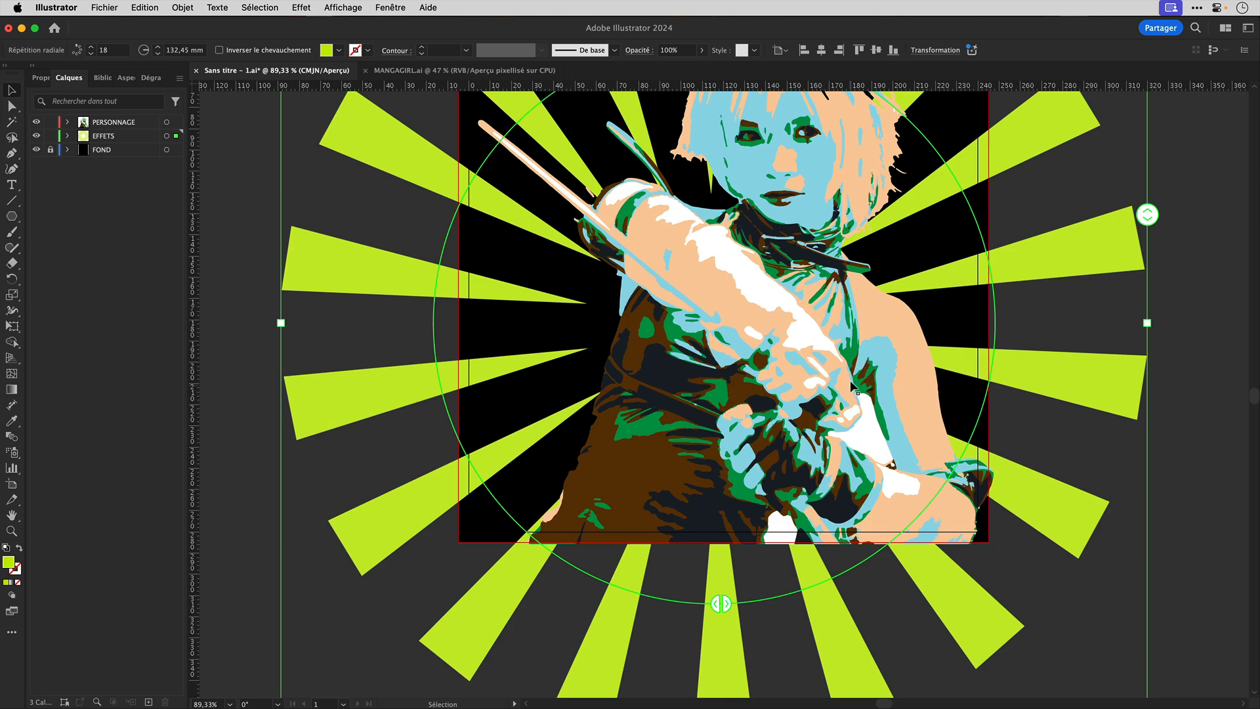
Draw a second downward-pointing triangle about 35 by 150 mm, fill it orange and place it behind the character's face
left_click(217, 189)
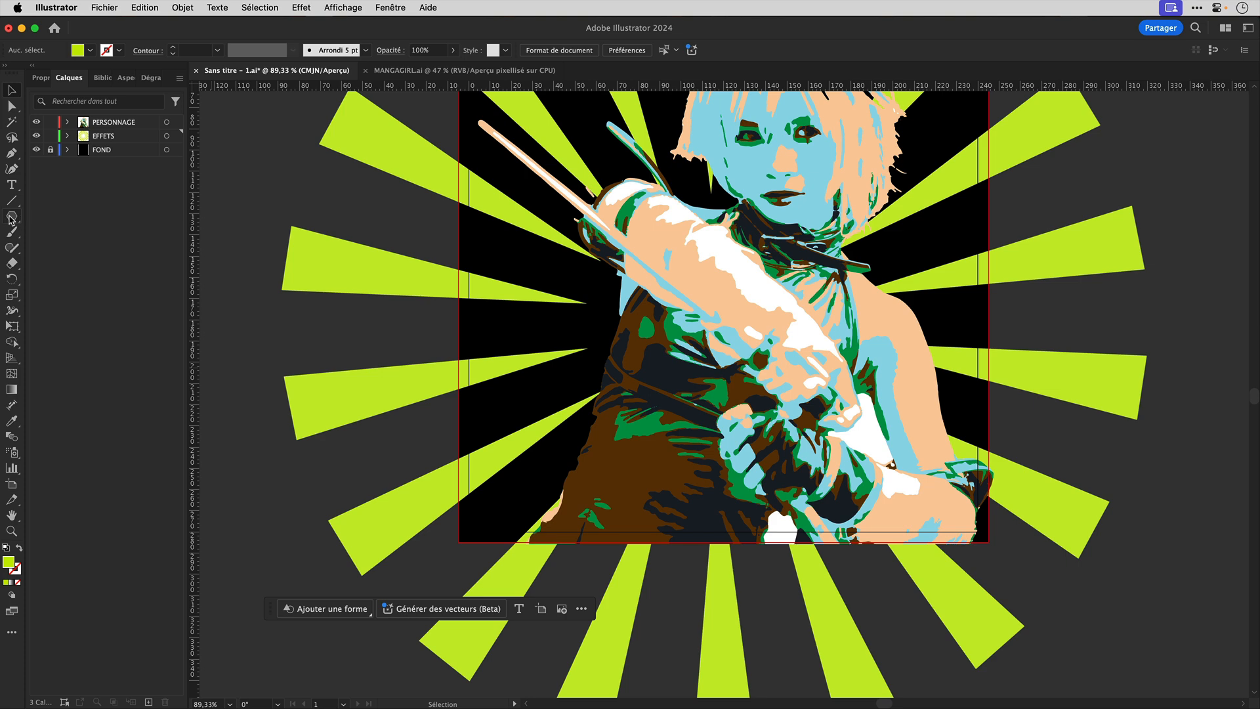
left_click_drag(11, 216, 84, 263)
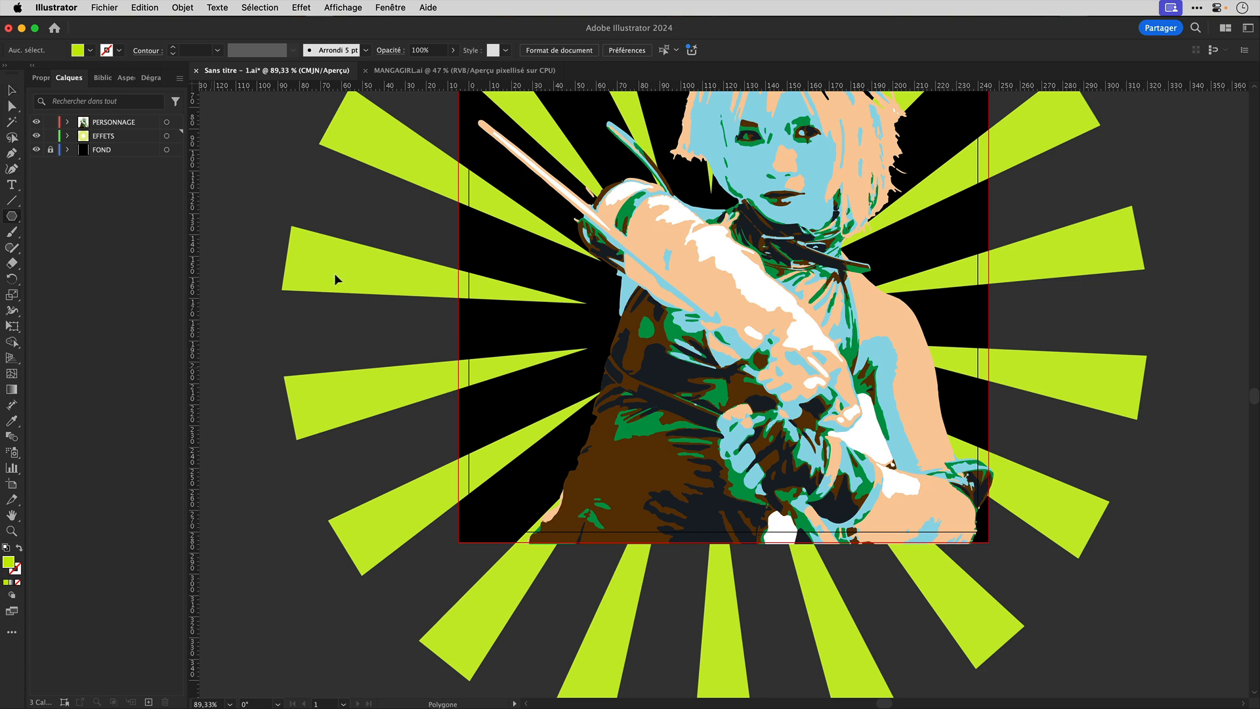
left_click_drag(691, 260, 691, 392)
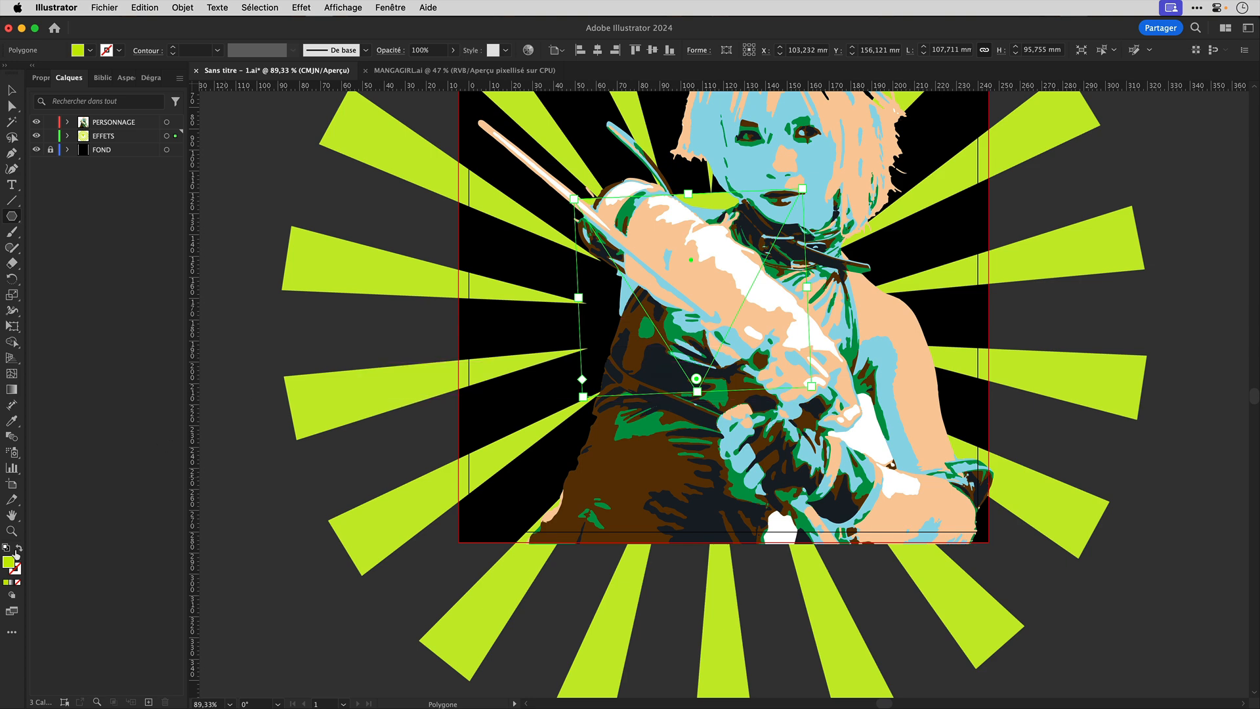
left_click(89, 51)
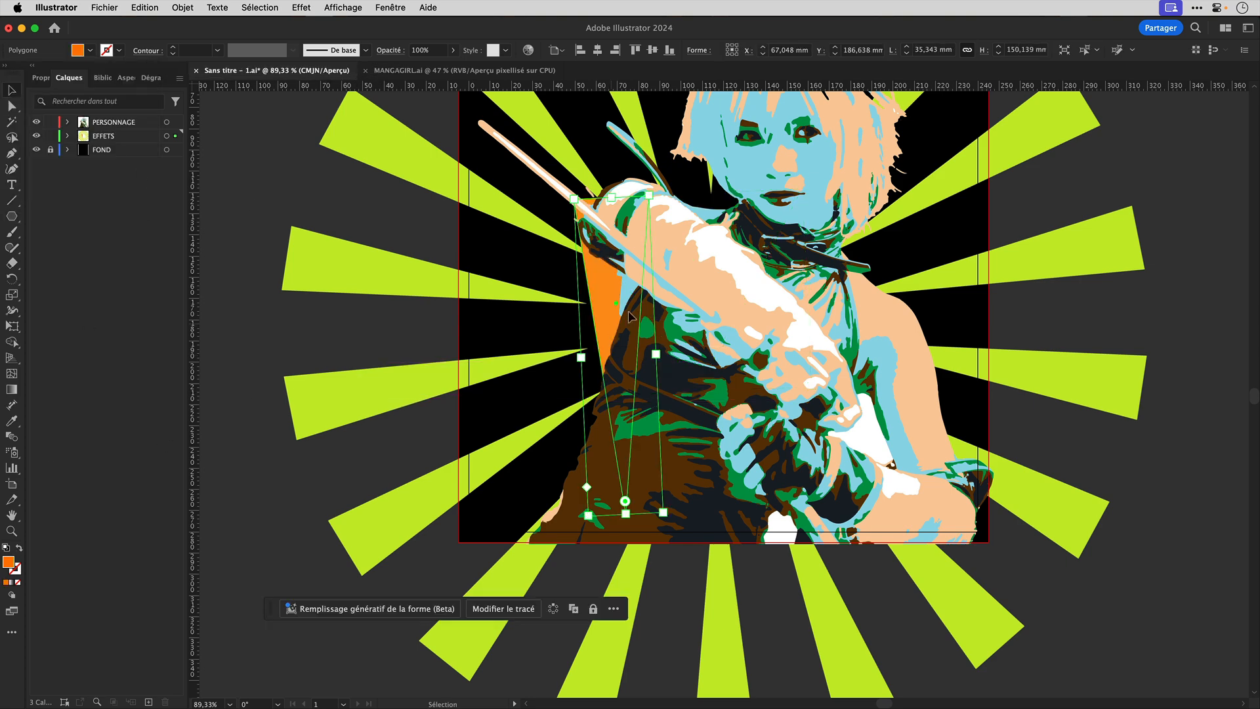
left_click_drag(629, 316, 736, 166)
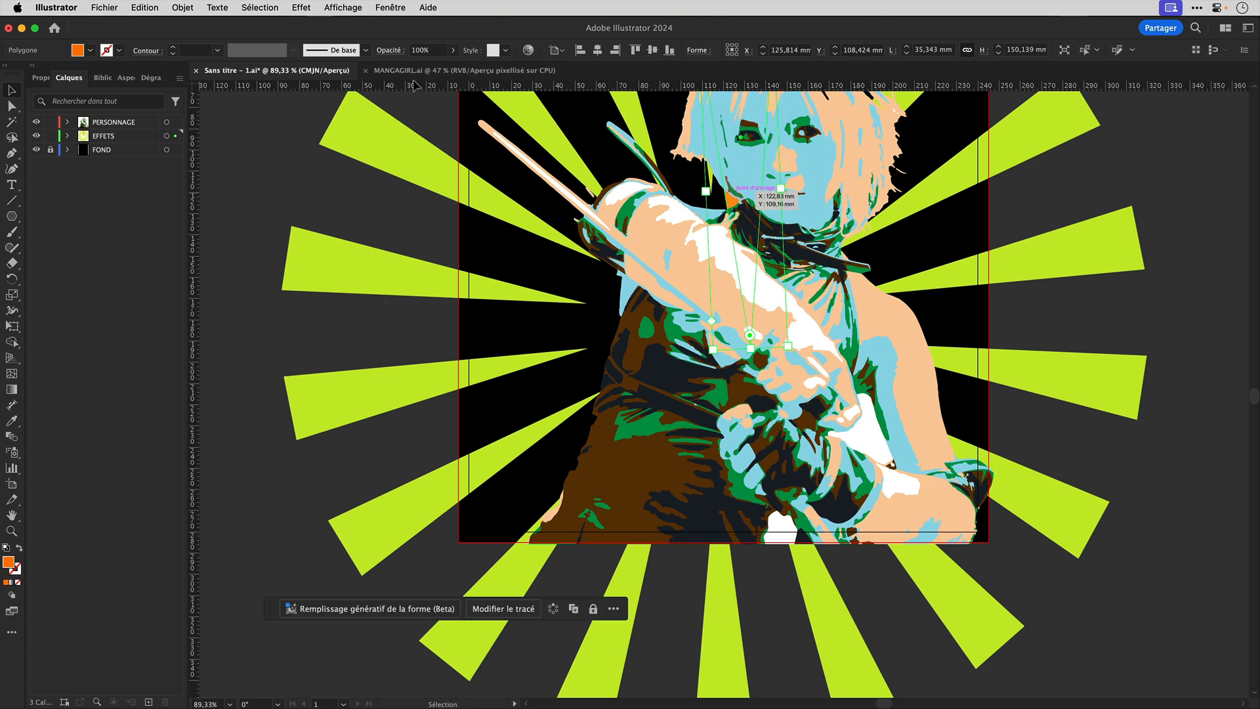
Repeat the orange triangle radially with 12 copies at a radius of about 146 mm and twist the copies into a pinwheel
left_click(181, 7)
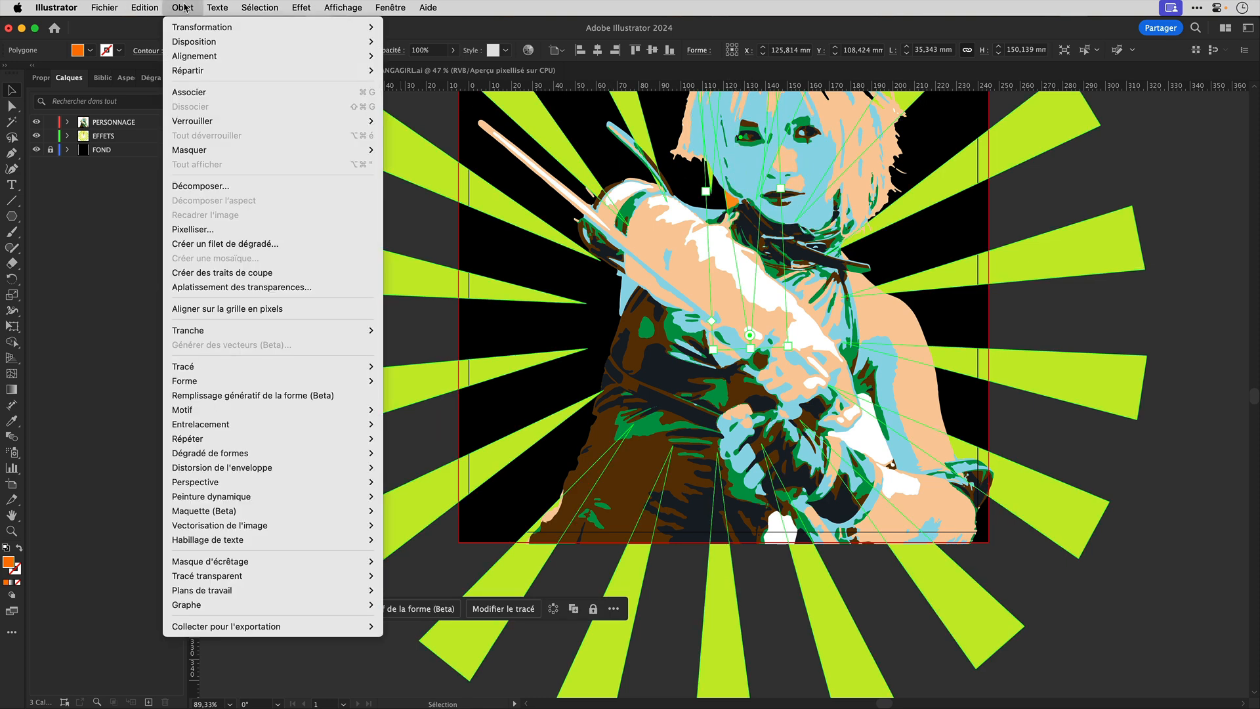
mouse_move(229, 438)
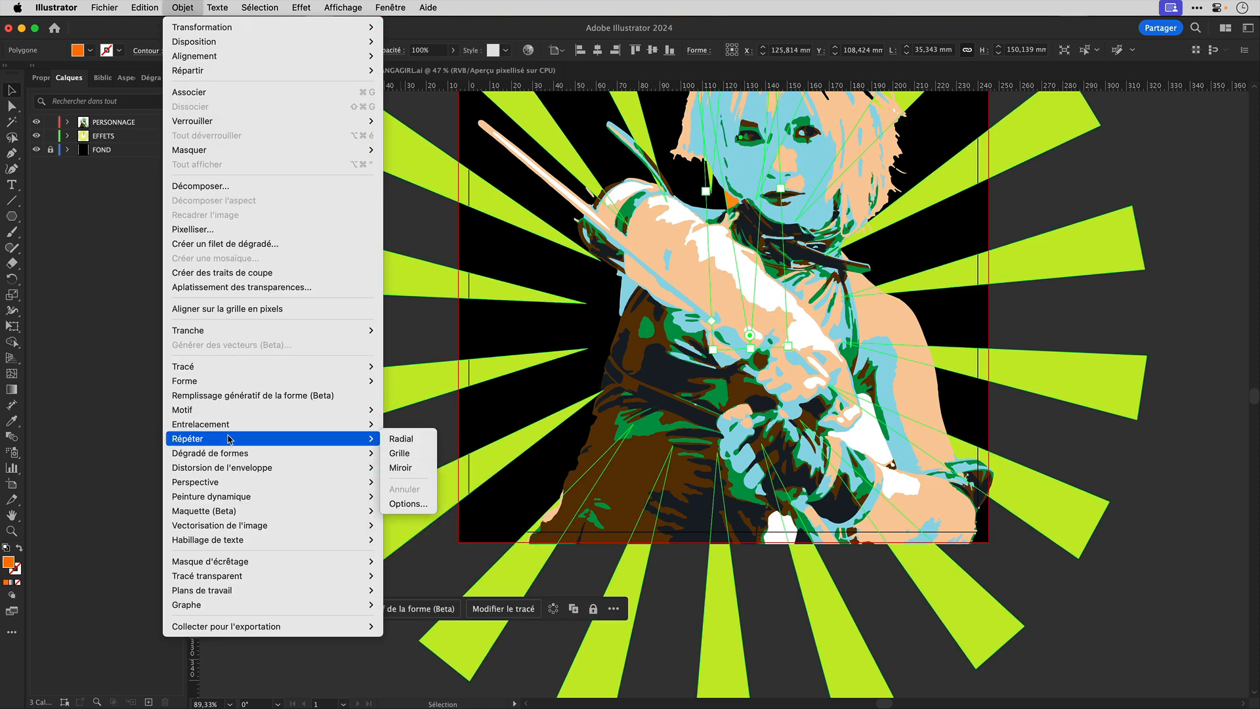
left_click(403, 441)
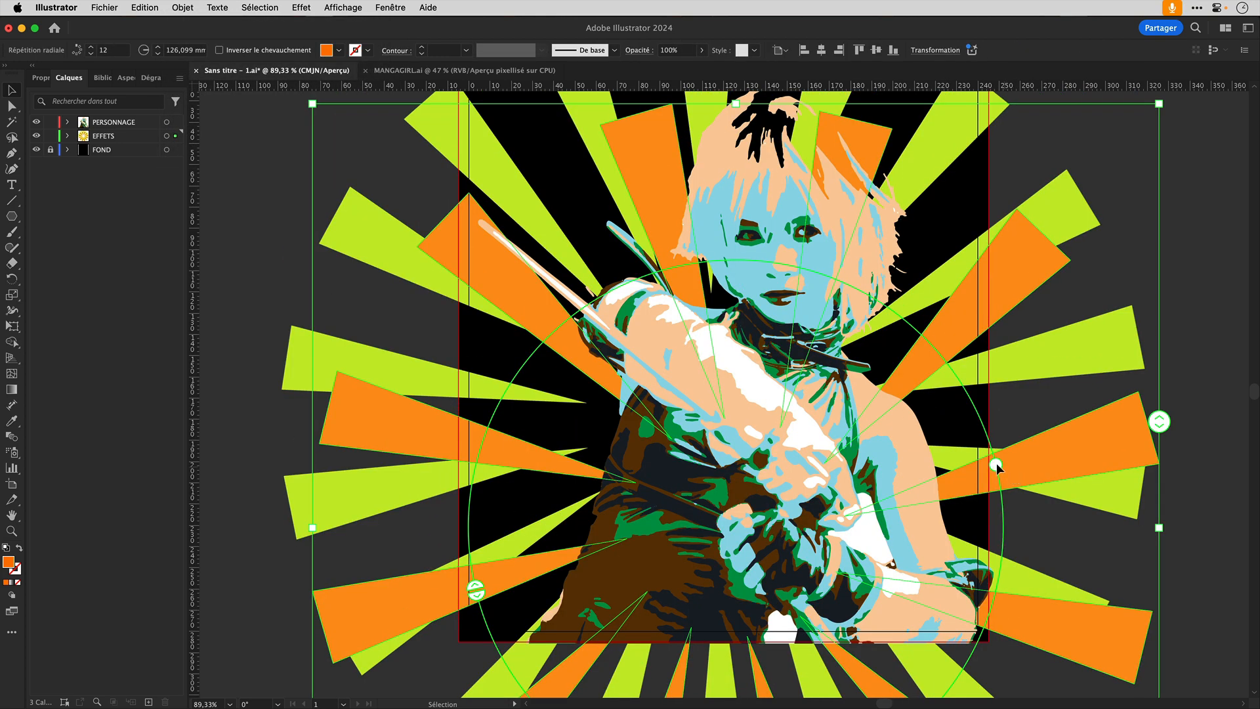
left_click_drag(994, 463, 433, 450)
scroll(1124, 120, "down", 3)
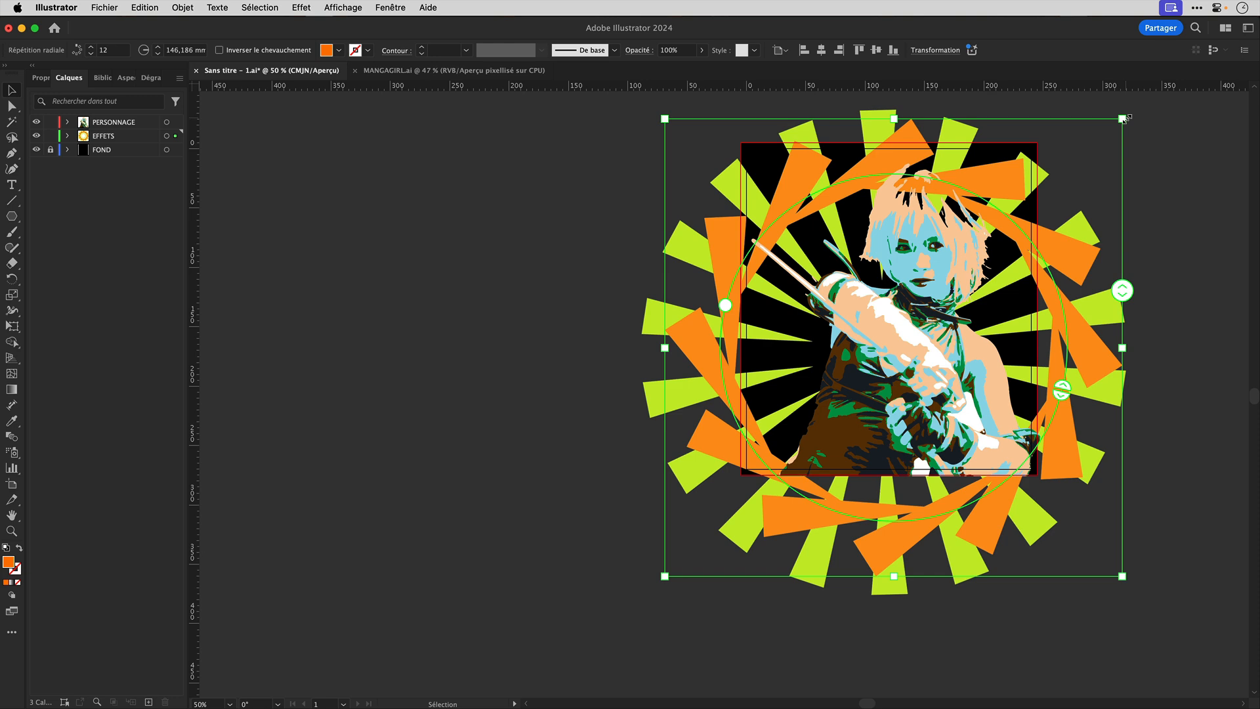
Scale the orange pinwheel down around the character and preview the artwork in presentation mode
left_click_drag(1122, 119, 1061, 179)
left_click(343, 8)
left_click(348, 116)
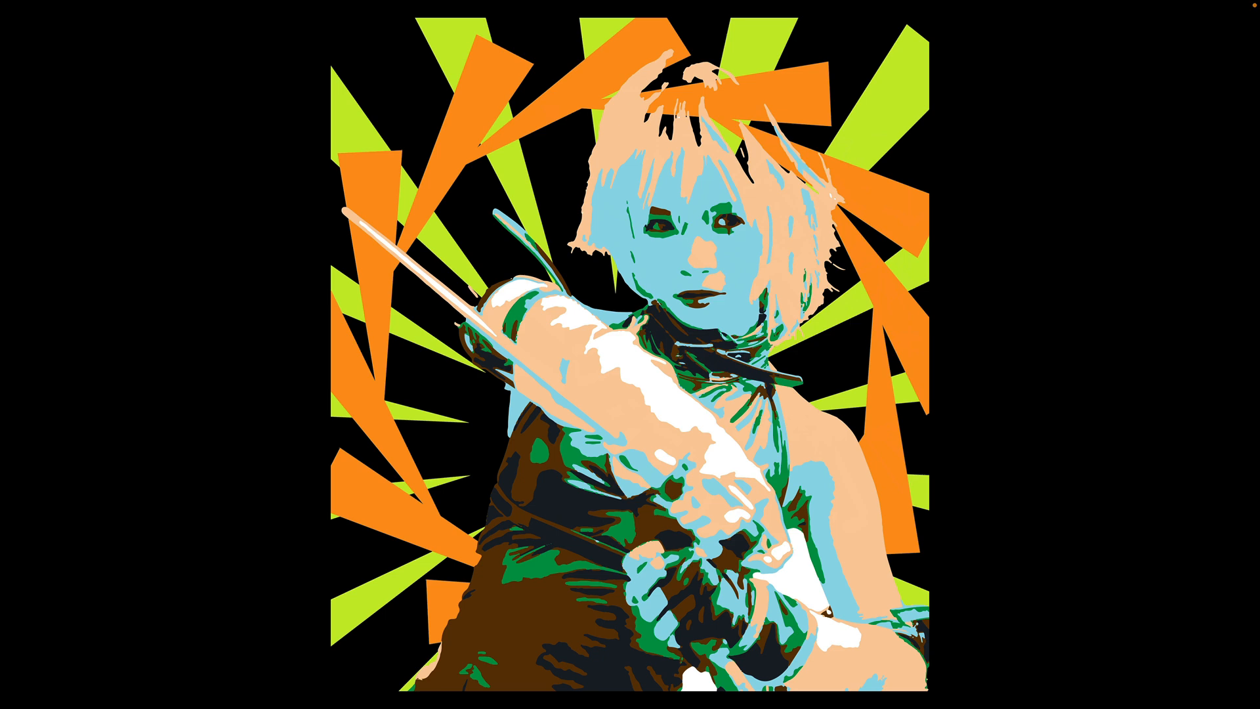
key("Escape")
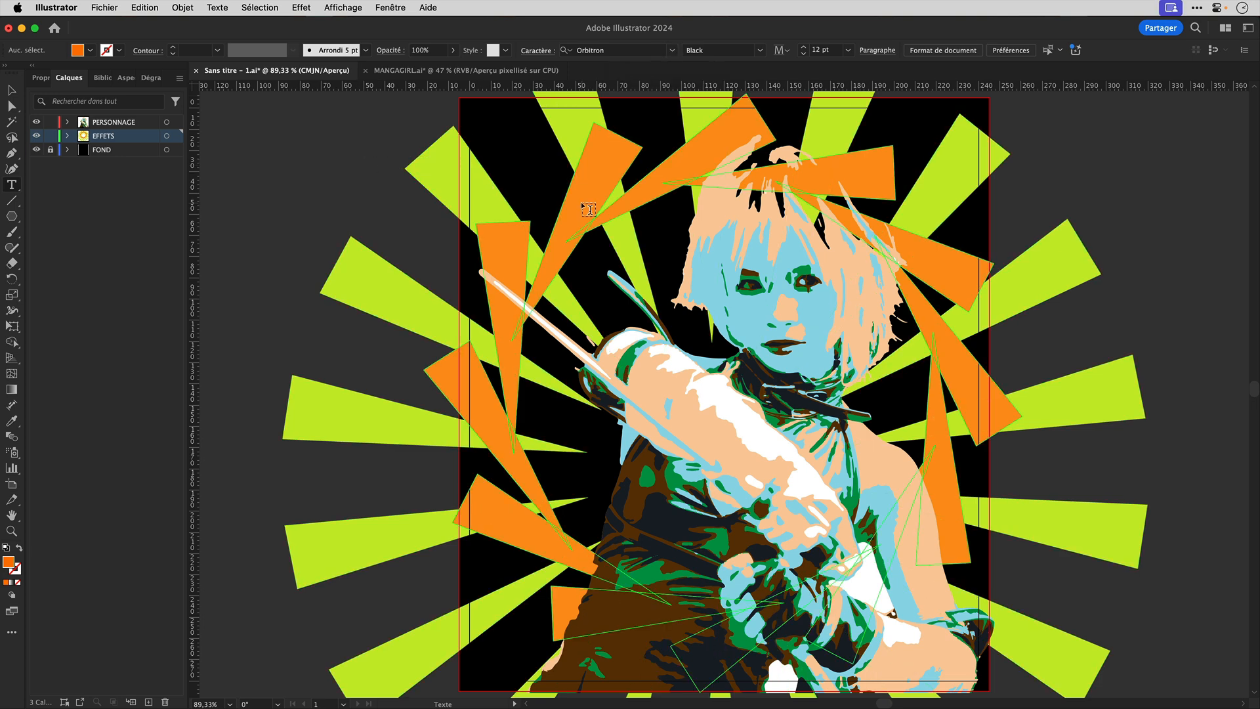
Add a new layer named TITRAGE above the PERSONNAGE layer
left_click(143, 124)
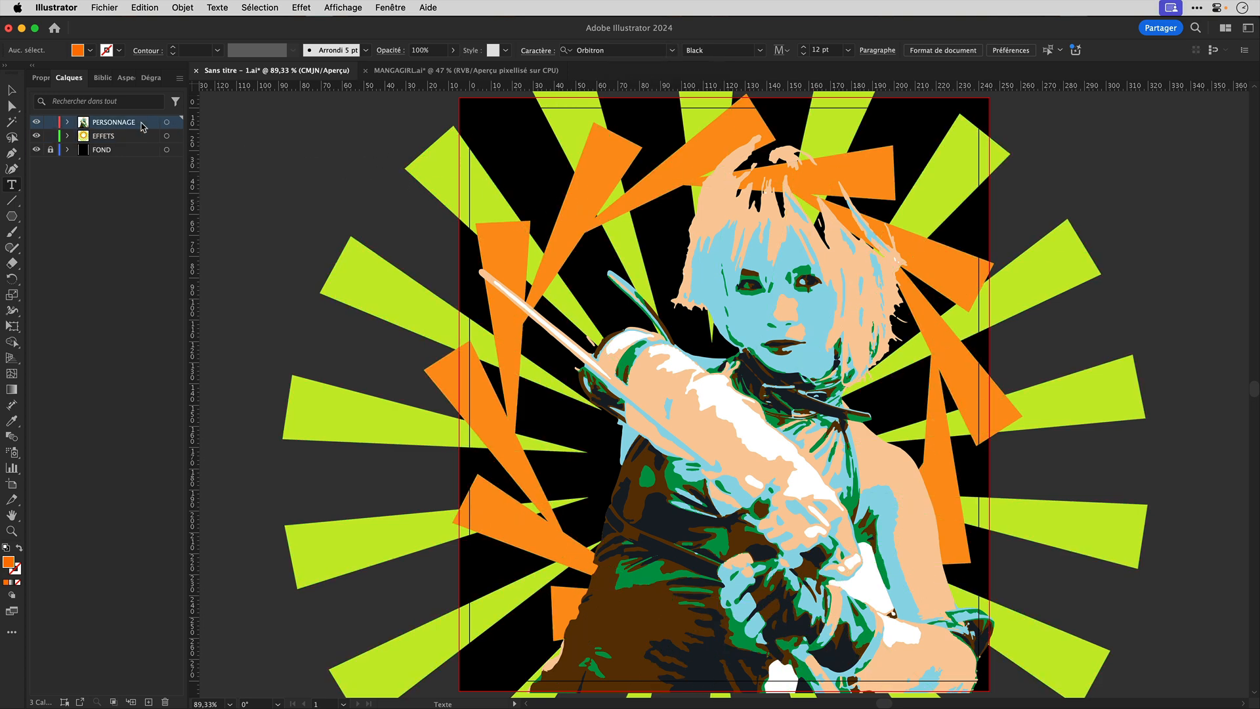
left_click(148, 701)
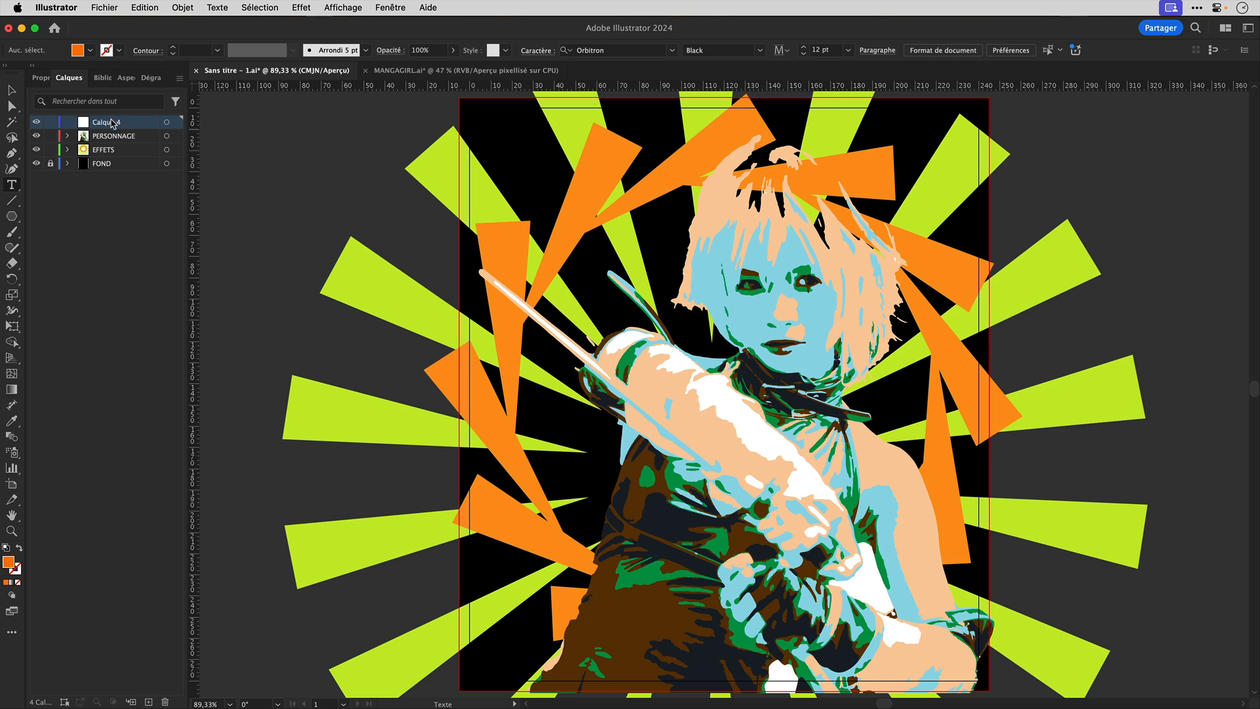
double_click(105, 122)
type("TITRAGE")
key("Return")
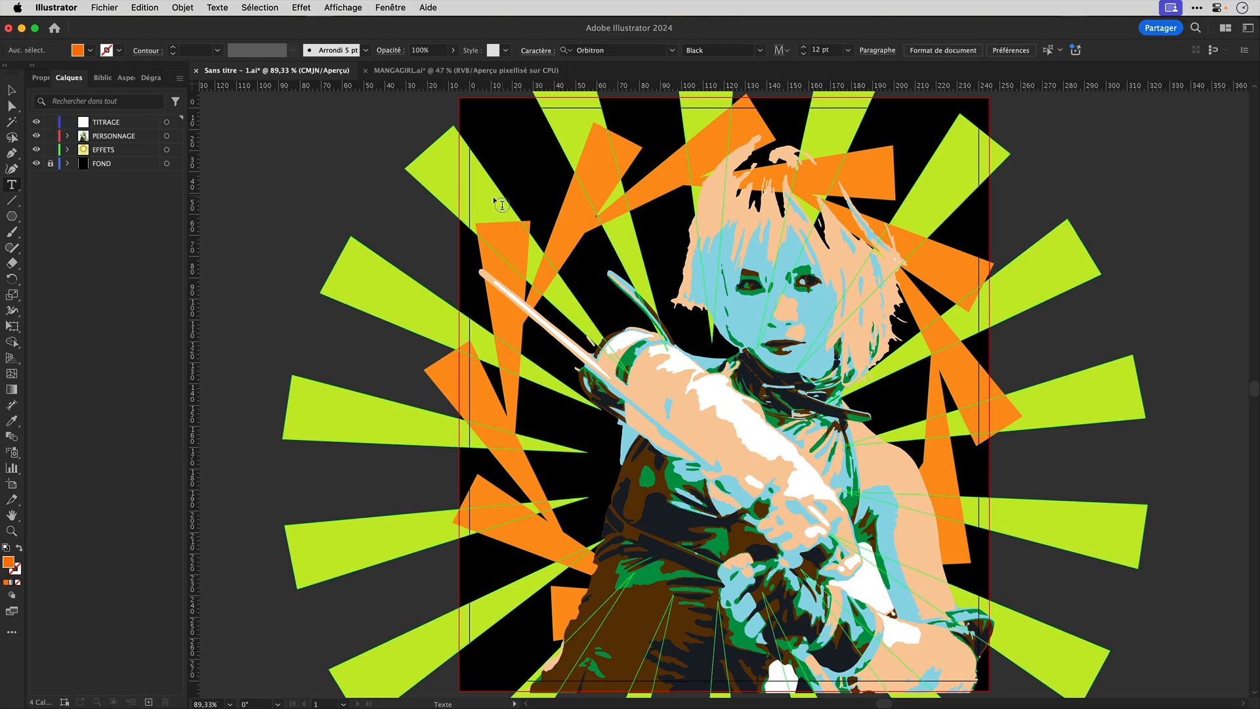
Add the title MANGAZINE in Orbitron Black, enlarged to about 94.7 pt across the page, and convert it to outlines
left_click(490, 201)
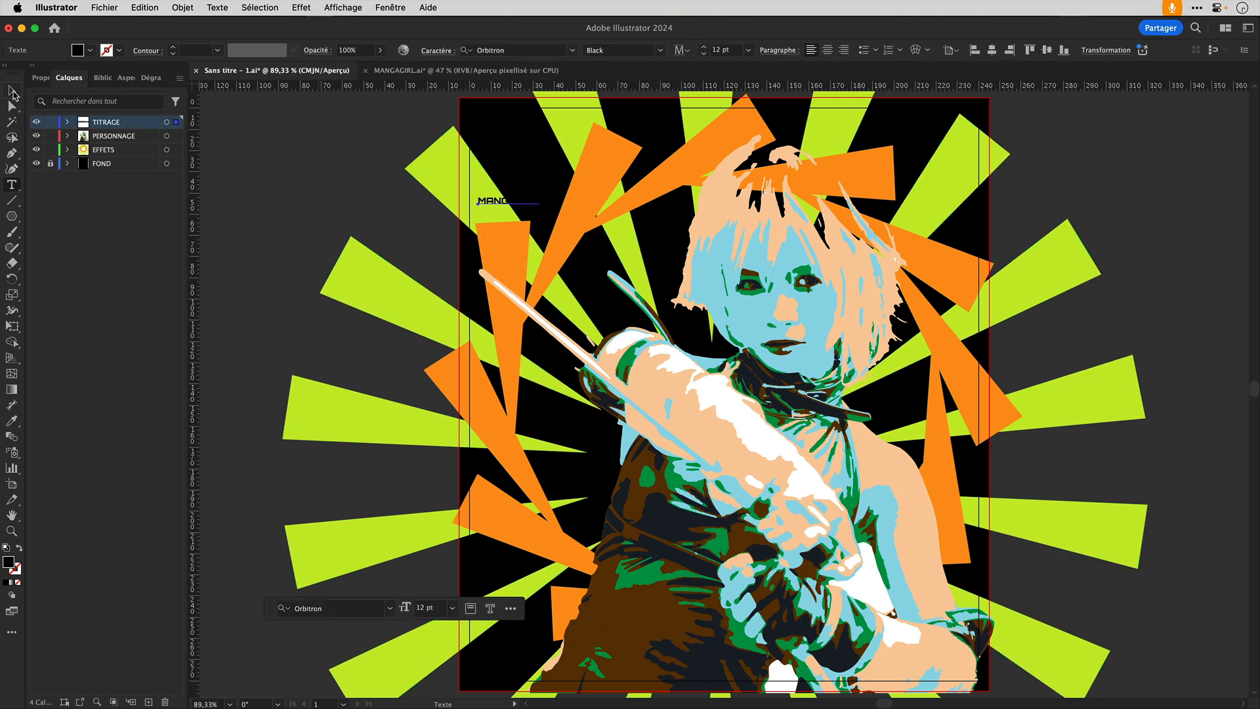
key("Escape")
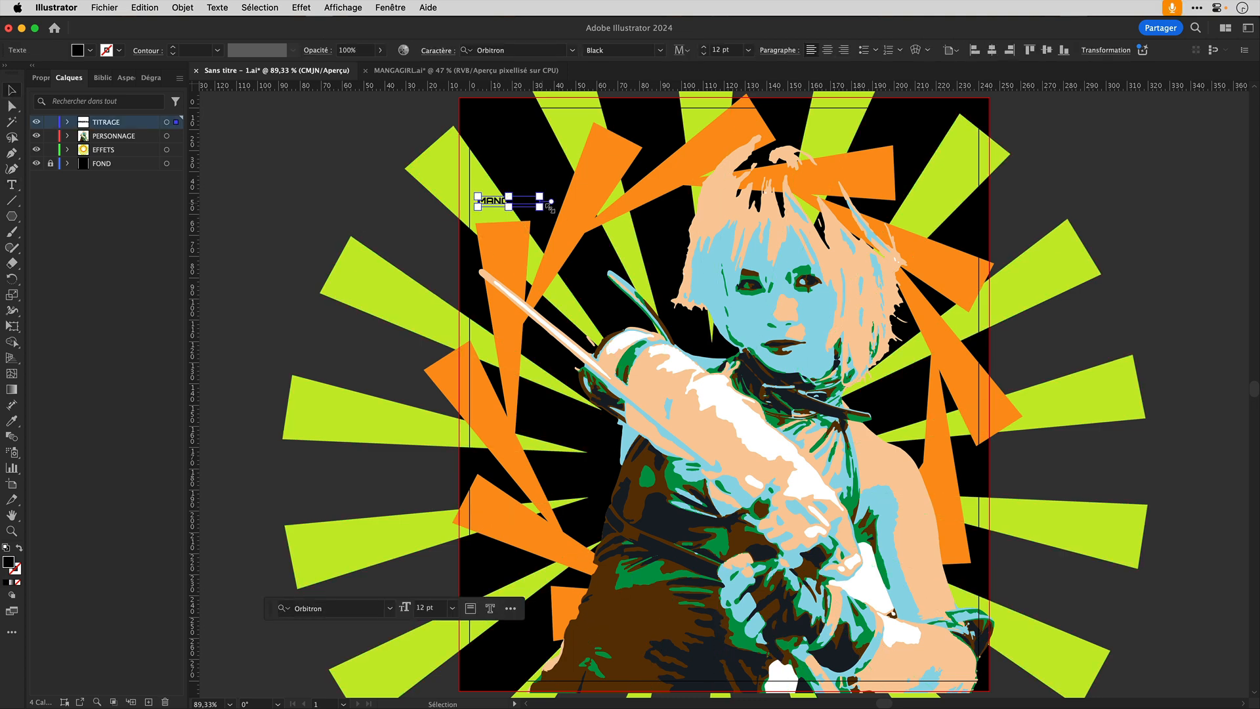
left_click_drag(541, 208, 966, 395)
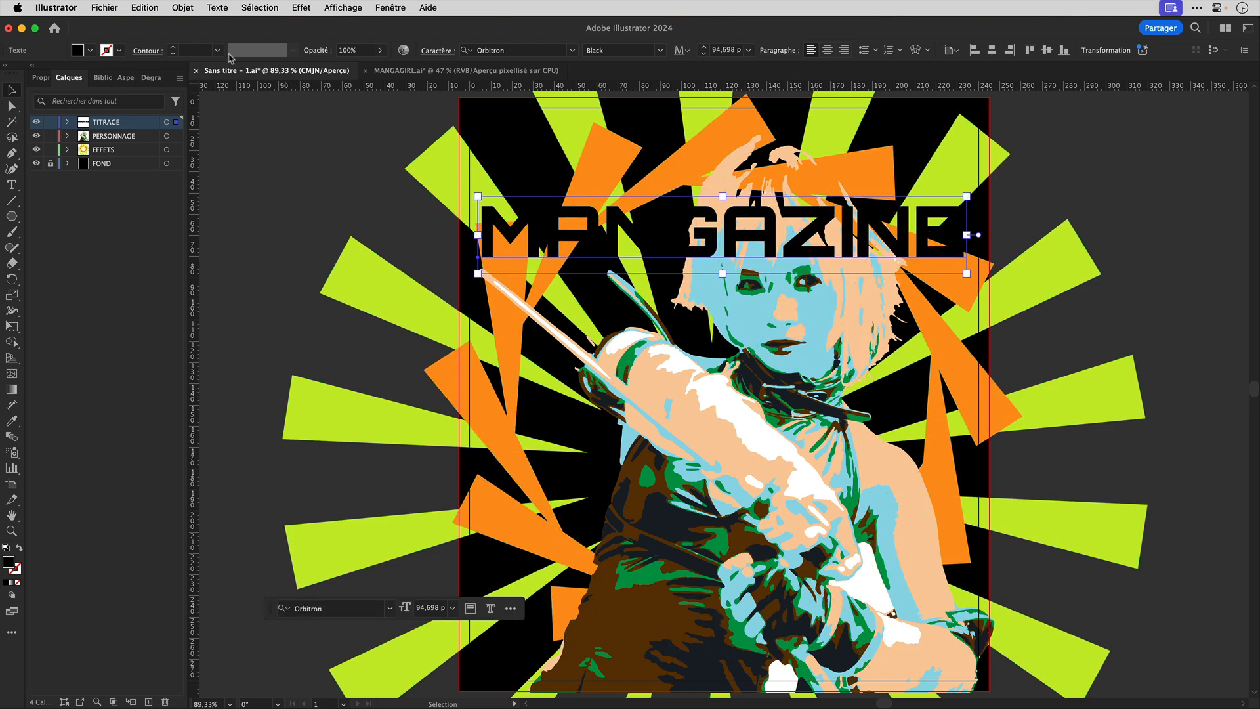
left_click(216, 8)
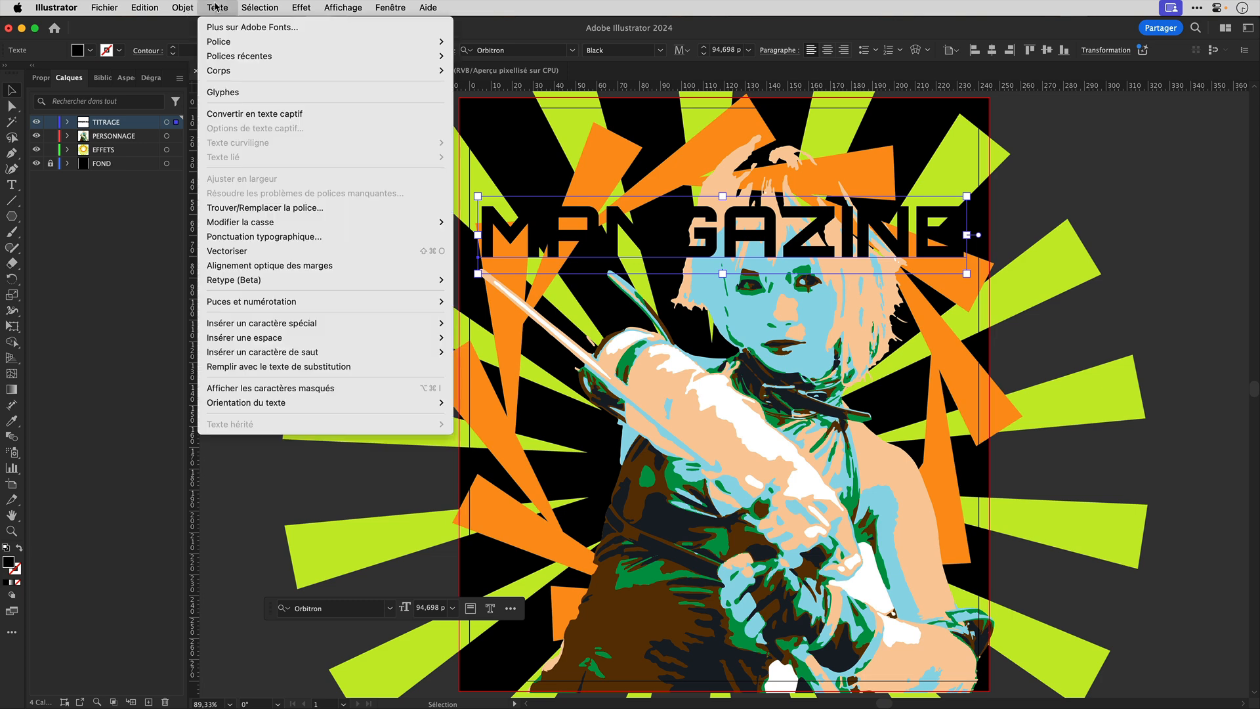
left_click(261, 252)
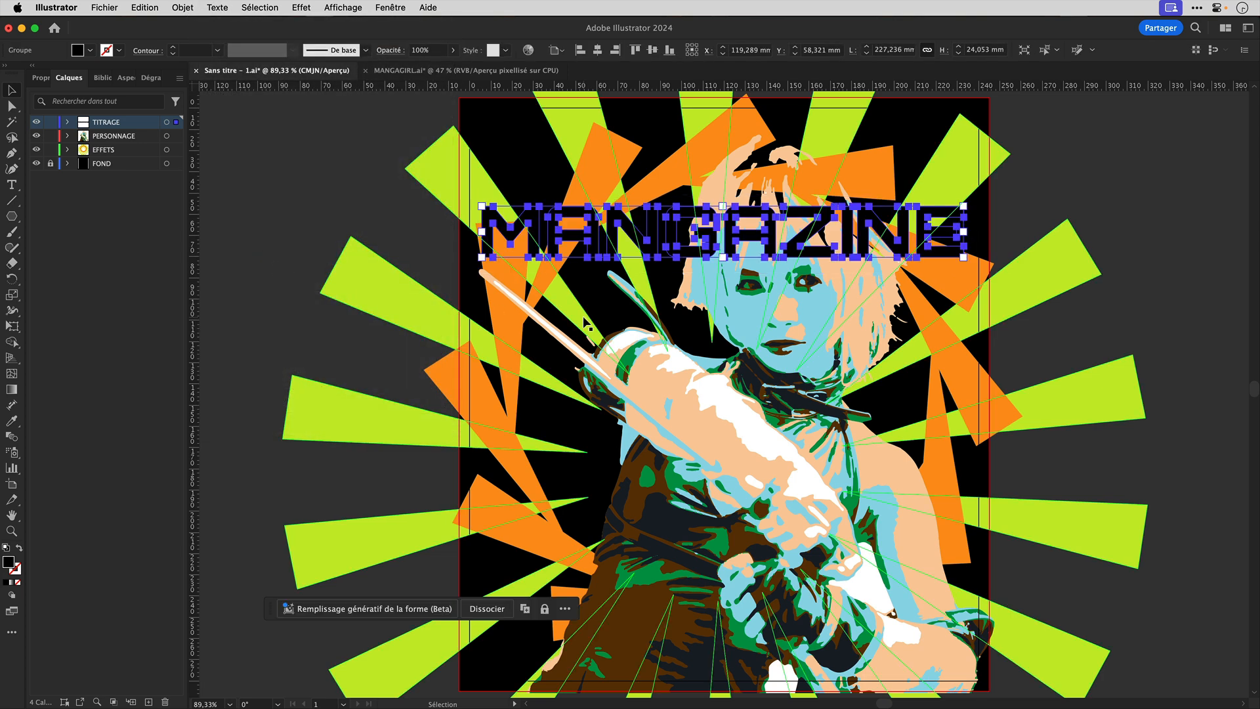
Apply a horizontal Rise (Montée) envelope warp to the title with a 40% bend and -51% horizontal distortion
left_click(184, 8)
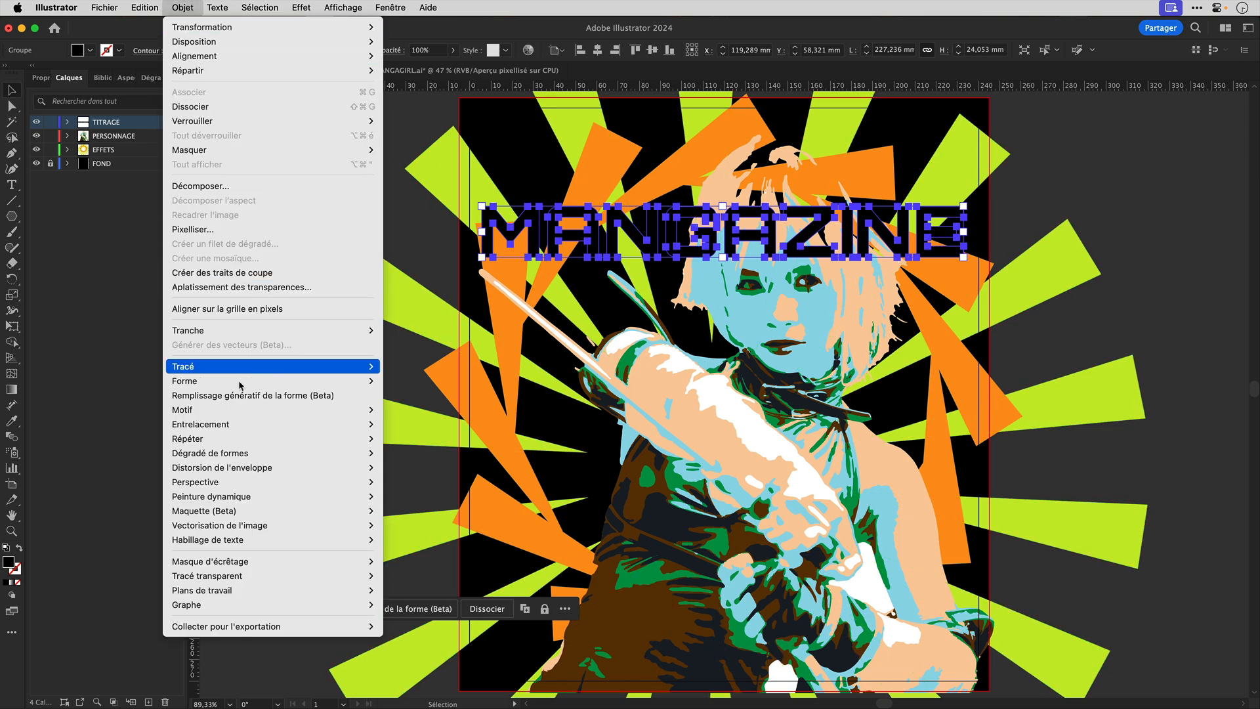
mouse_move(234, 470)
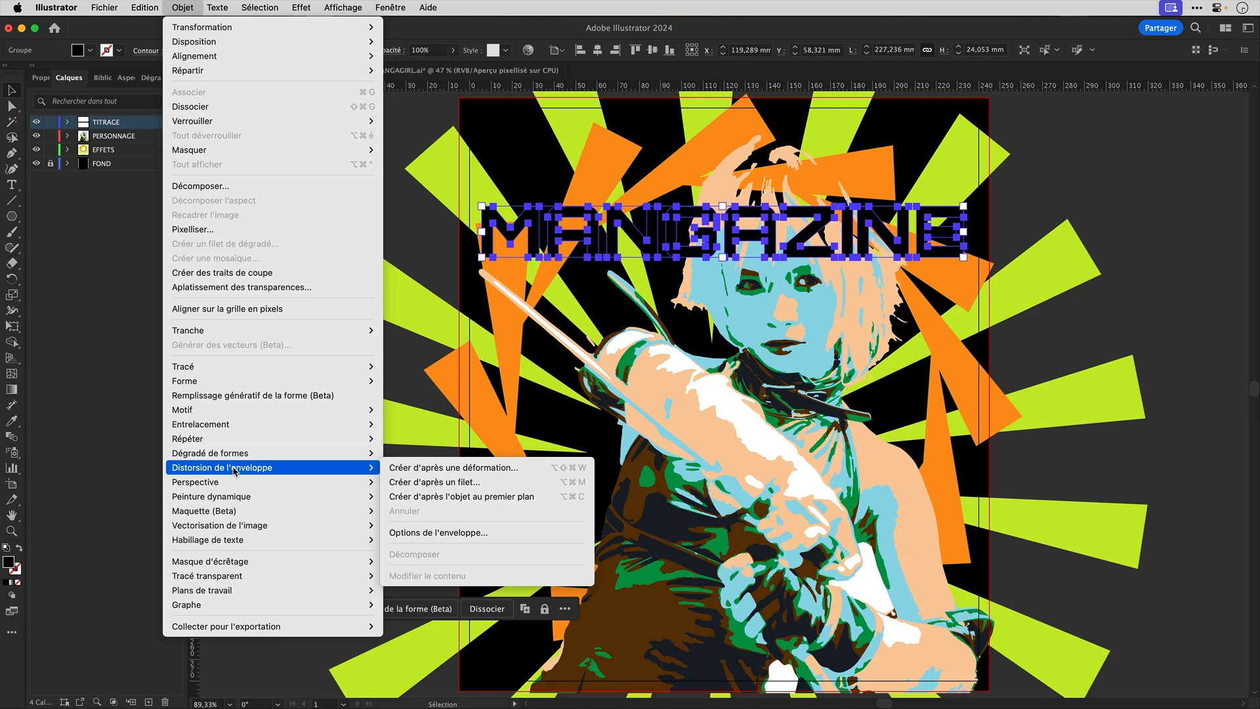
left_click(414, 468)
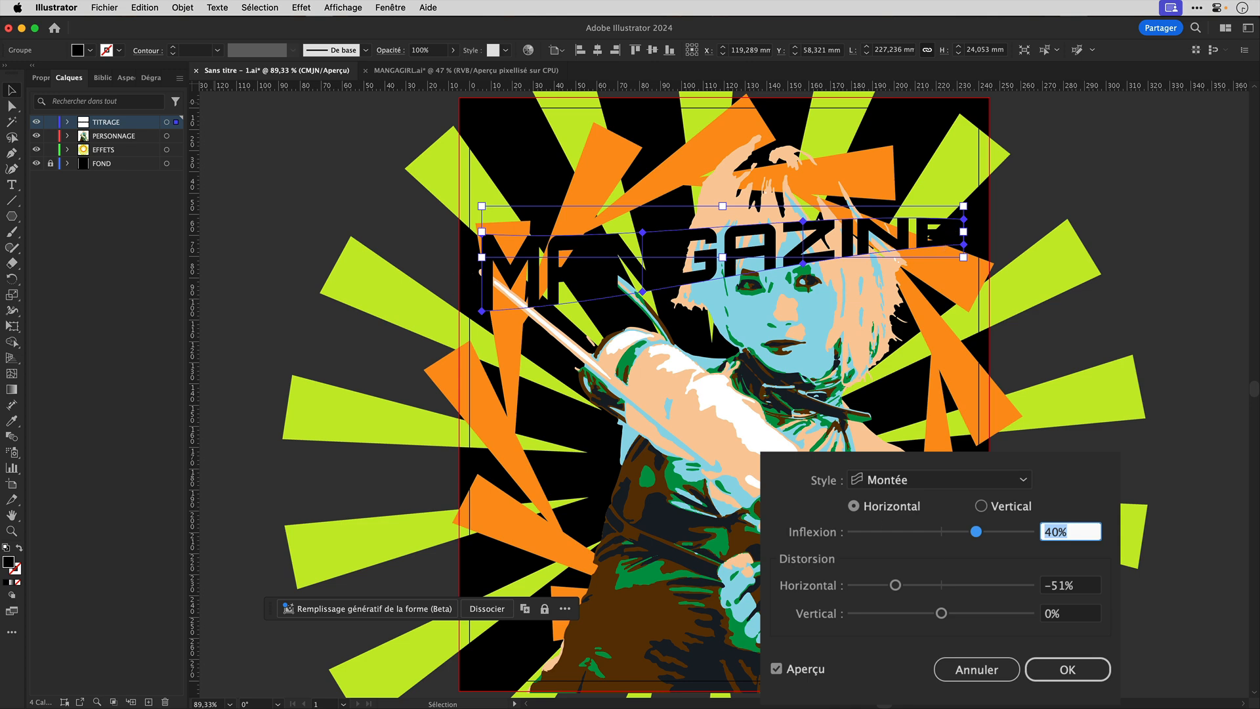
key("Return")
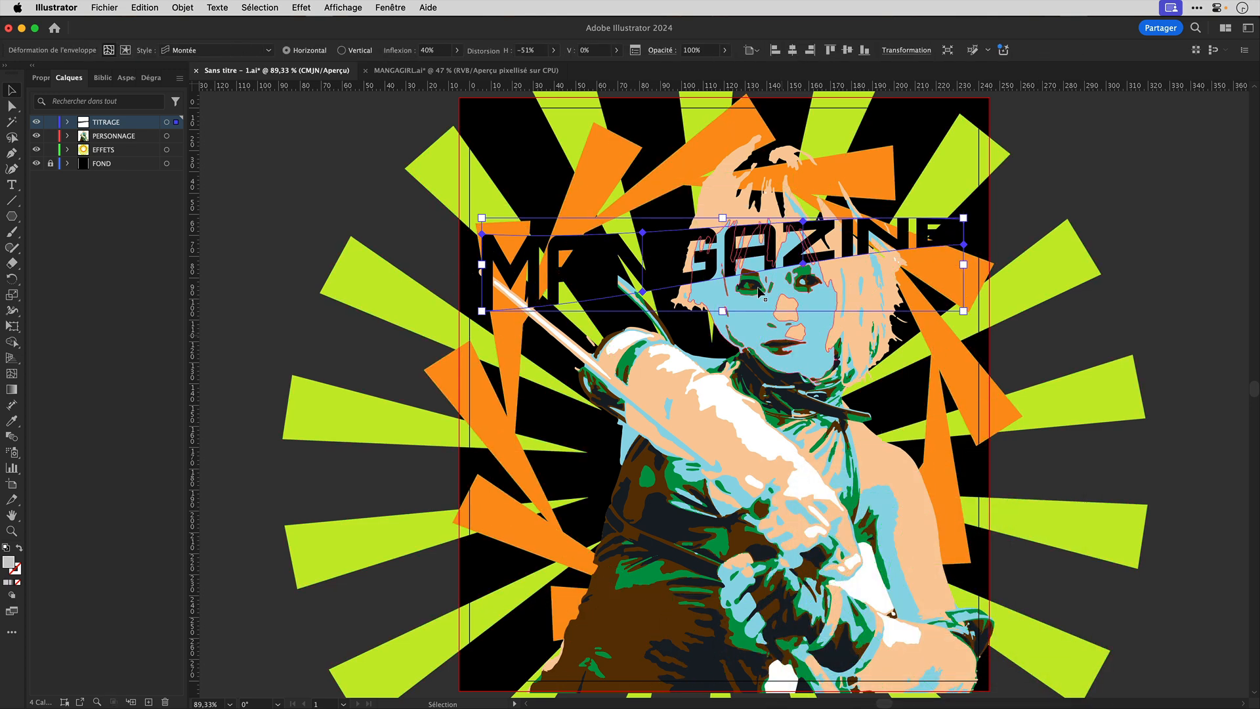
Stretch the warped title to about 80 mm high, nudge it upward above the face, and expand its object and fill
left_click_drag(722, 218, 720, 143)
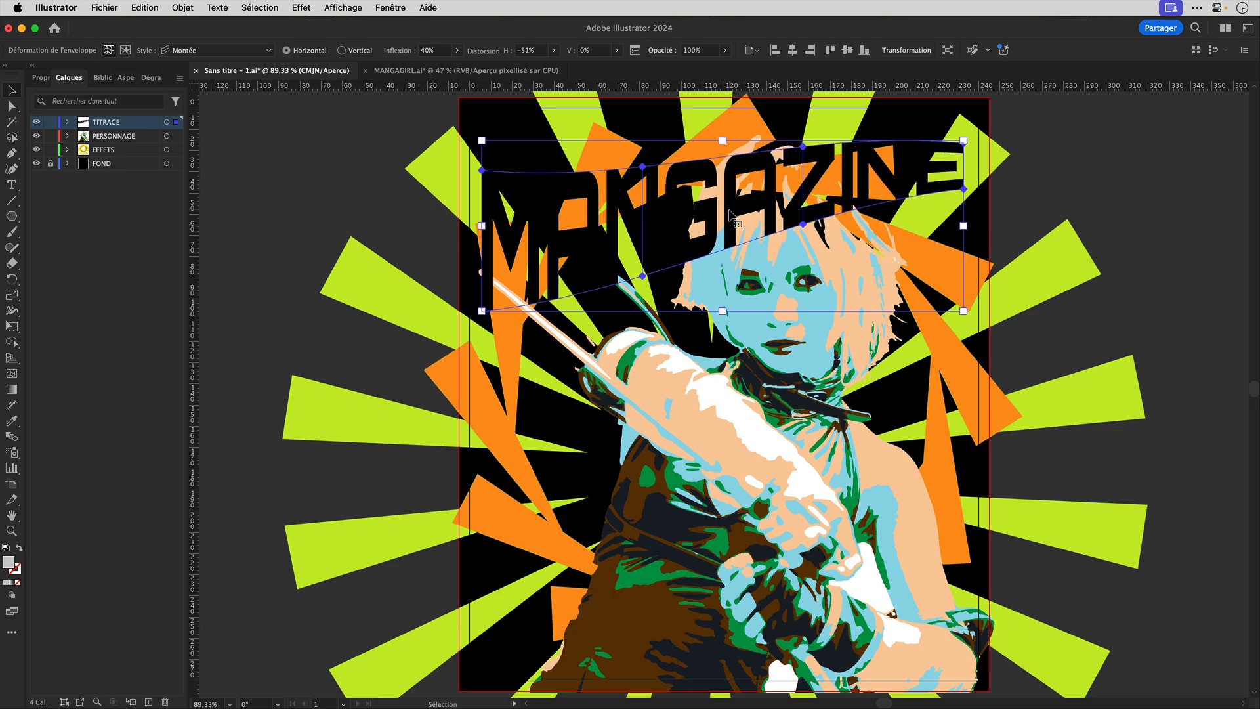
left_click_drag(732, 209, 730, 205)
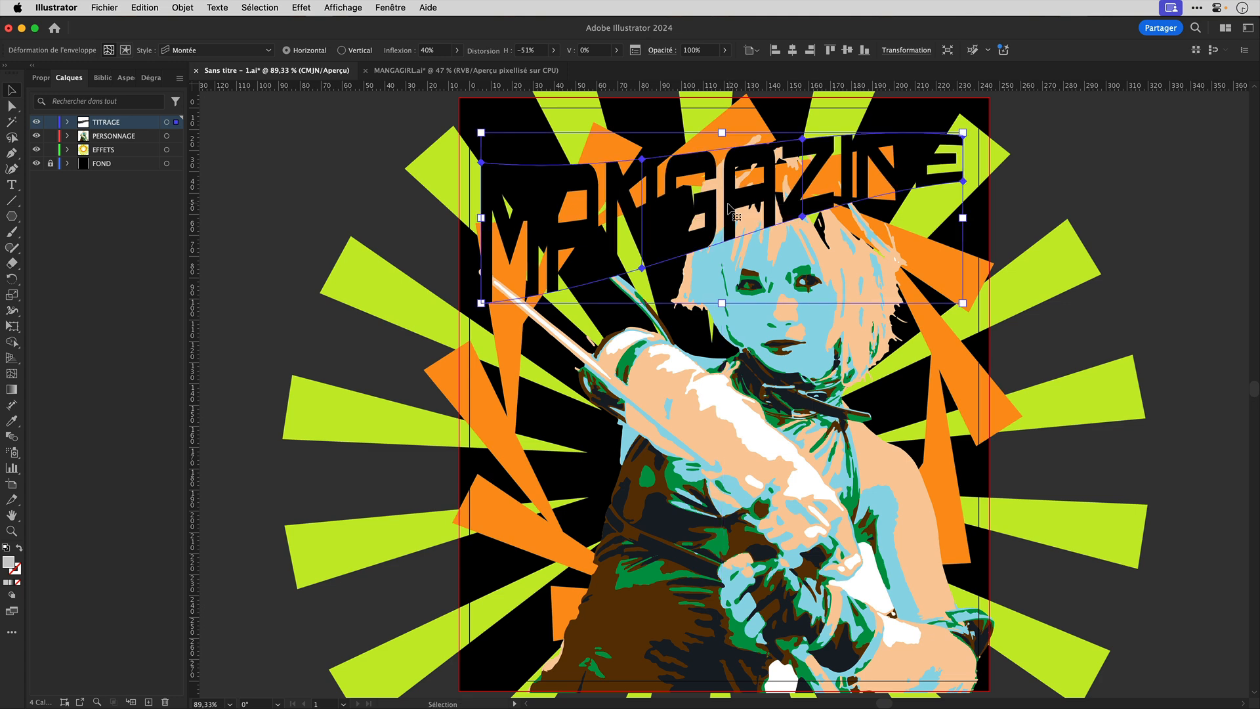
left_click(183, 7)
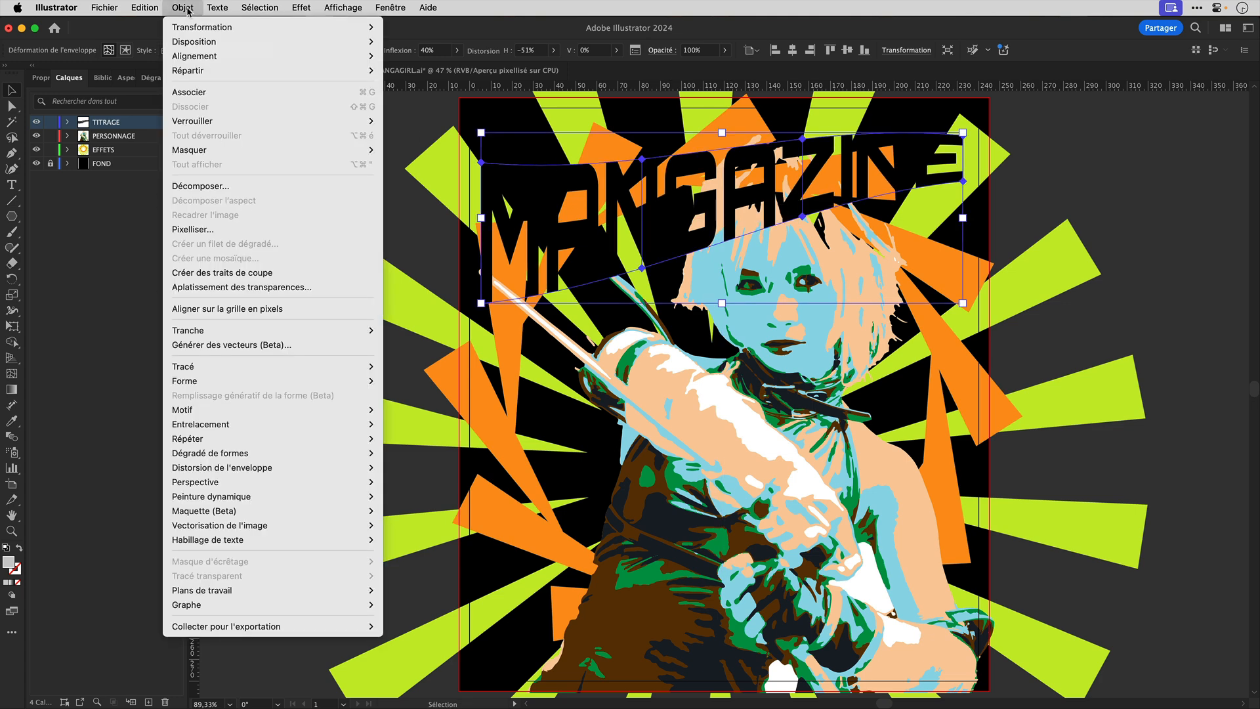
left_click(201, 186)
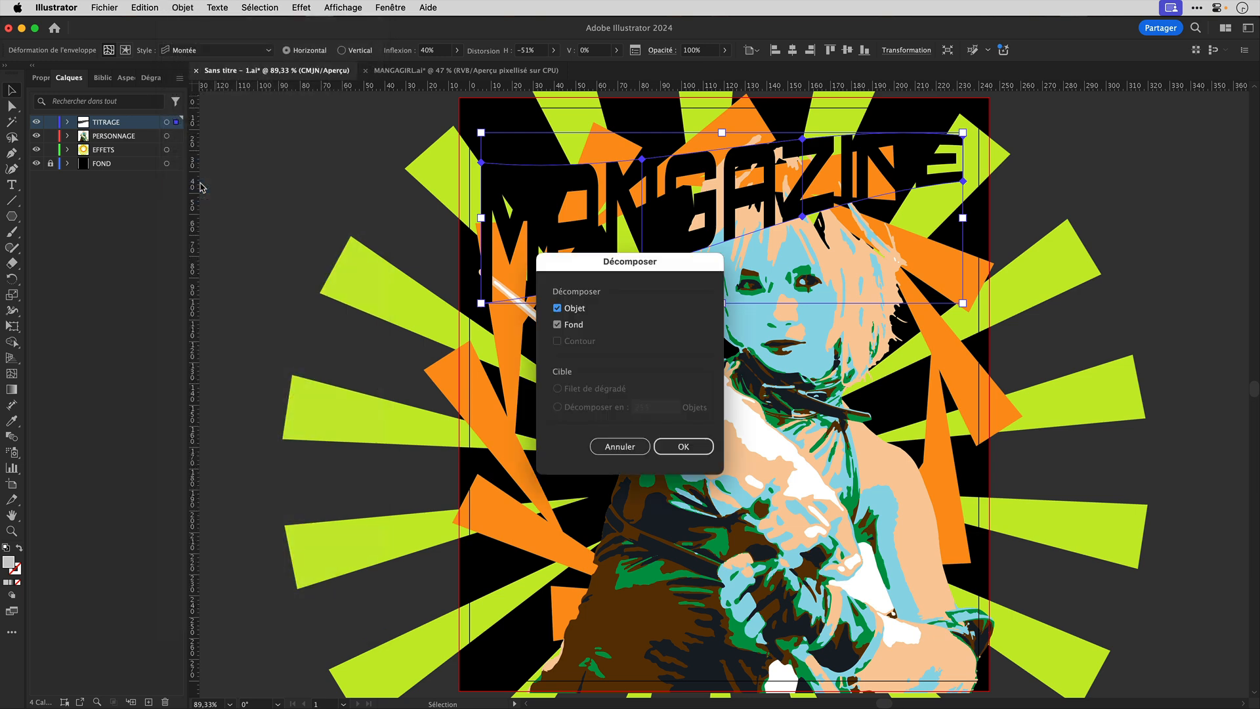
left_click(689, 452)
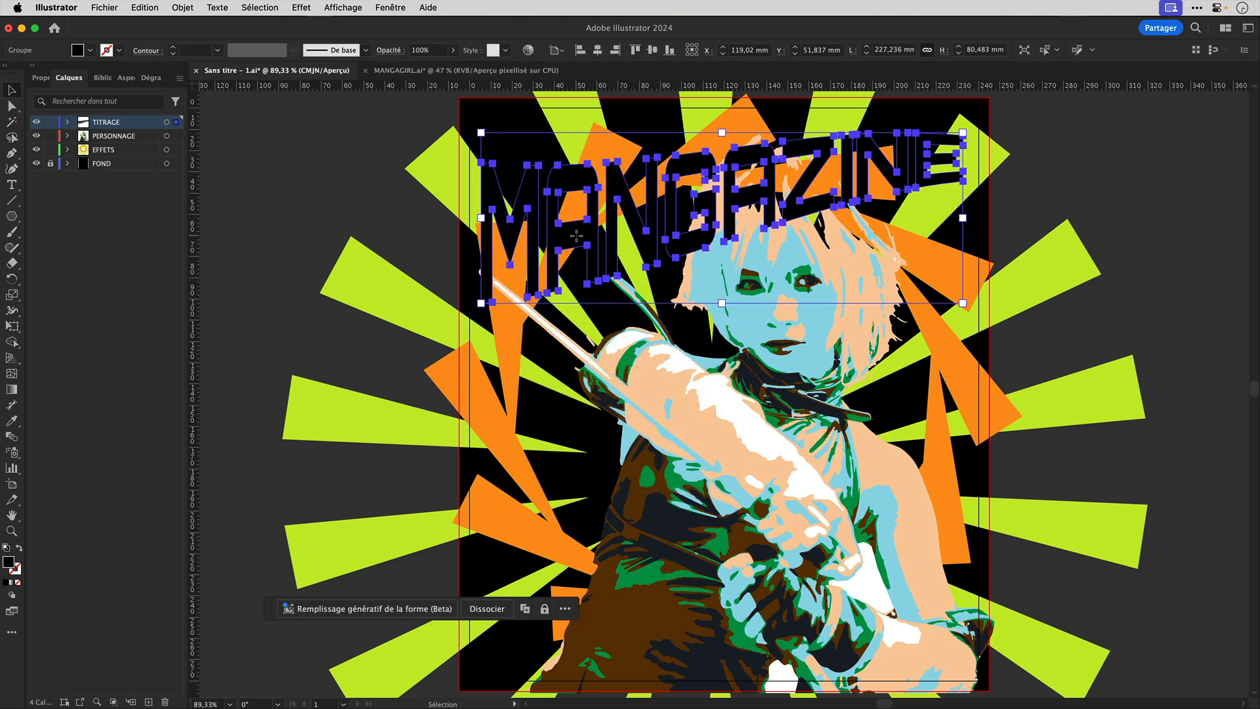
Duplicate the expanded title with one slightly offset copy in place and another set aside over the page's lower left edge
left_click_drag(575, 237, 326, 535)
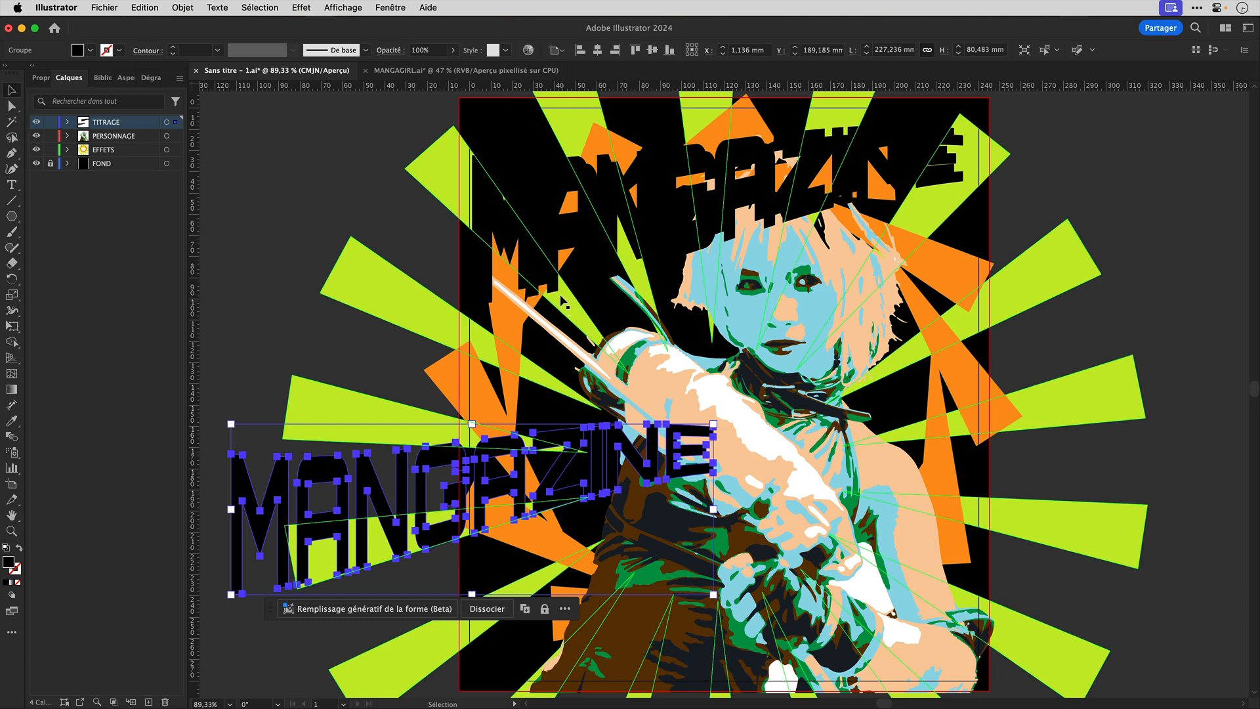
scroll(561, 298, "left", 1)
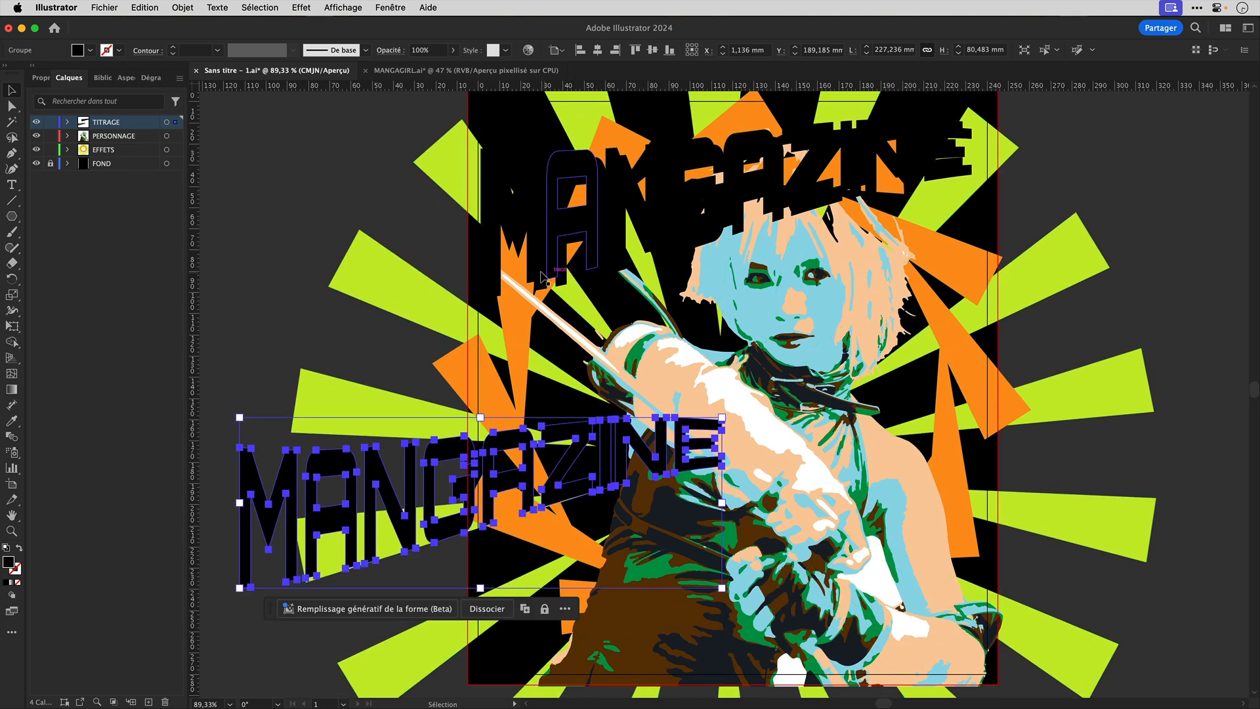
Blend the two overlapping title copies using 50 specified steps and page-aligned orientation
left_click(542, 276)
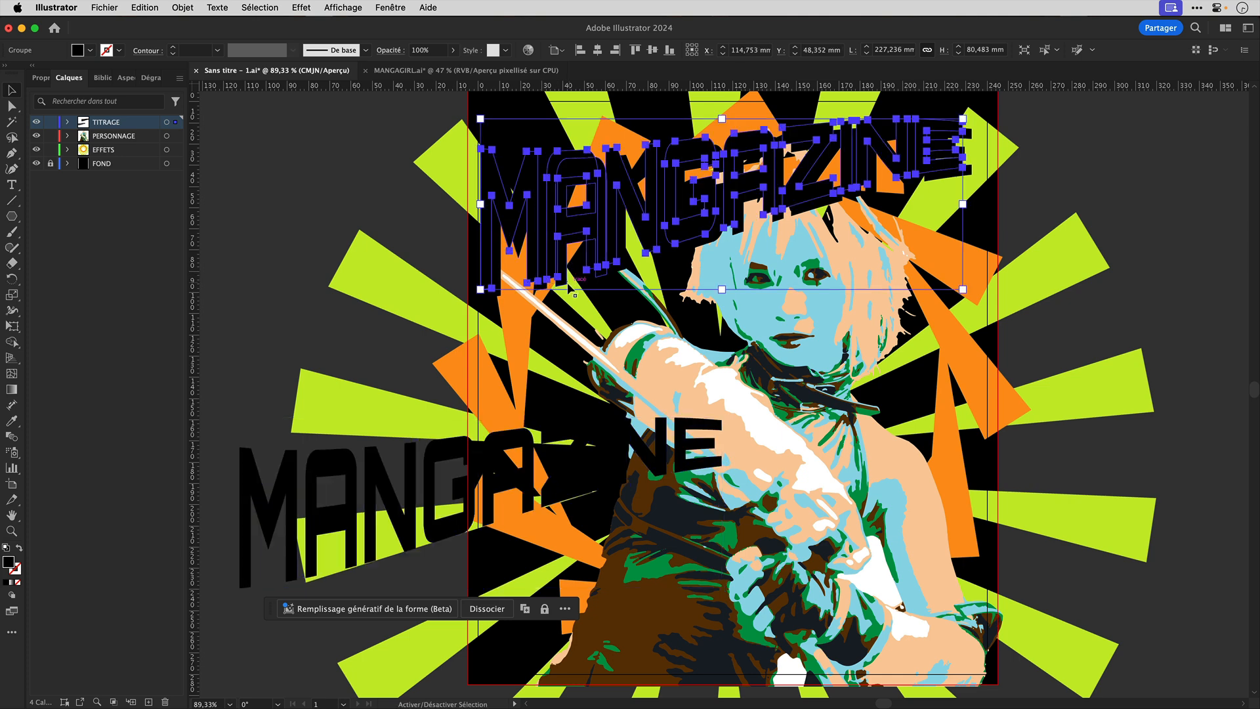
left_click(563, 286, "shift")
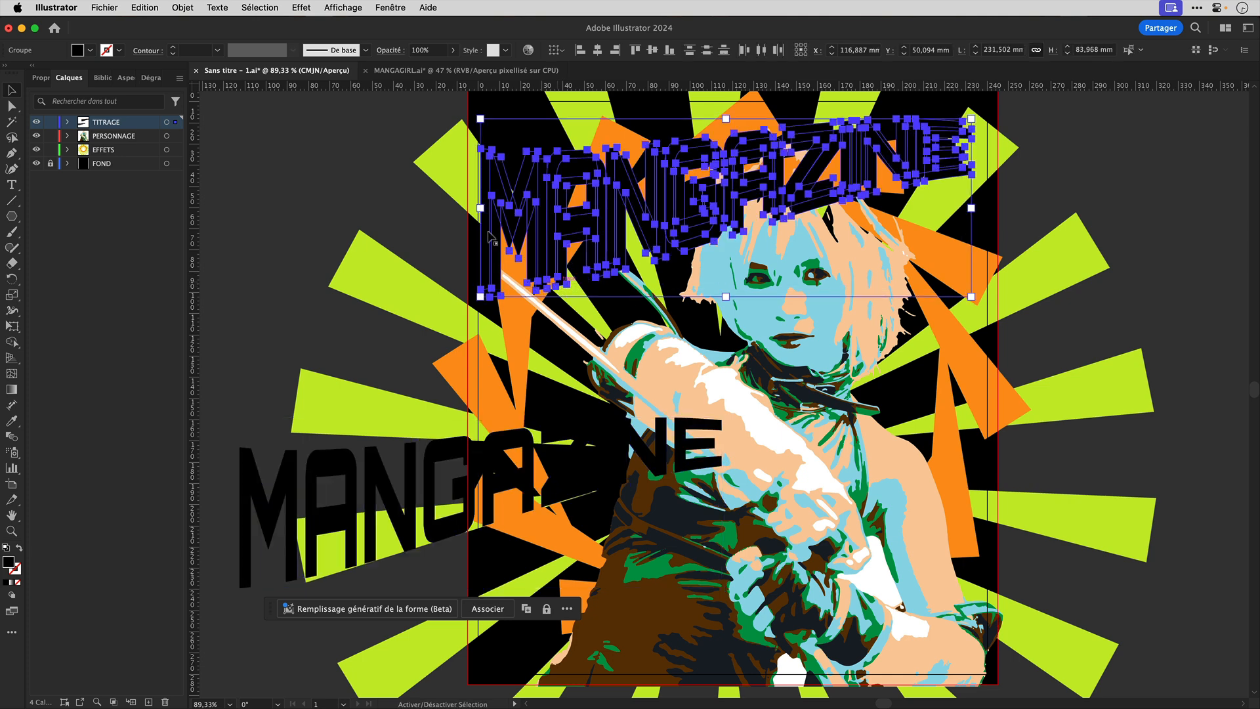
left_click(178, 7)
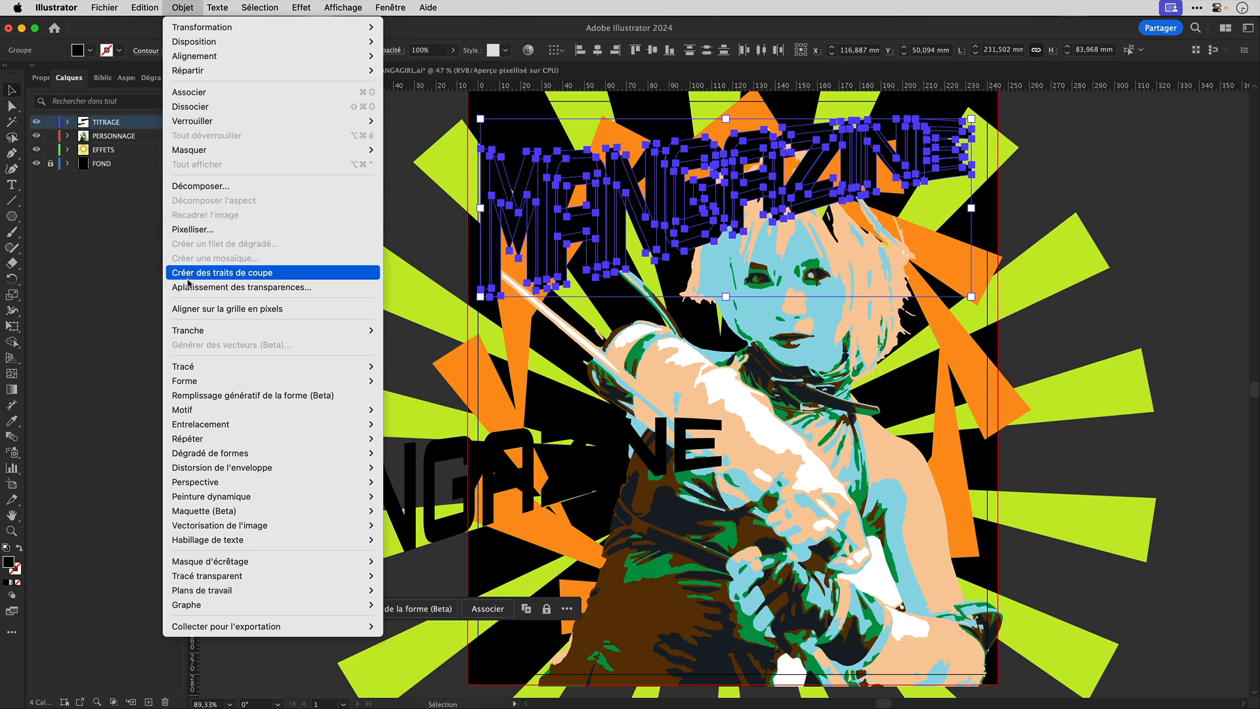
mouse_move(244, 453)
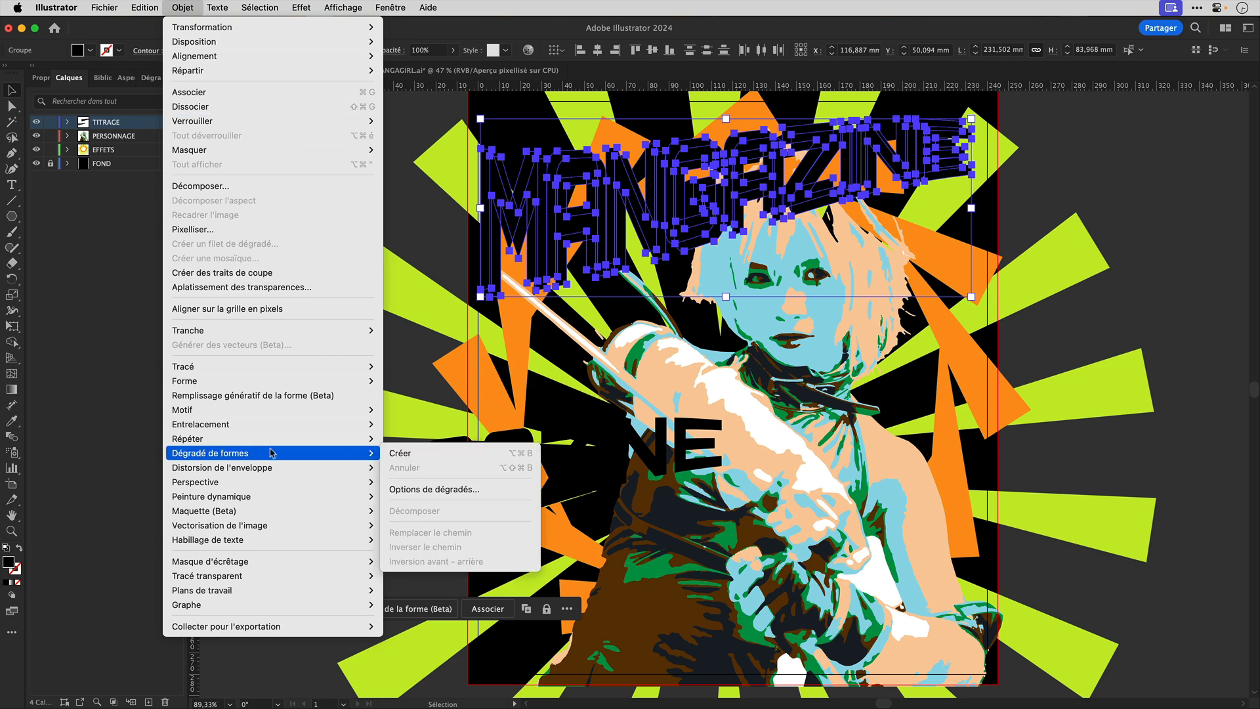
left_click(427, 490)
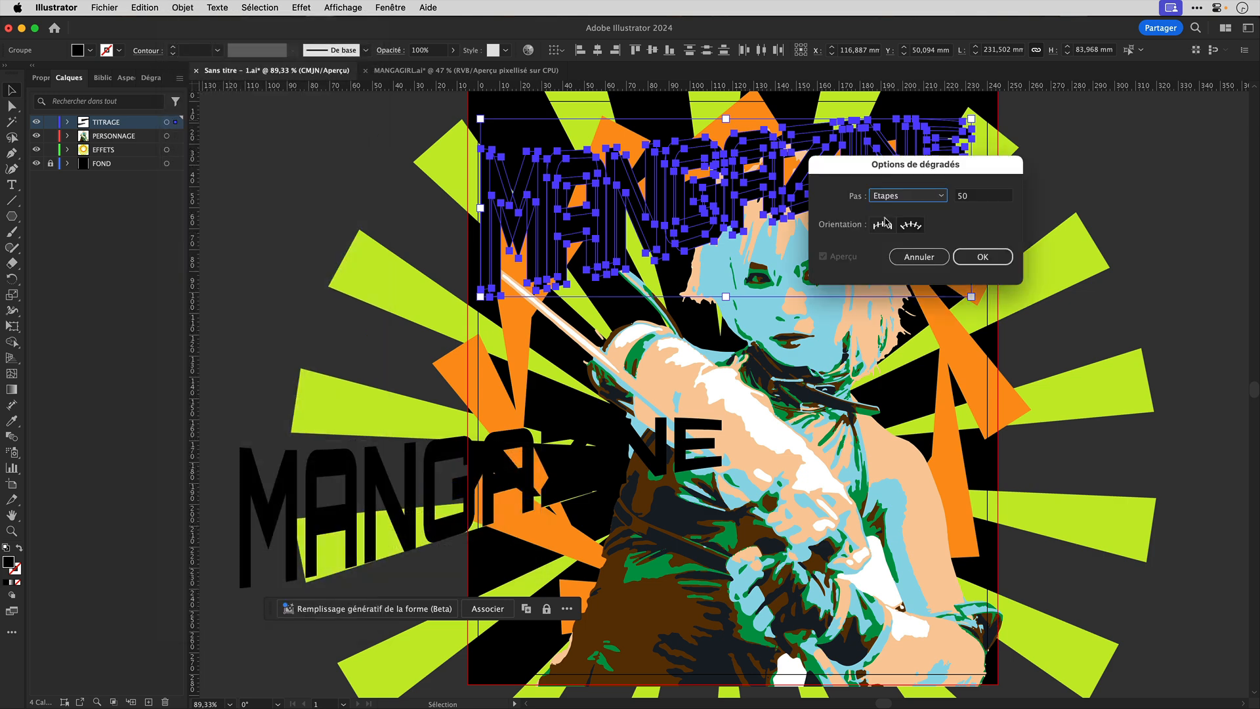
left_click(883, 227)
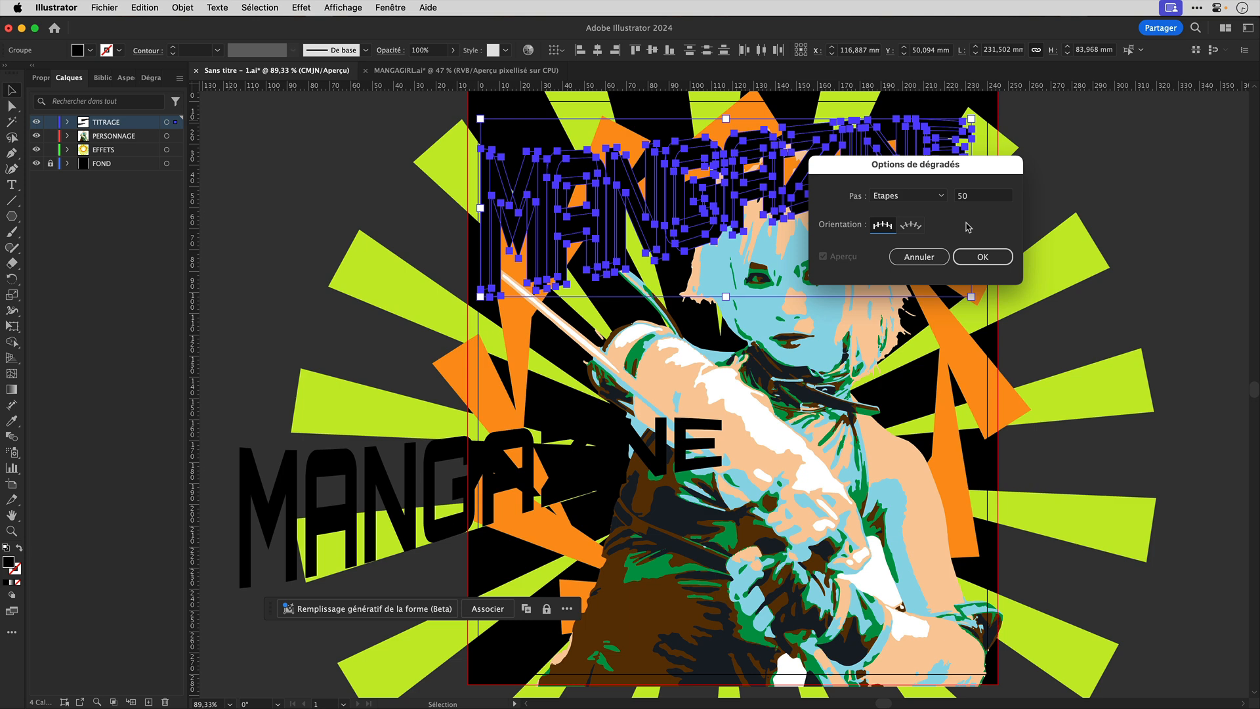
left_click(985, 258)
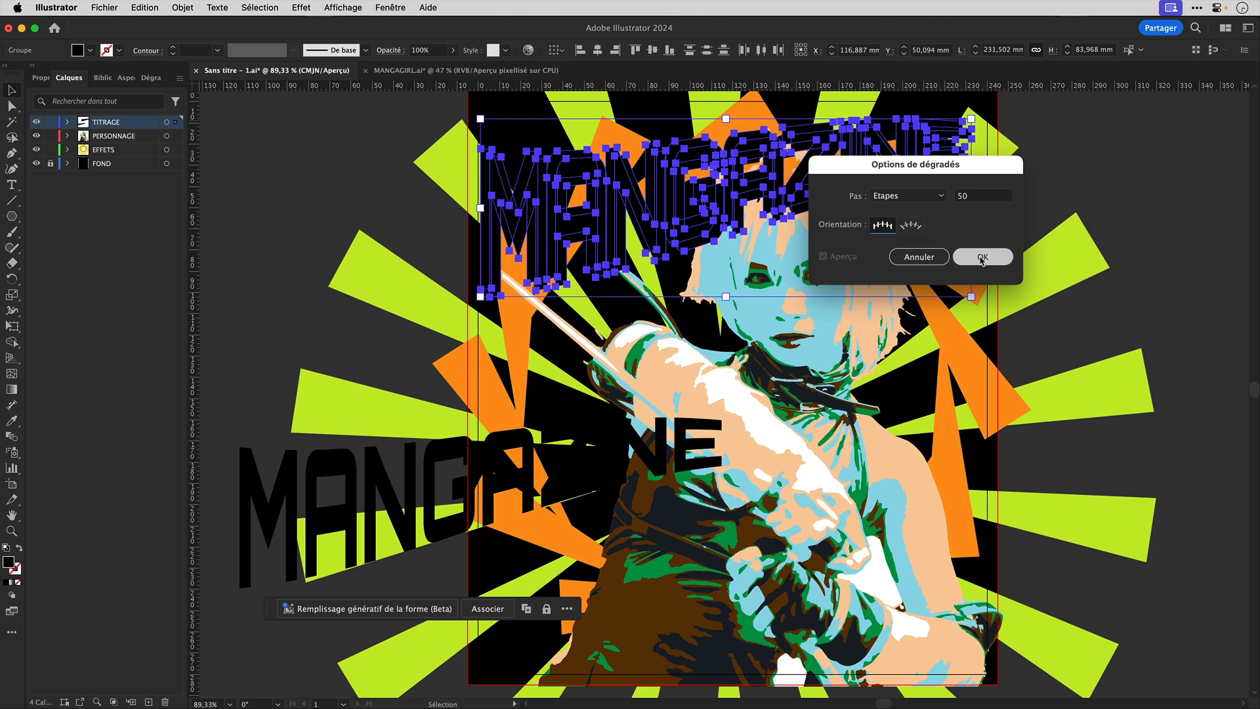
left_click(186, 8)
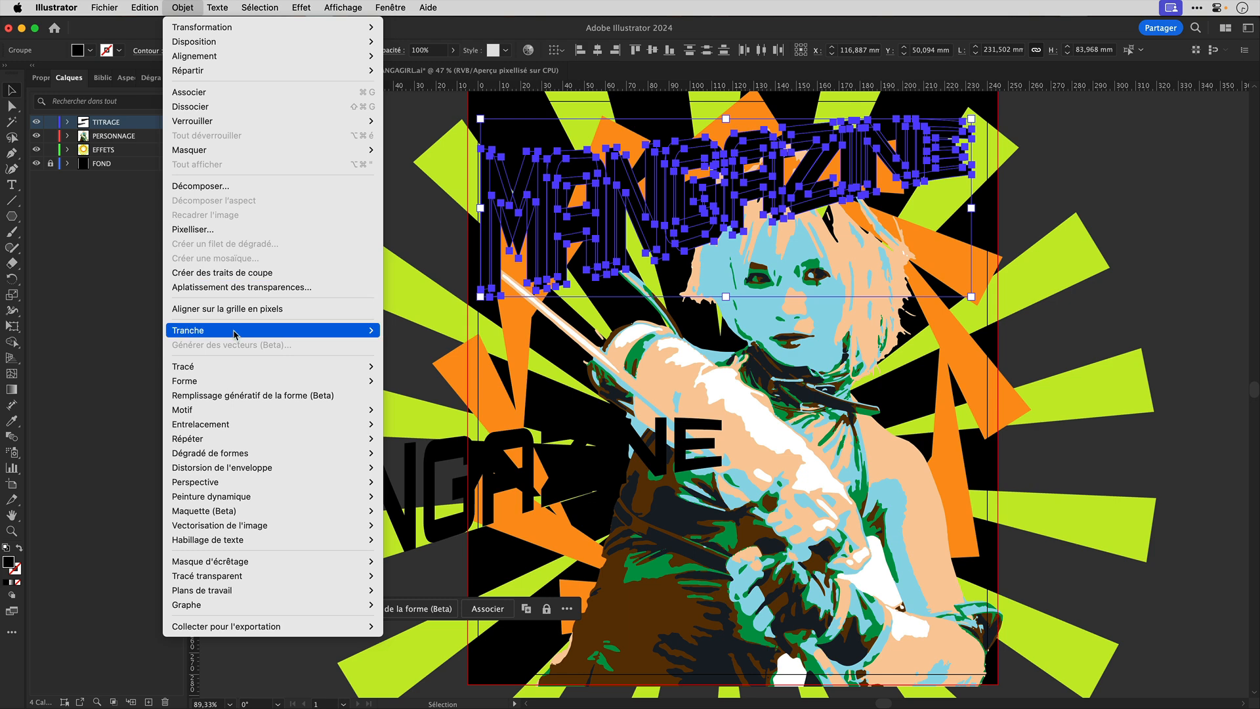
mouse_move(252, 456)
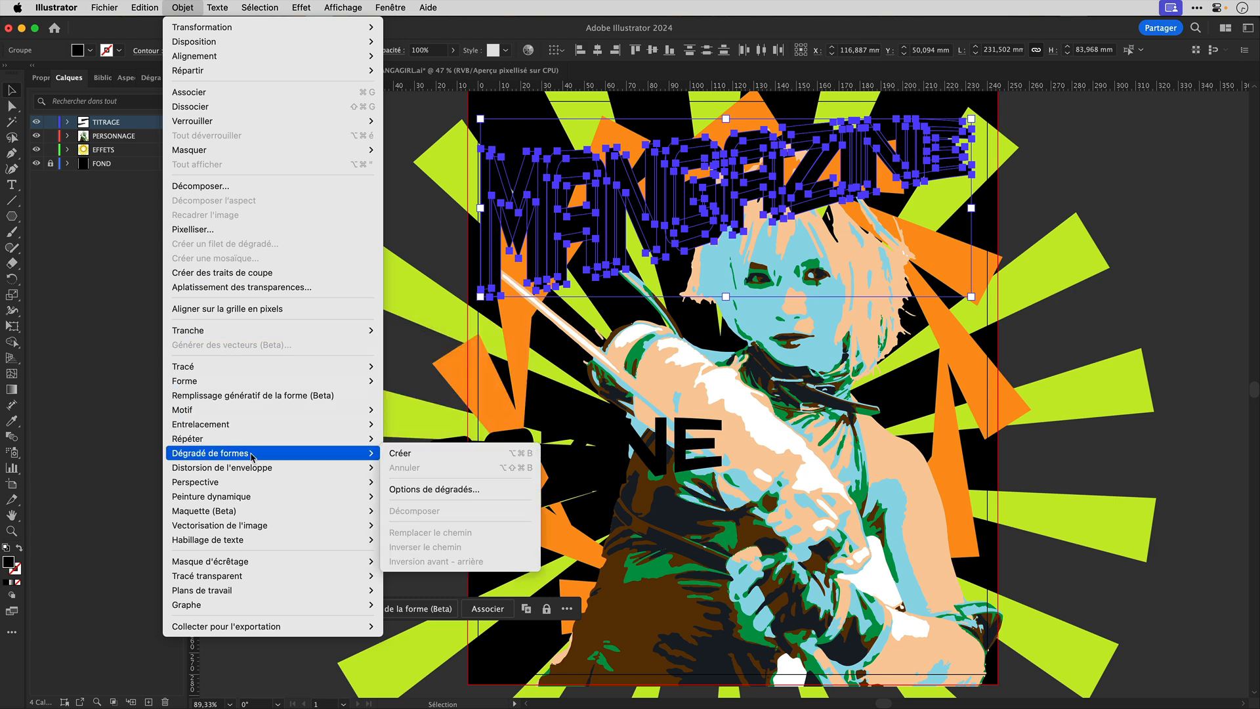
left_click(417, 455)
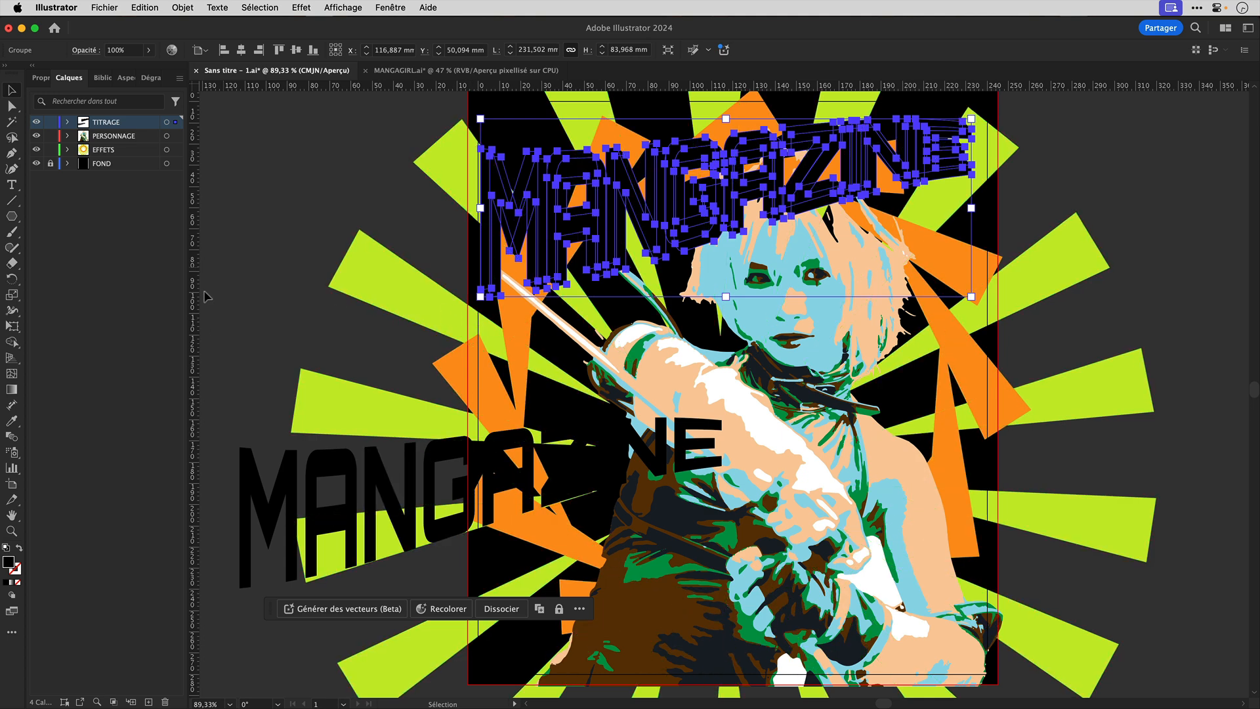
Add a new white fill to the title copy set aside at the lower left
left_click(248, 489)
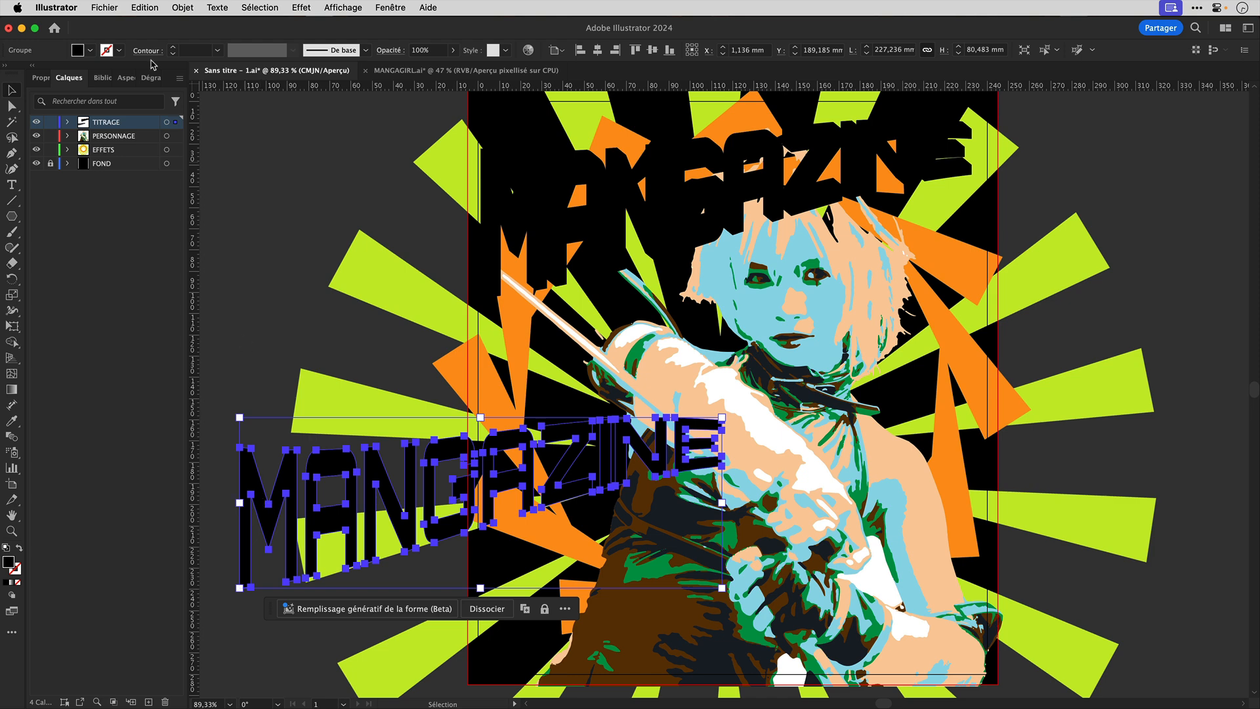
left_click(120, 82)
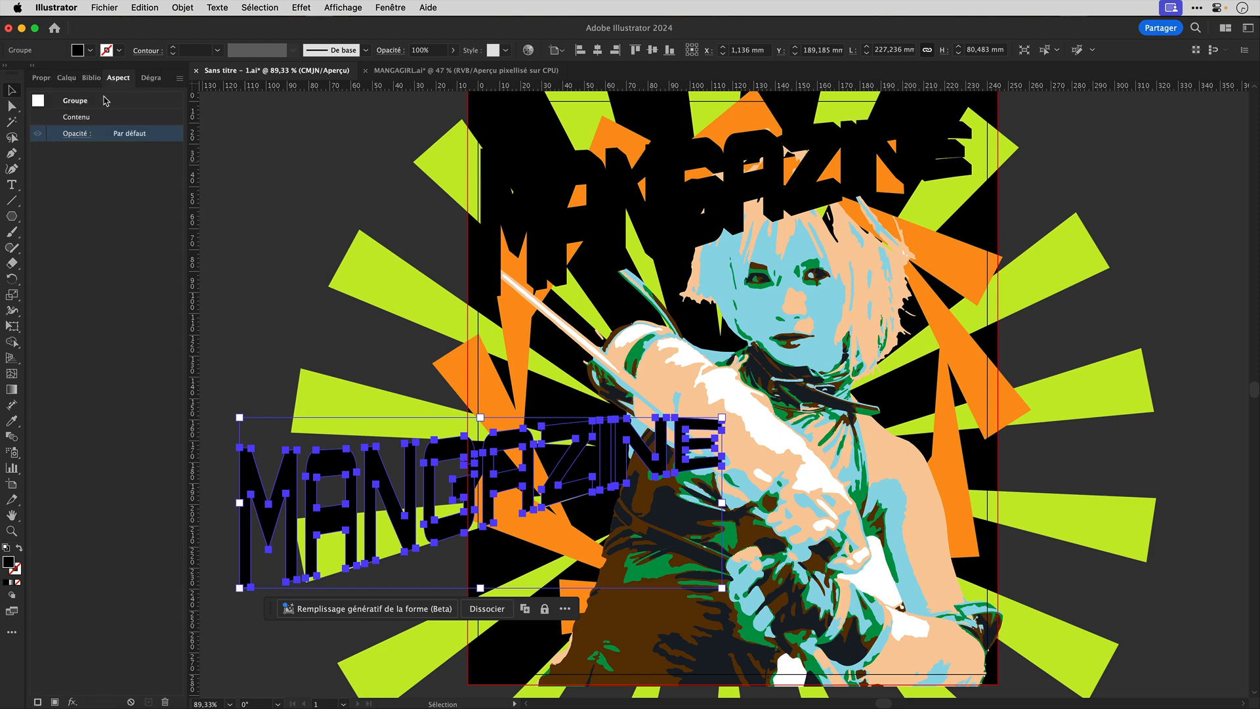
left_click(178, 78)
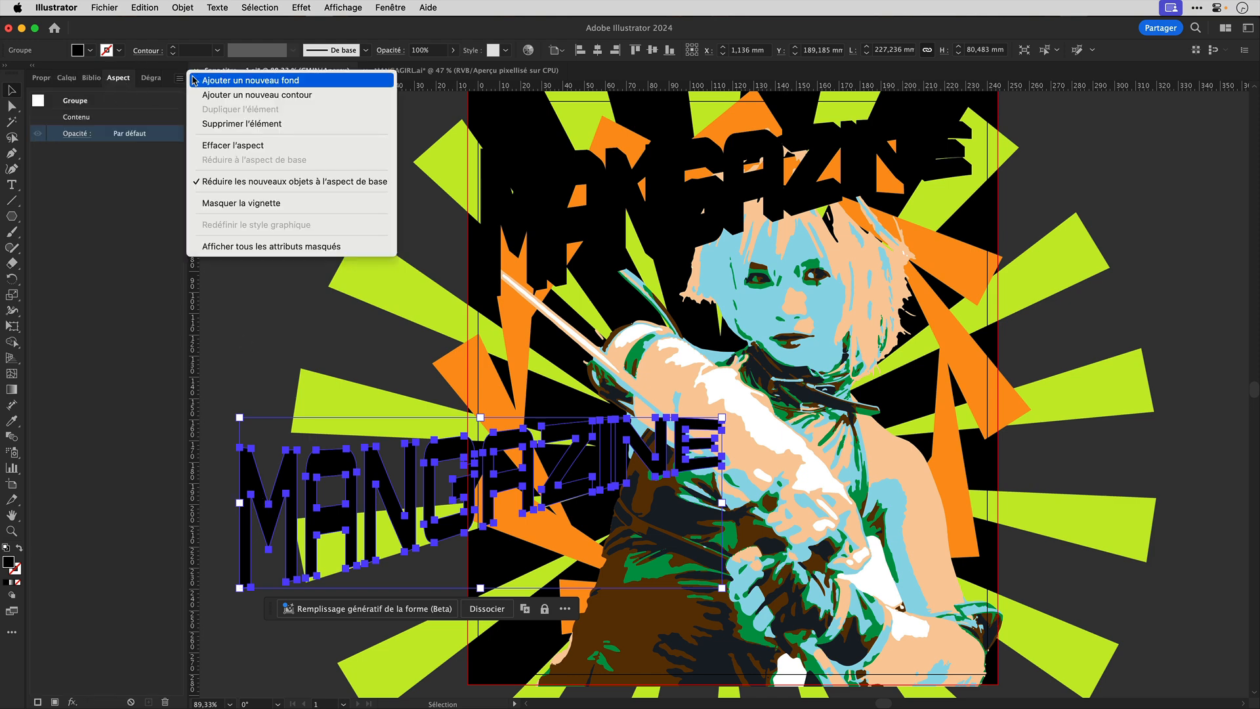
left_click(249, 80)
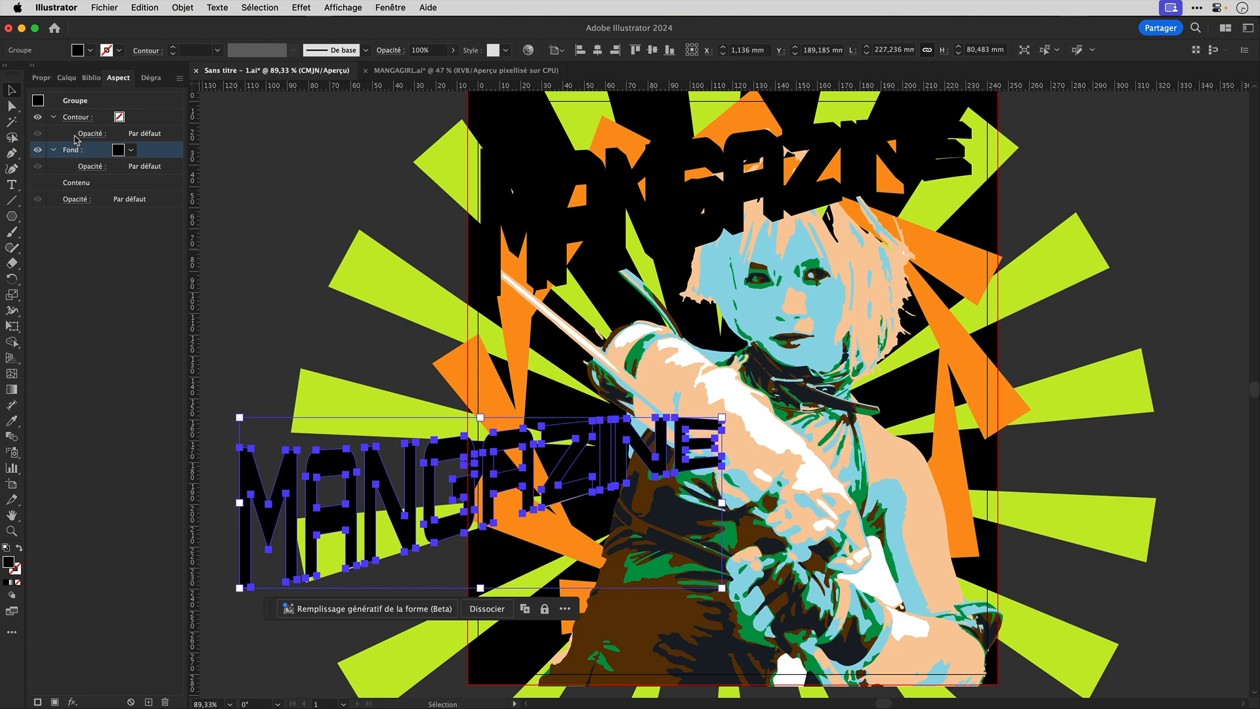
left_click(131, 150)
left_click(27, 198)
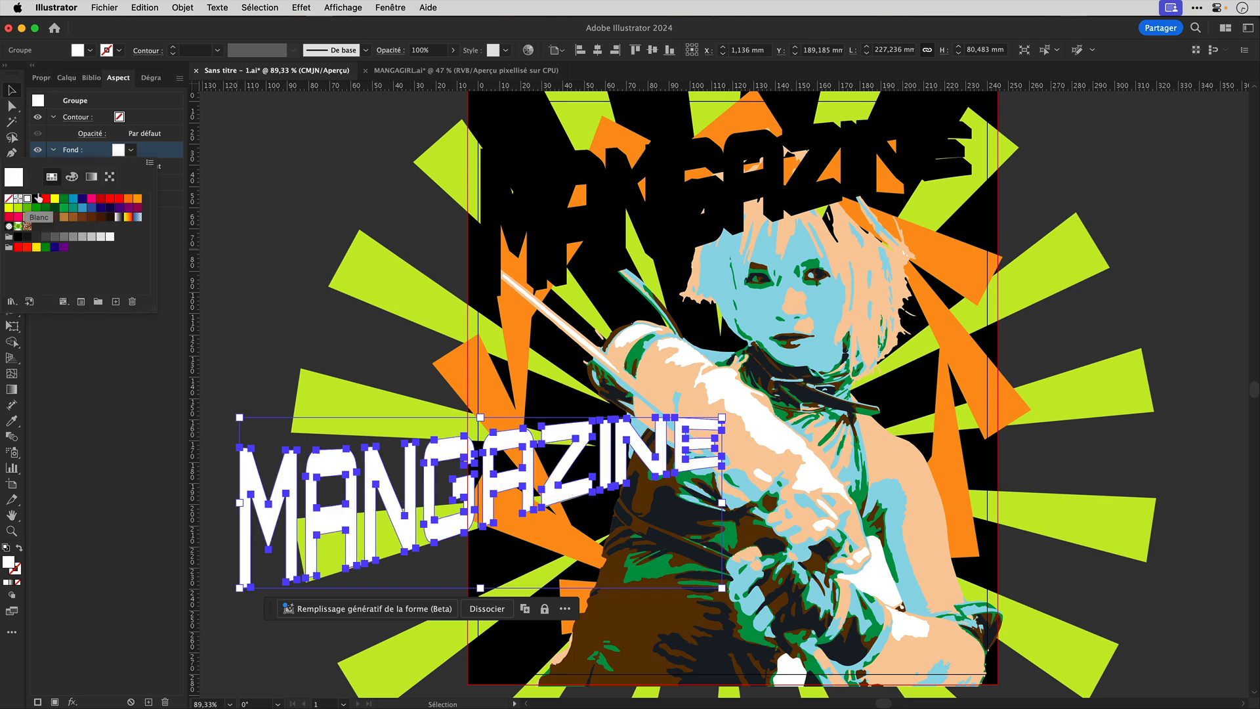
Add a 5 px black stroke to the white title and place it over the black blended title
left_click(182, 80)
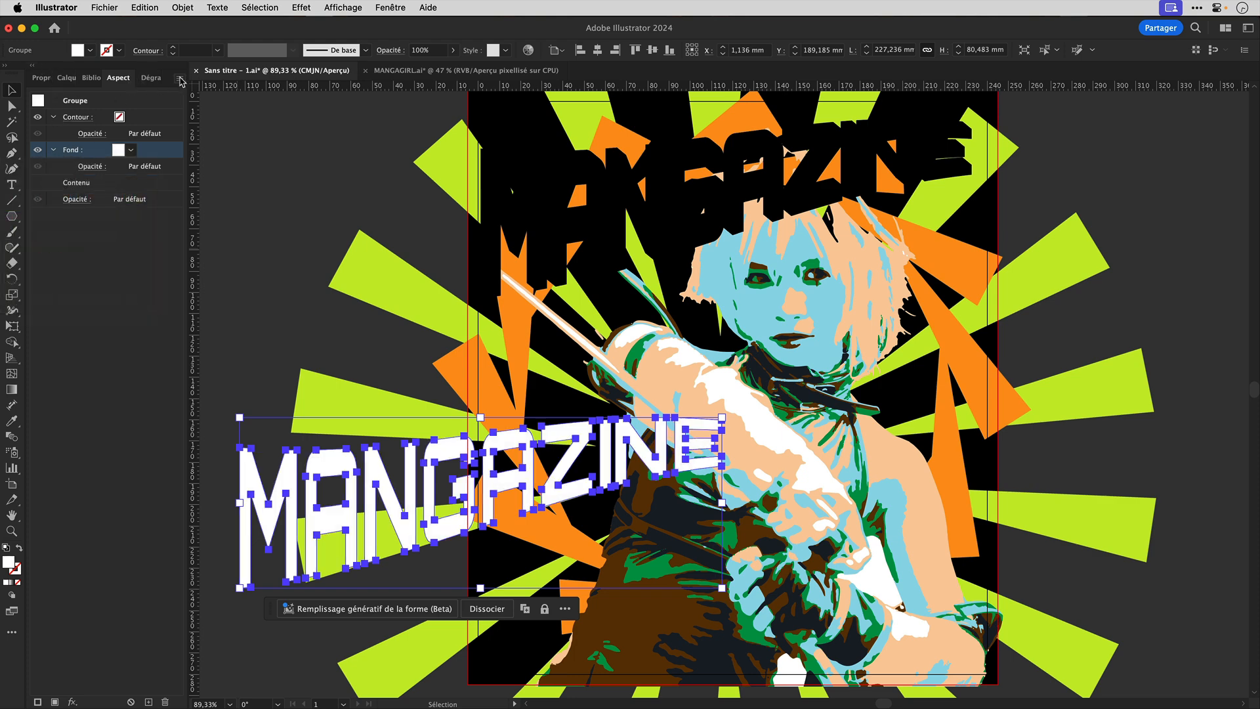
key("super+alt+/")
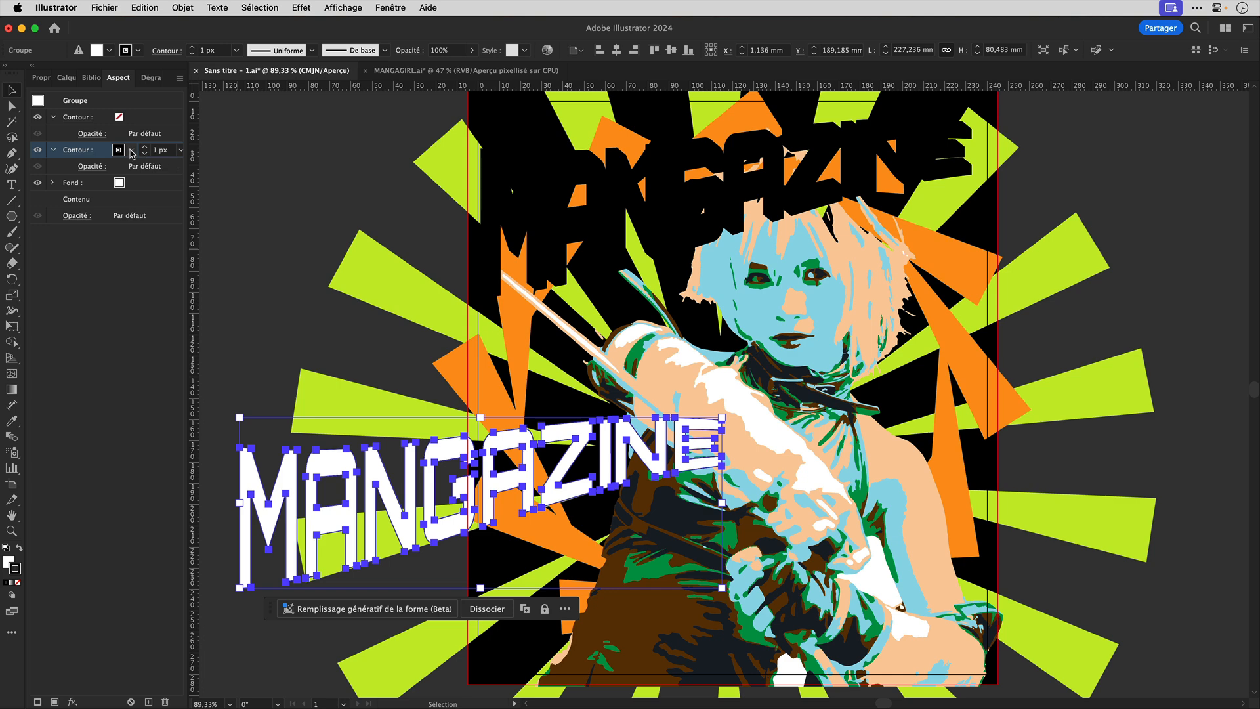
left_click(144, 147)
left_click(145, 147)
left_click(144, 147)
left_click(144, 147)
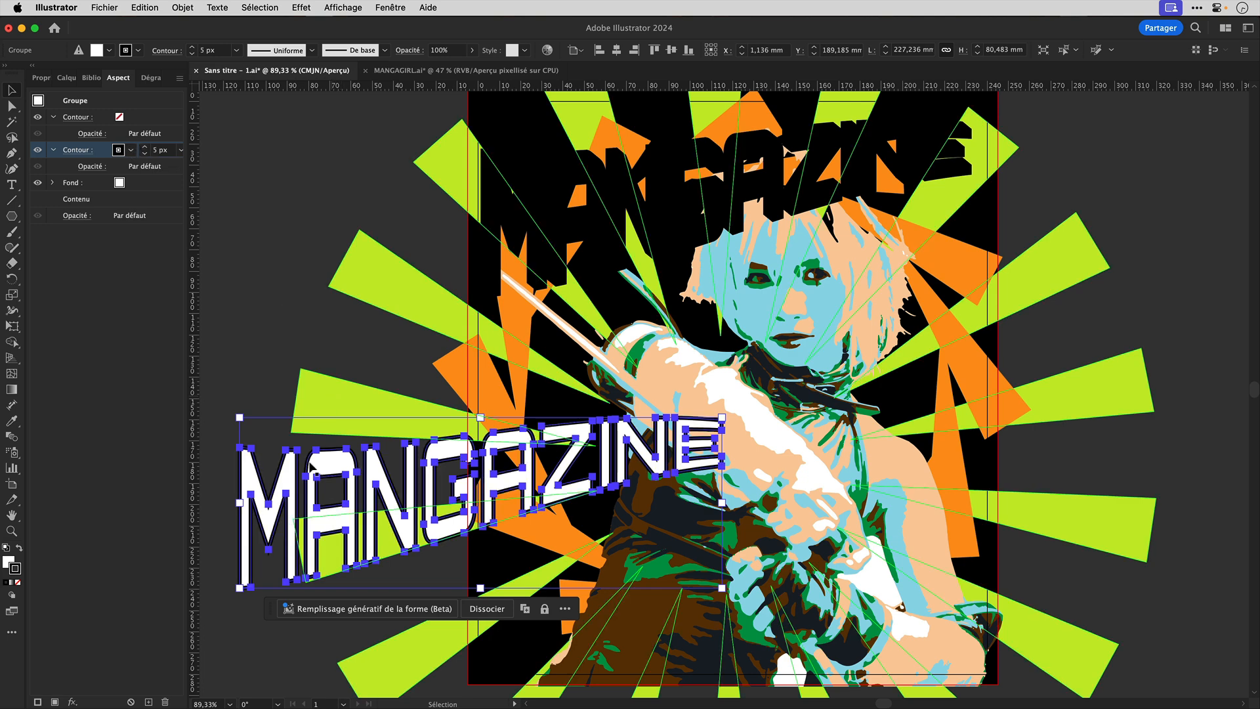
mouse_move(294, 489)
left_mouse_down()
mouse_move(408, 333)
mouse_move(481, 200)
mouse_move(532, 182)
left_mouse_up()
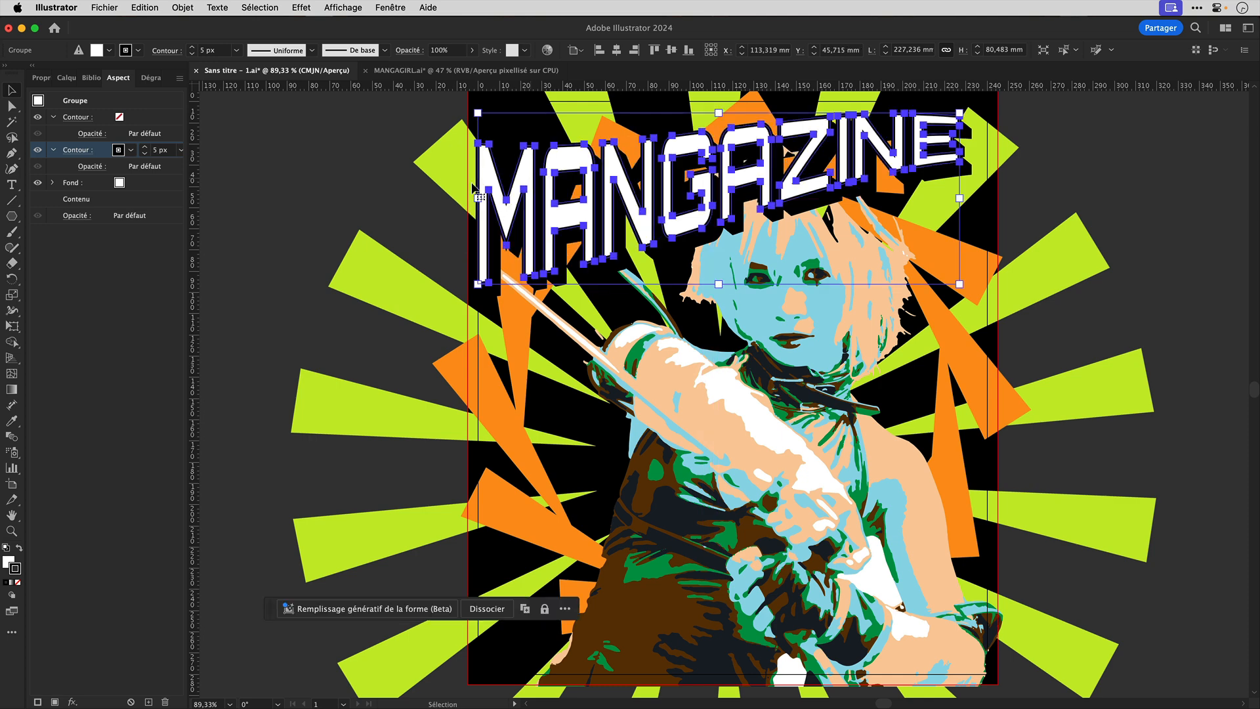
left_click(350, 167)
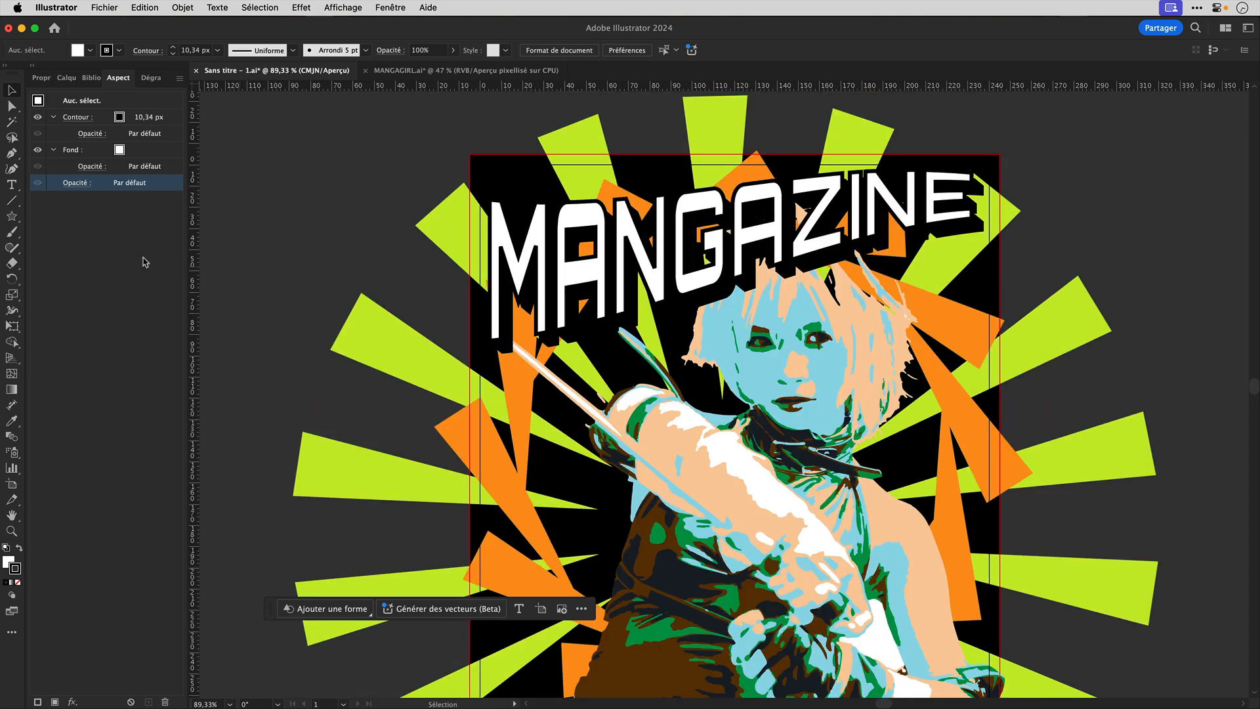
Create a 50-point star about 104 mm wide outside the page, left of the title
left_click(12, 220)
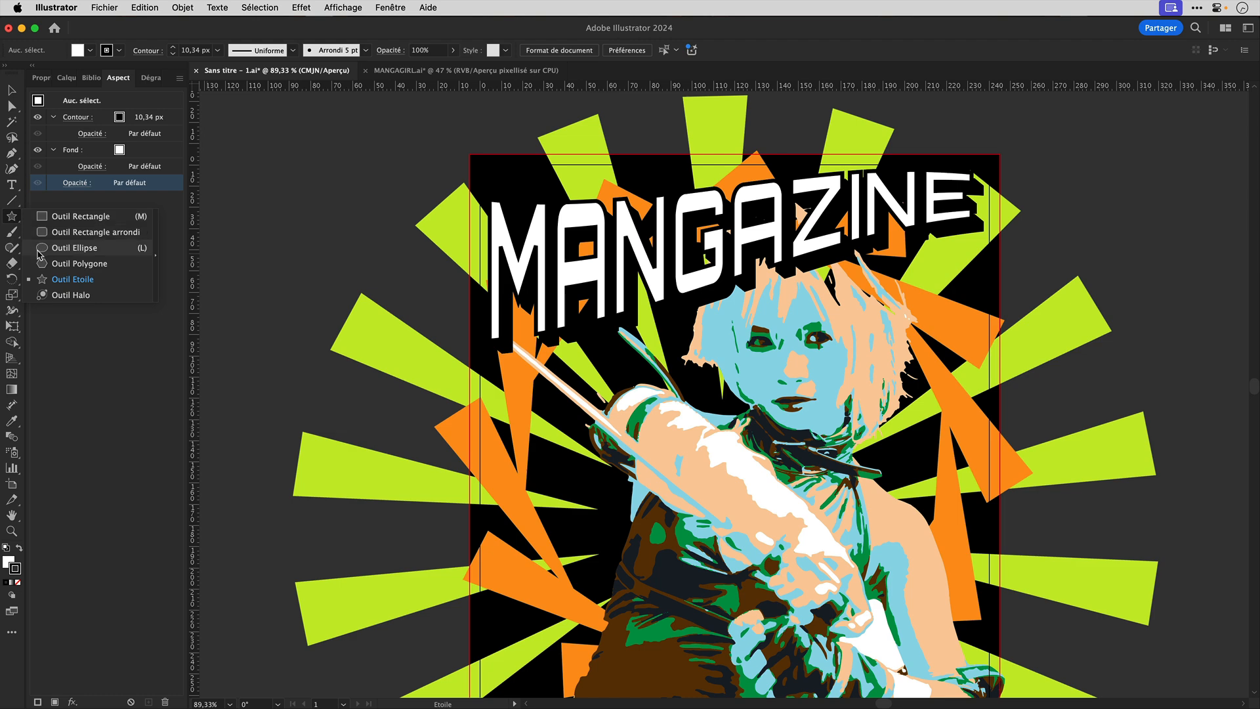
left_click(57, 282)
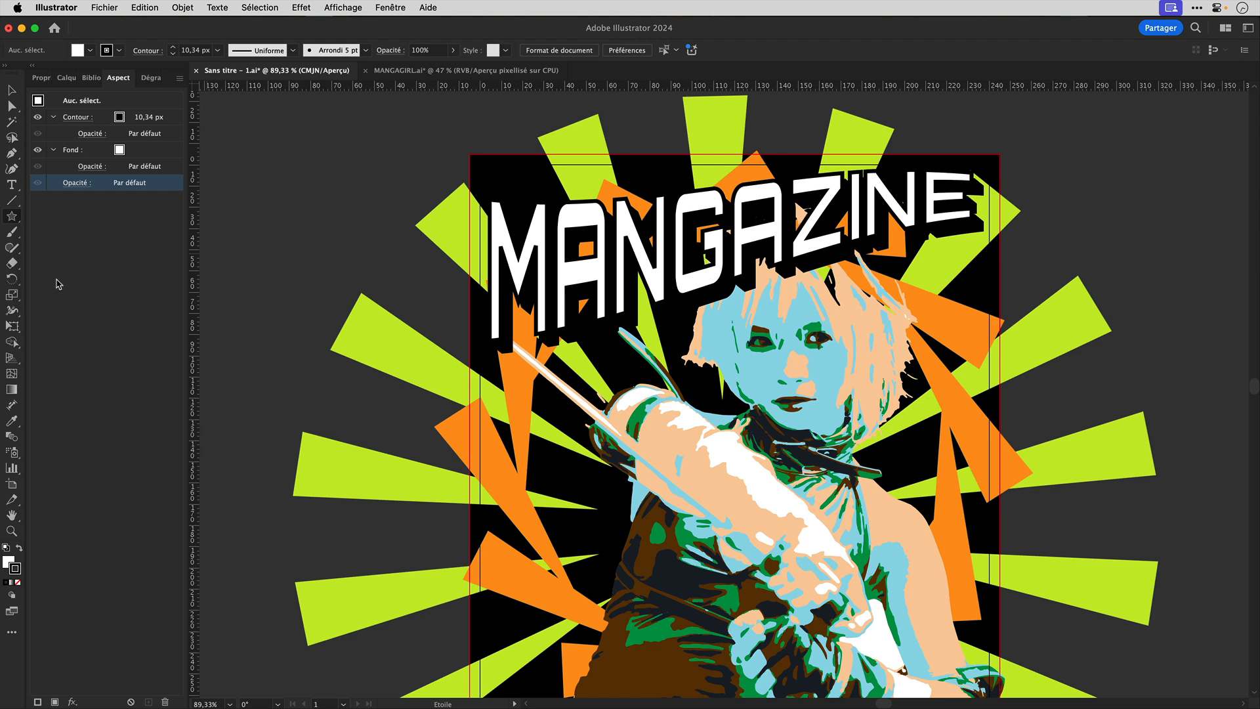
left_click(283, 198)
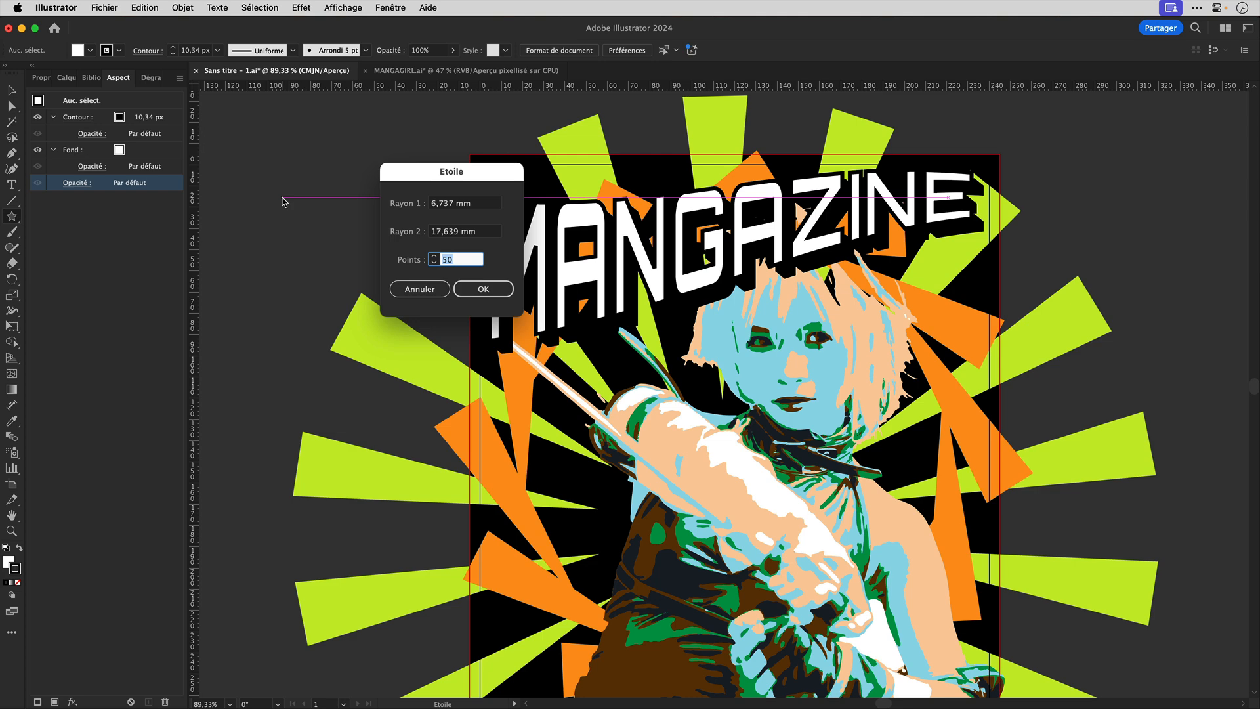
key("Return")
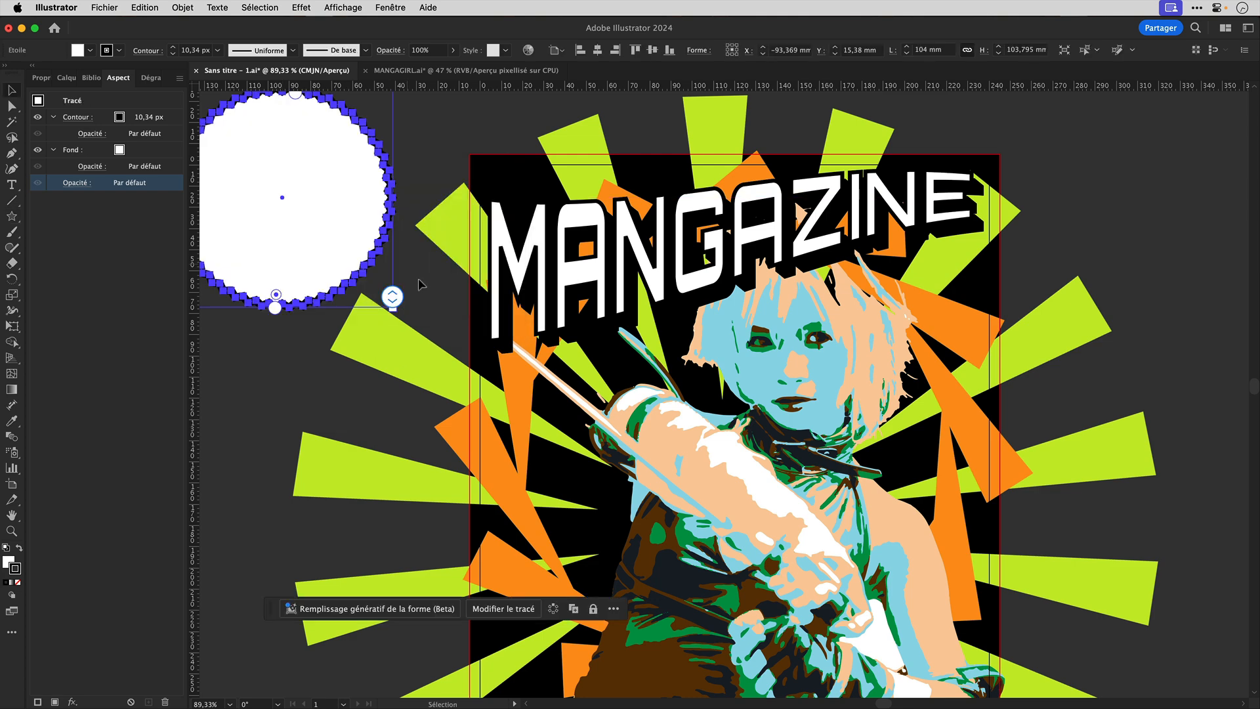
Reduce the star outside the page to 20 points, sharpen its spikes and make it 100 mm wide
mouse_move(392, 288)
left_mouse_down()
mouse_move(393, 252)
mouse_move(385, 306)
mouse_move(391, 250)
mouse_move(390, 283)
left_mouse_up()
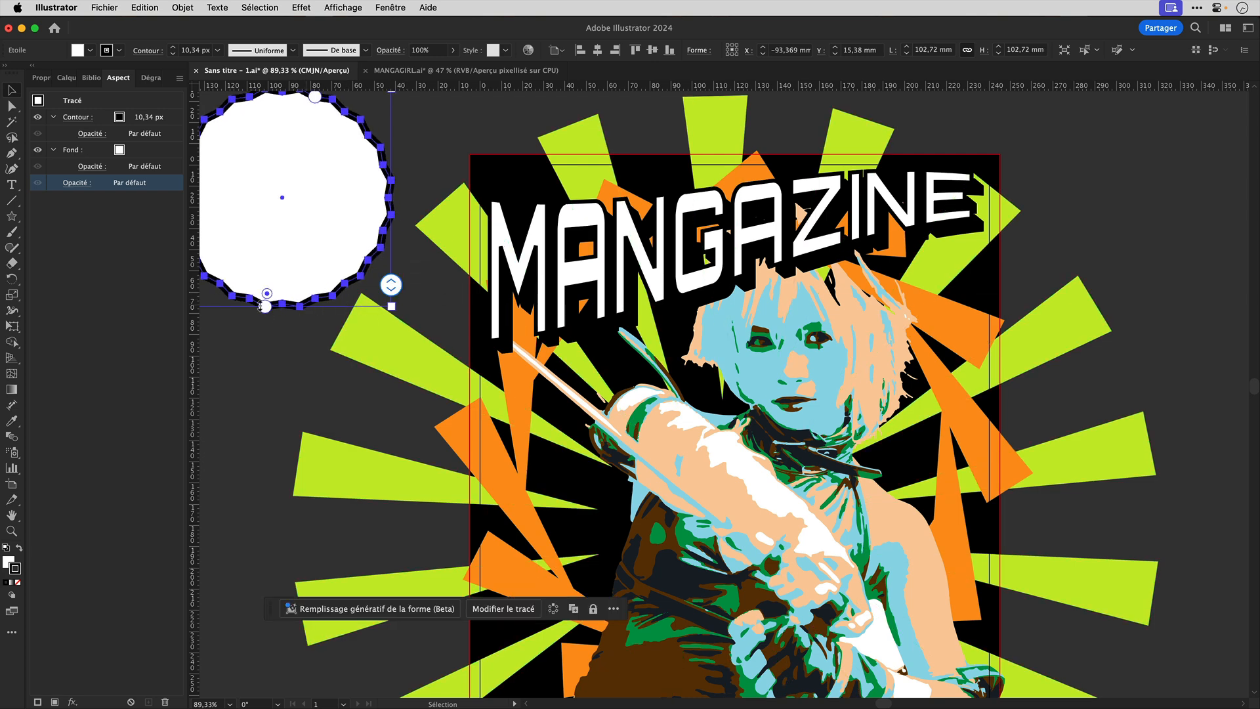
left_click_drag(267, 293, 301, 354)
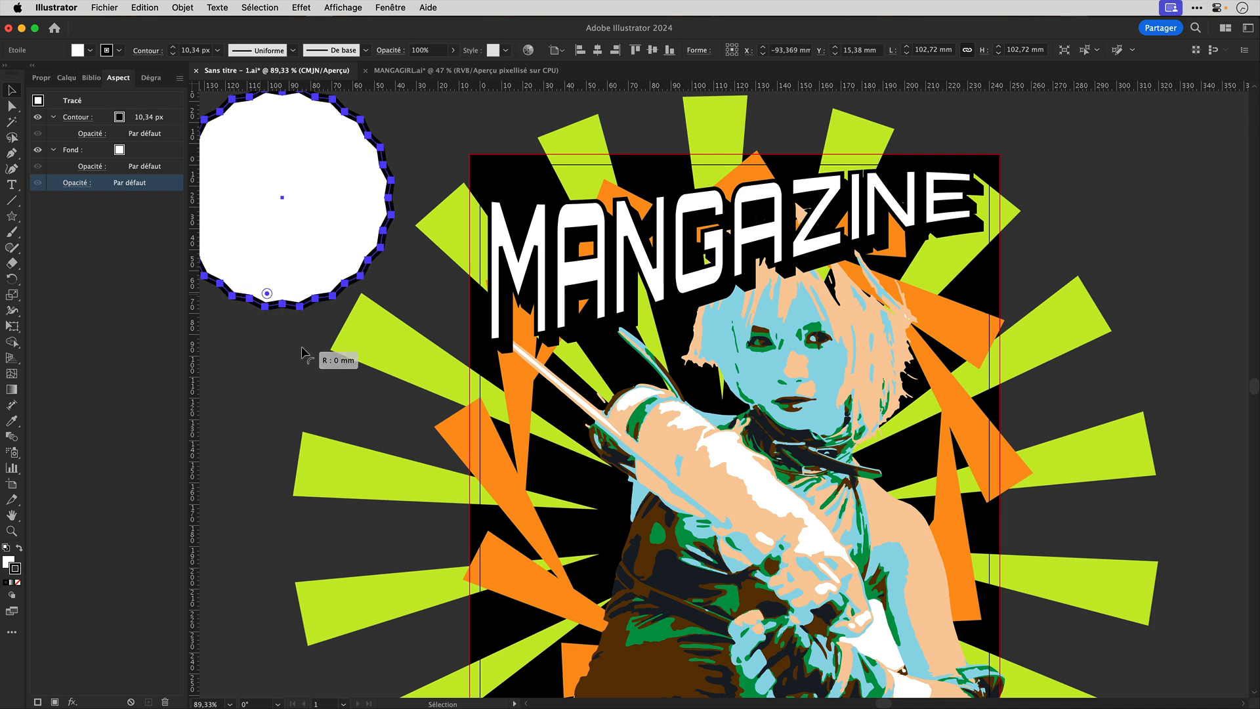
mouse_move(262, 296)
left_mouse_down()
mouse_move(258, 337)
mouse_move(255, 282)
left_mouse_up()
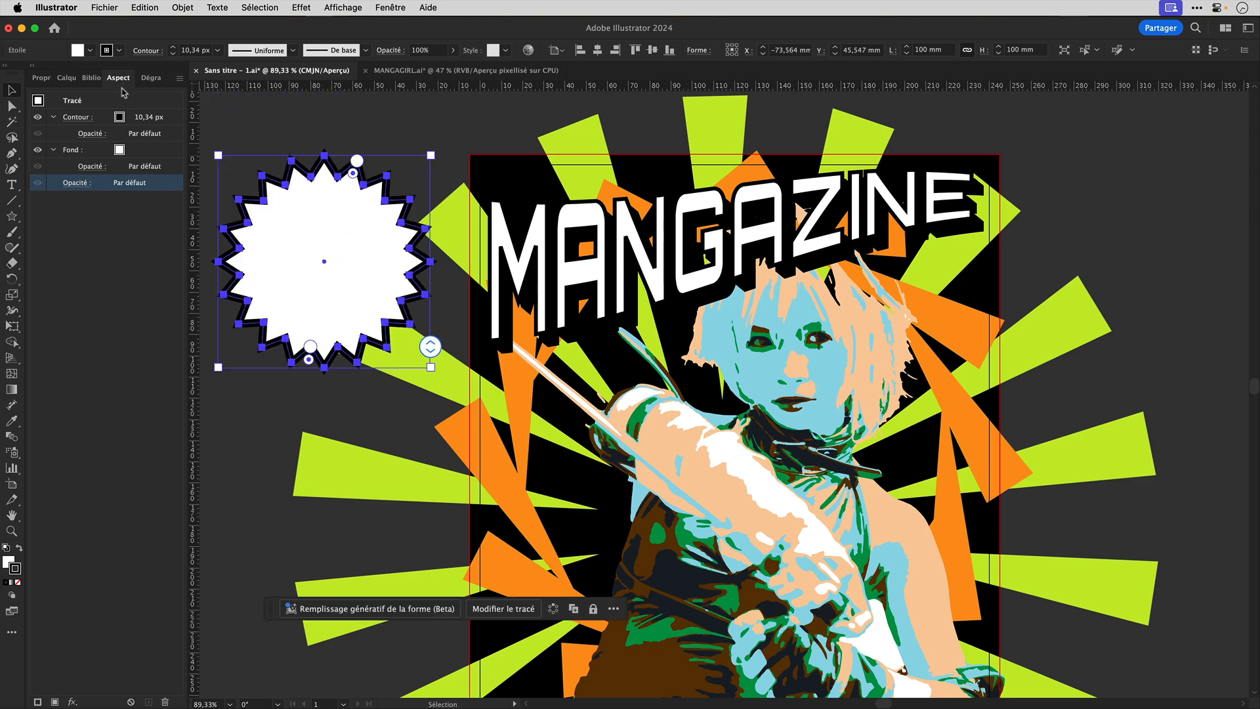
Remove the star's stroke and fill it with the purple swatch C=50 M=100 J=0 N=0
left_click(118, 117)
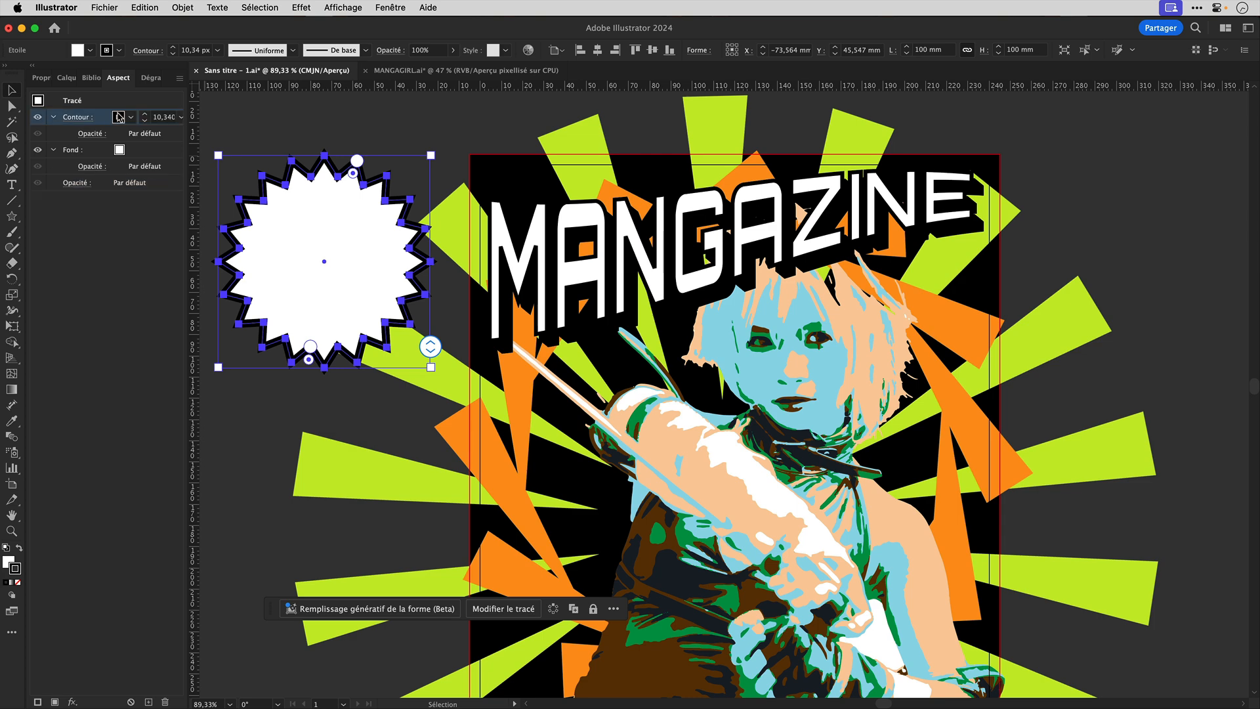
left_click(125, 118)
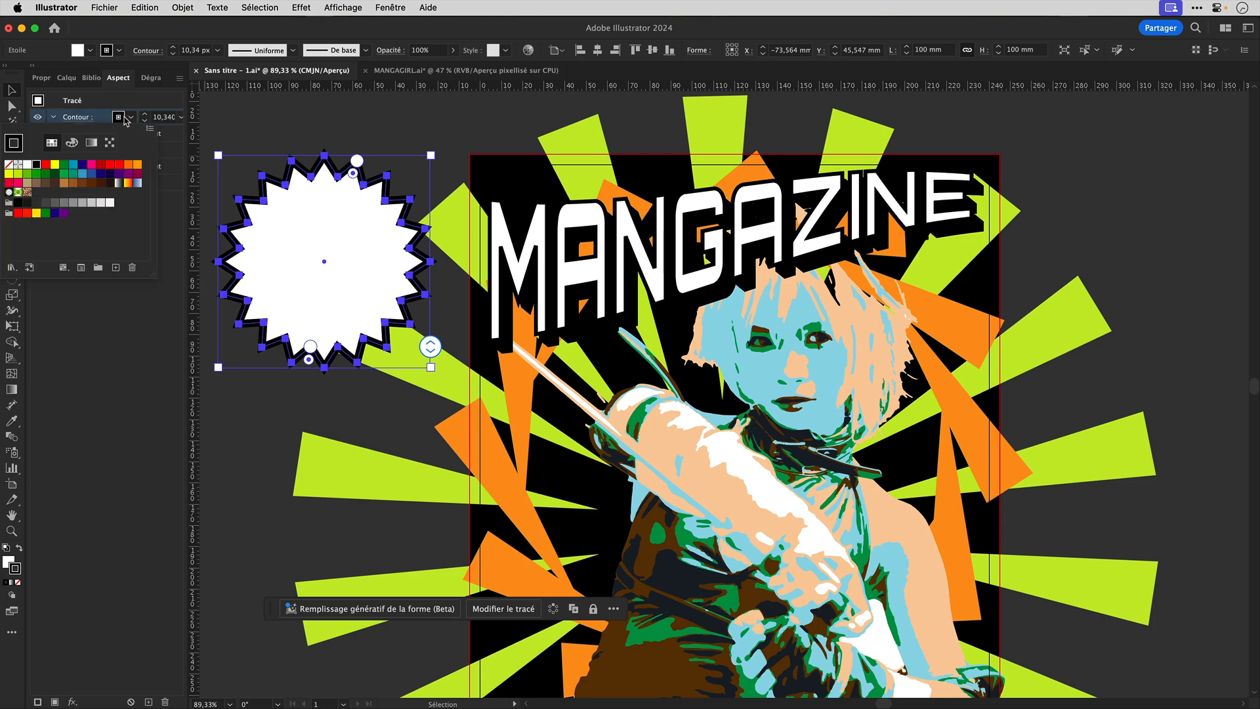
left_click(9, 165)
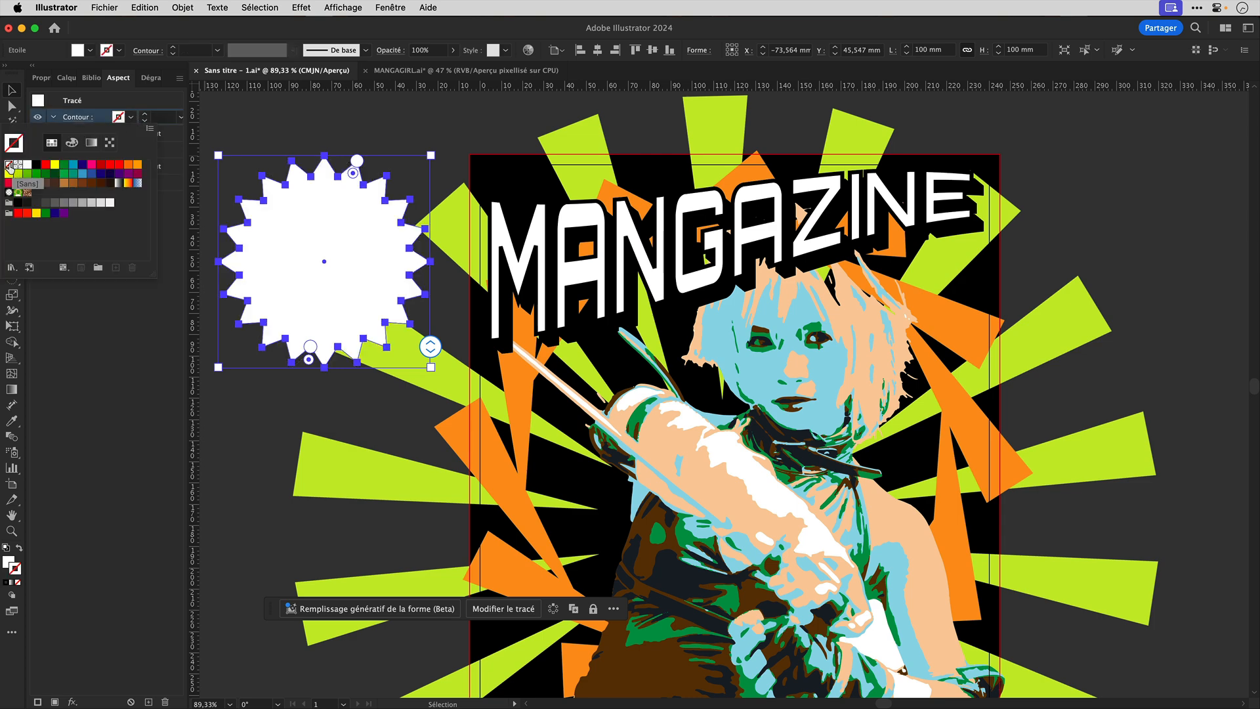
left_click(89, 107)
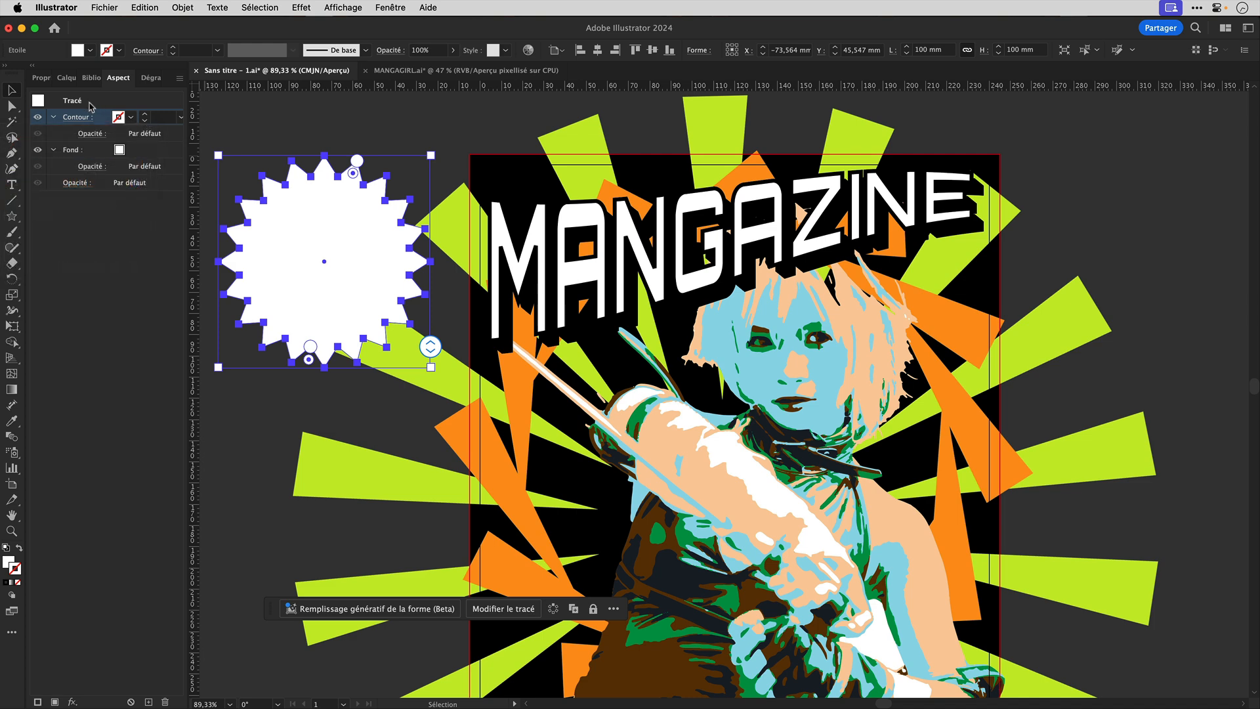
left_click(119, 150)
left_click(128, 209)
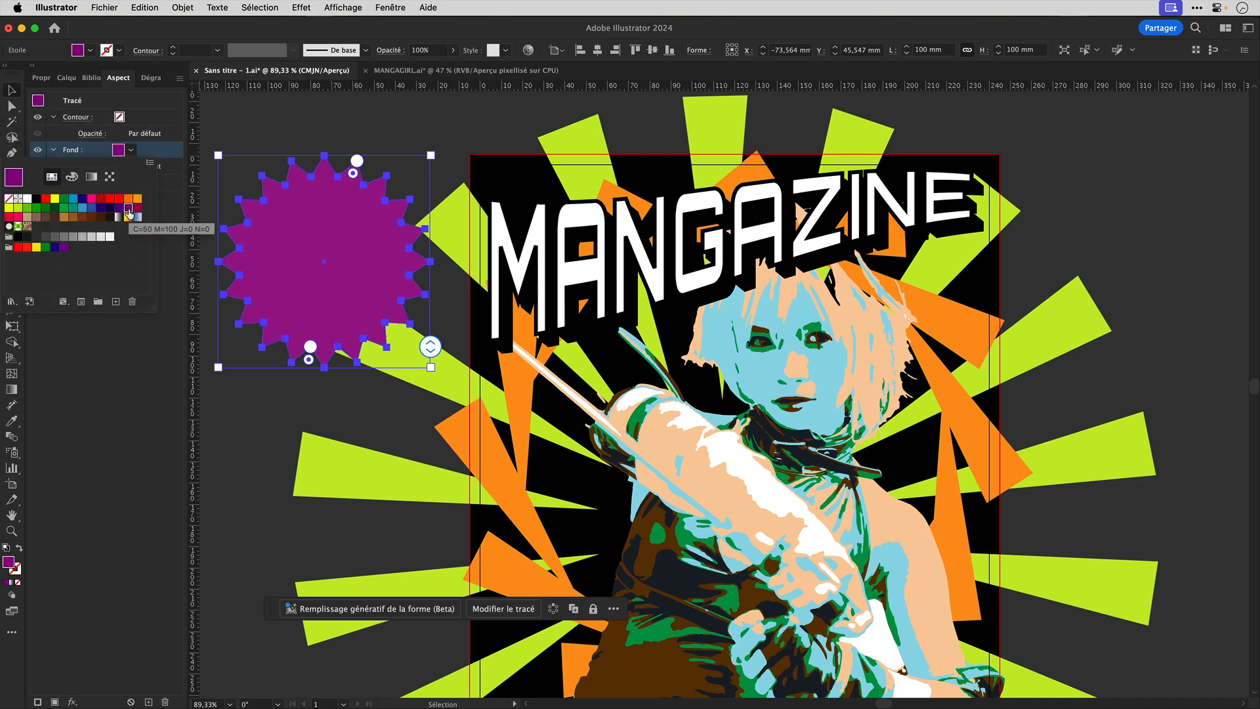
left_click(279, 255)
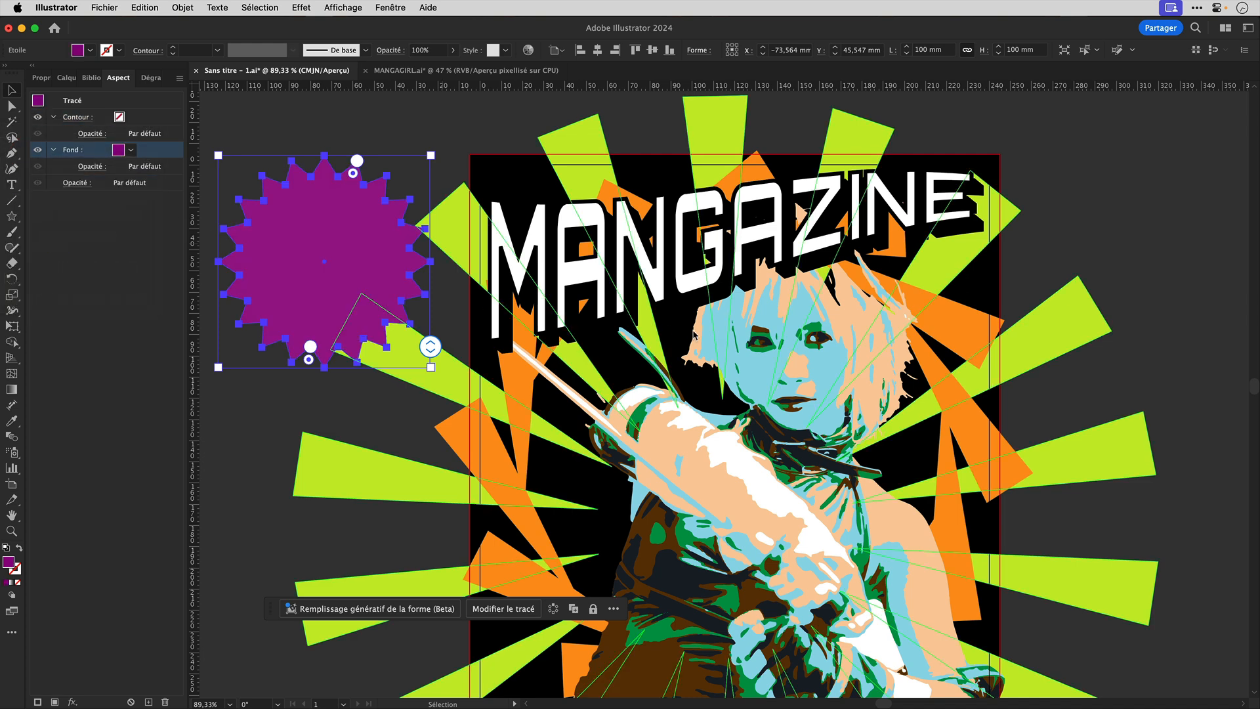
Scale the purple star to about 56 mm wide and place it beside the character's head, just below the end of the title
left_click_drag(311, 207, 945, 238)
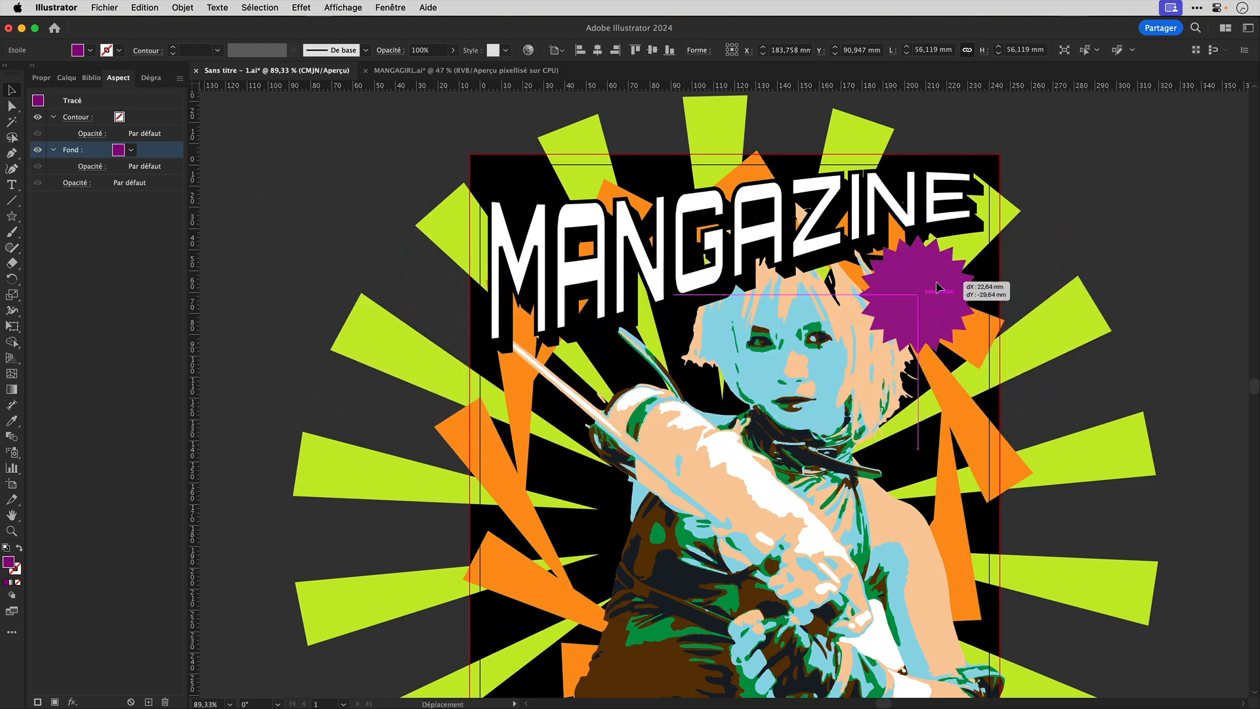
left_click_drag(937, 287, 937, 288)
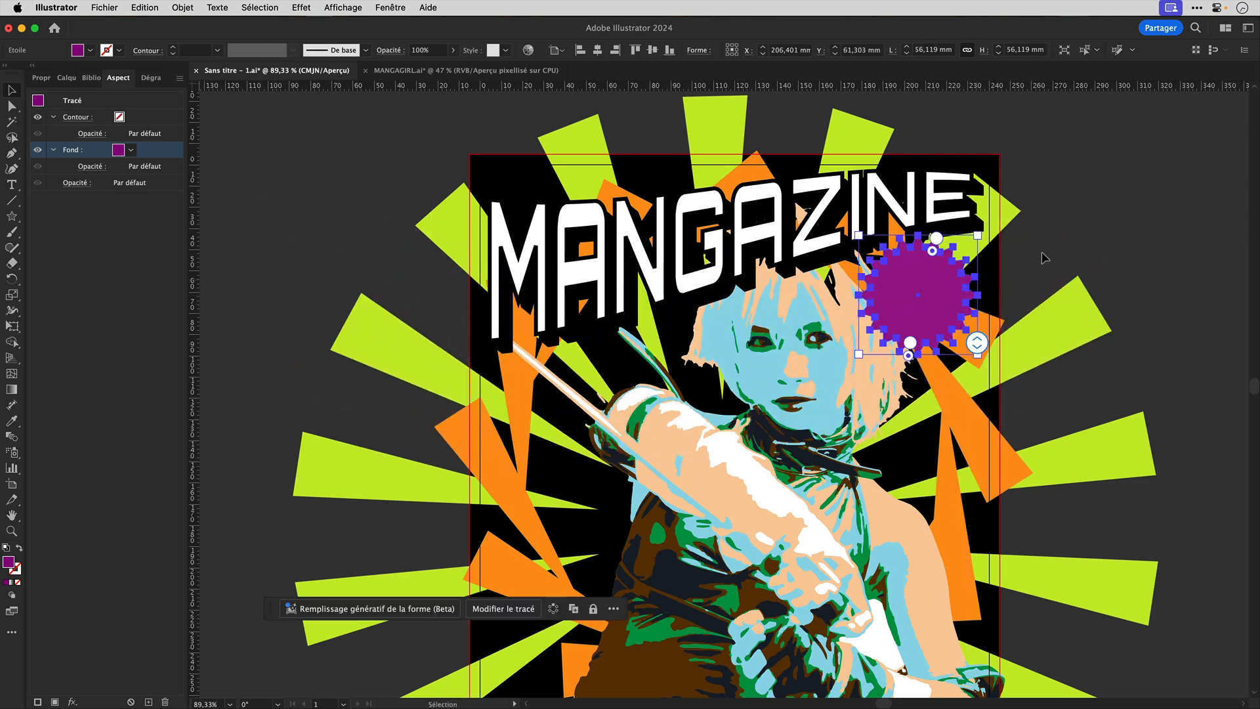
left_click(1041, 257)
Display the finished cover in presentation mode
left_click(343, 7)
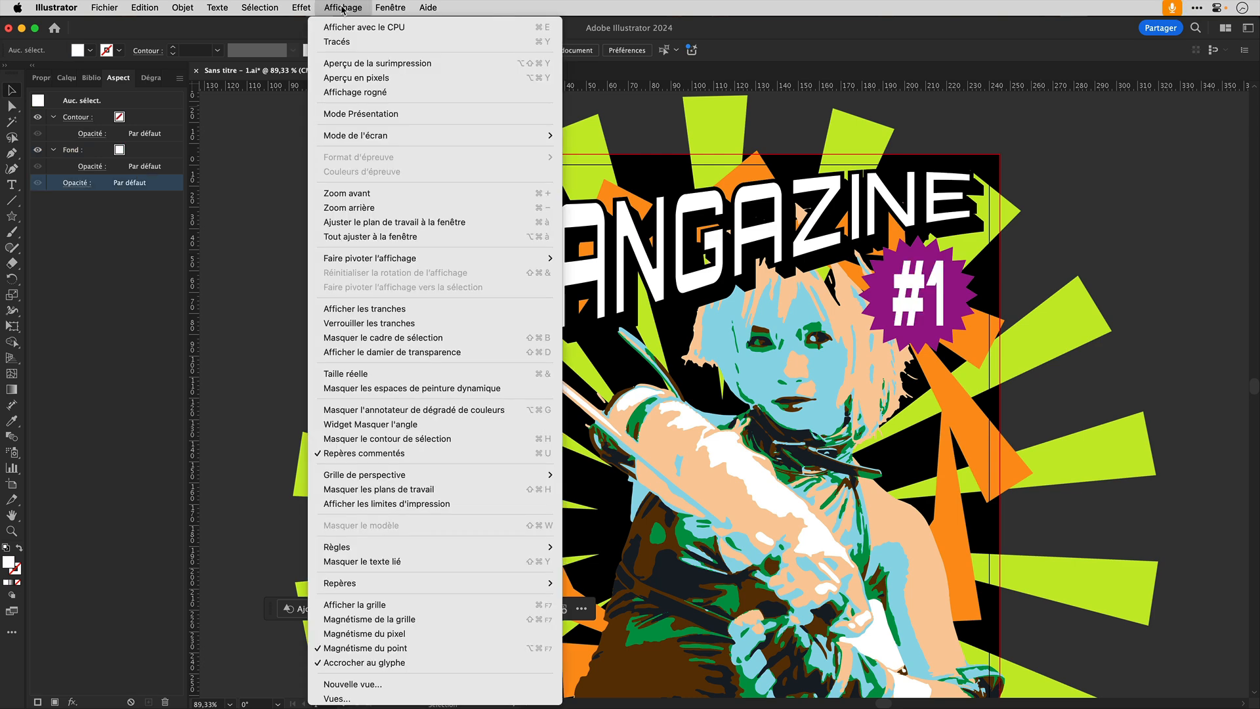
left_click(346, 113)
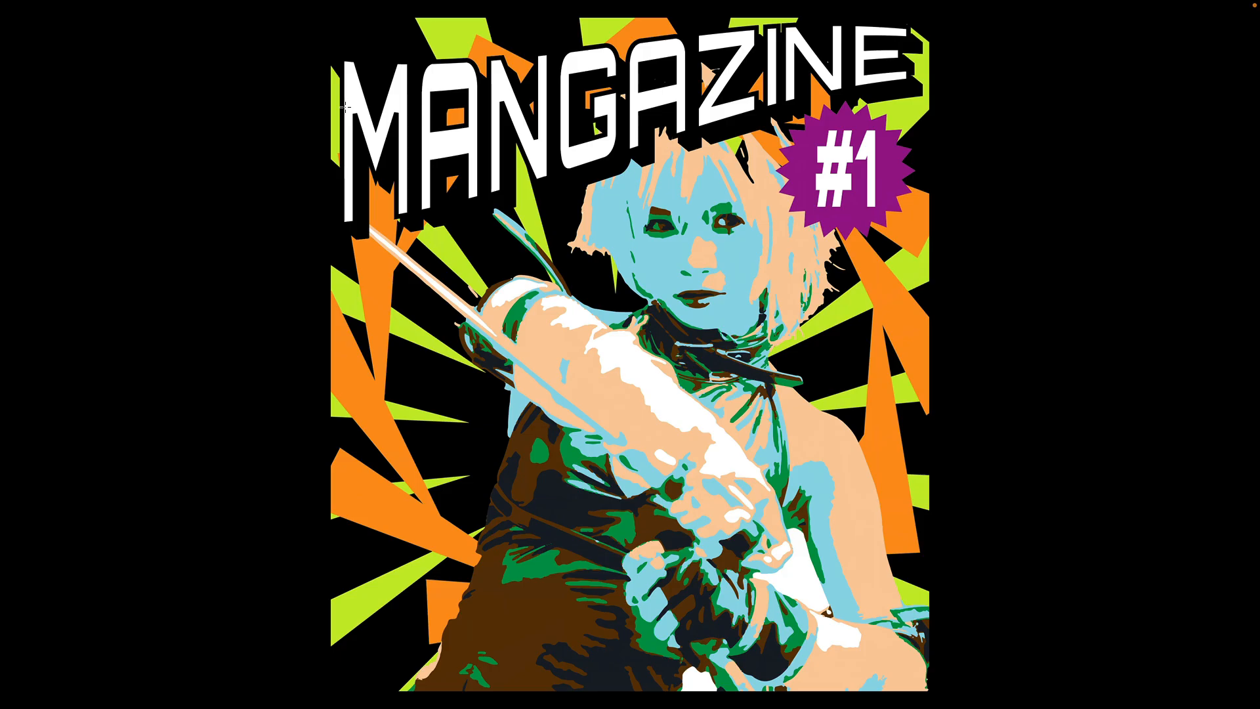